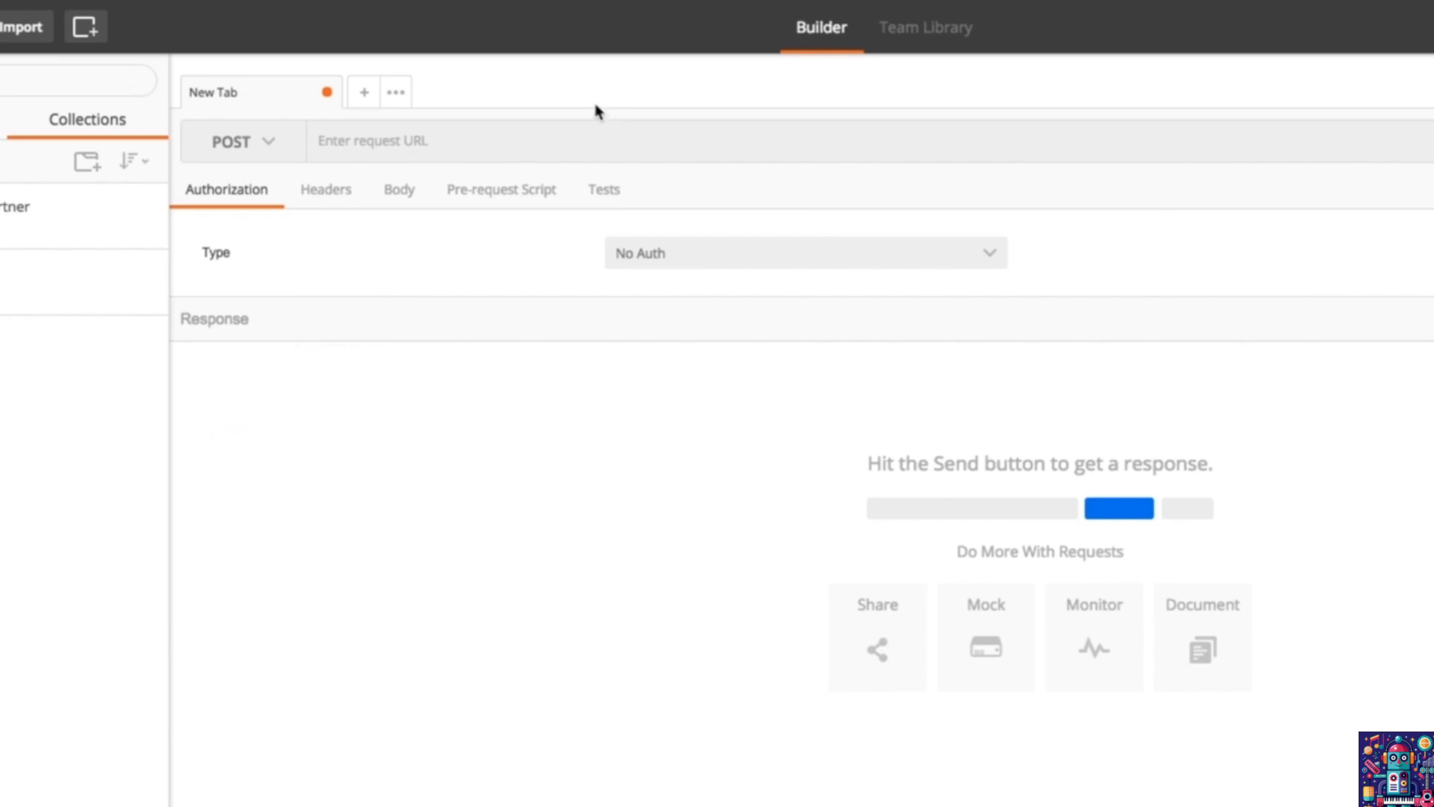
left_click(267, 149)
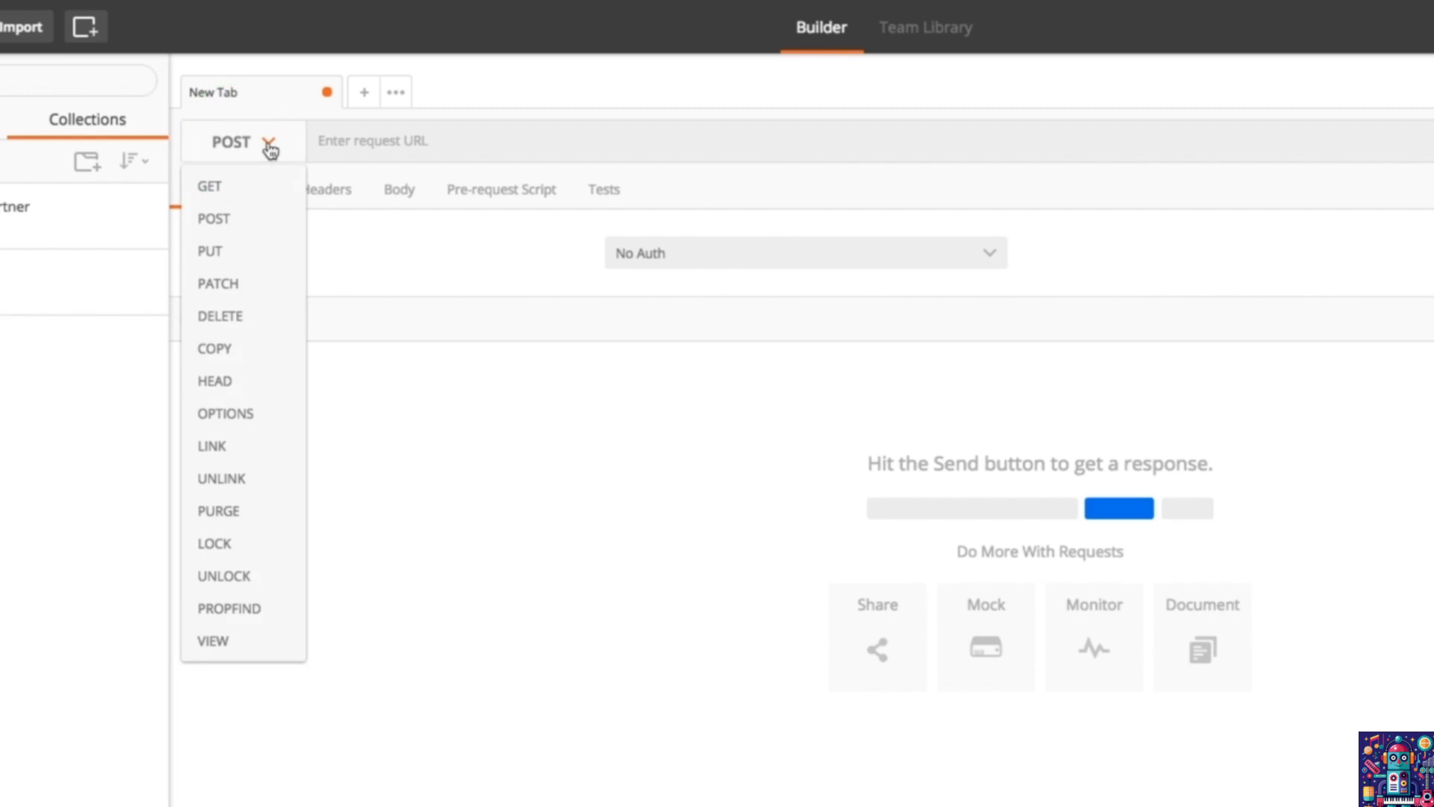
left_click(371, 140)
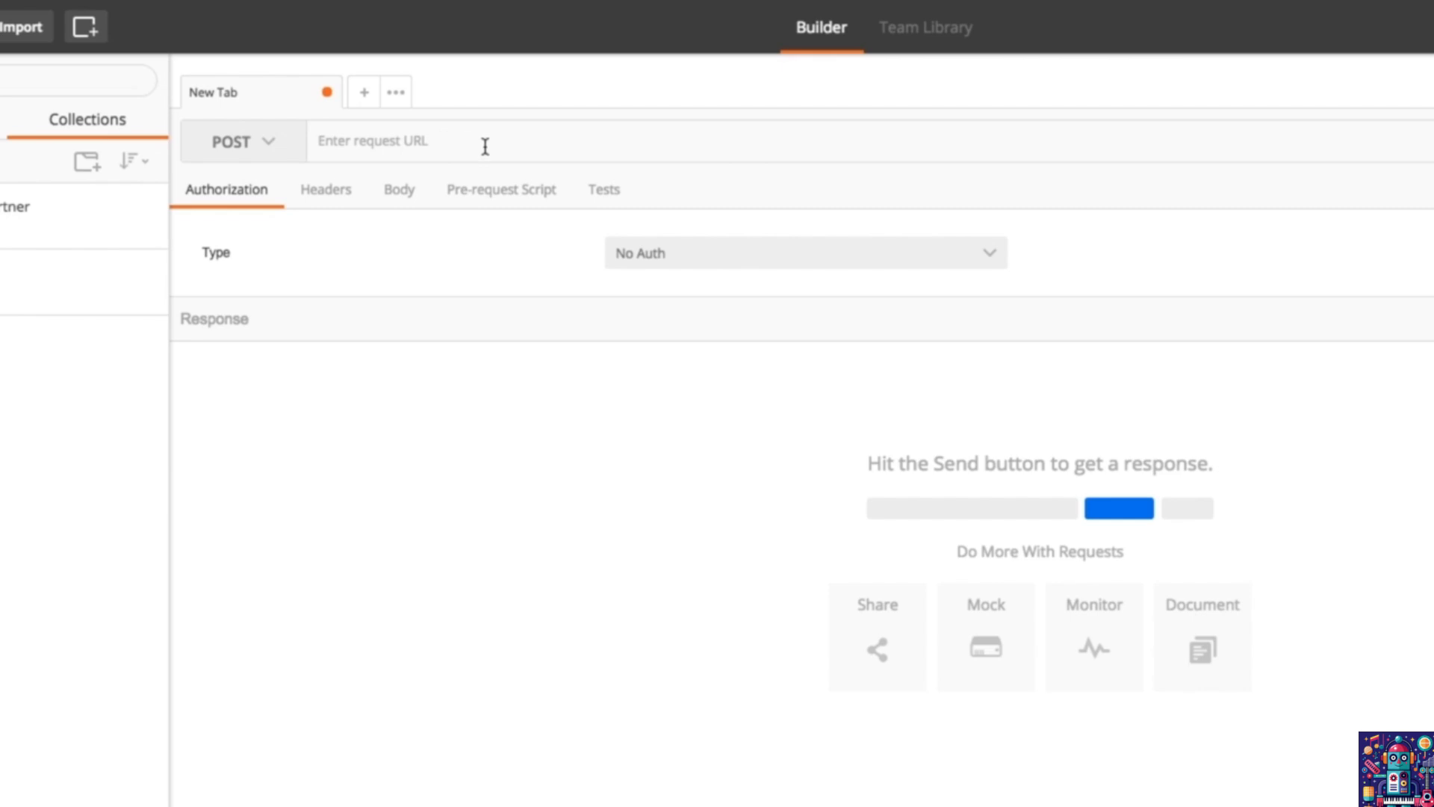
left_click(342, 199)
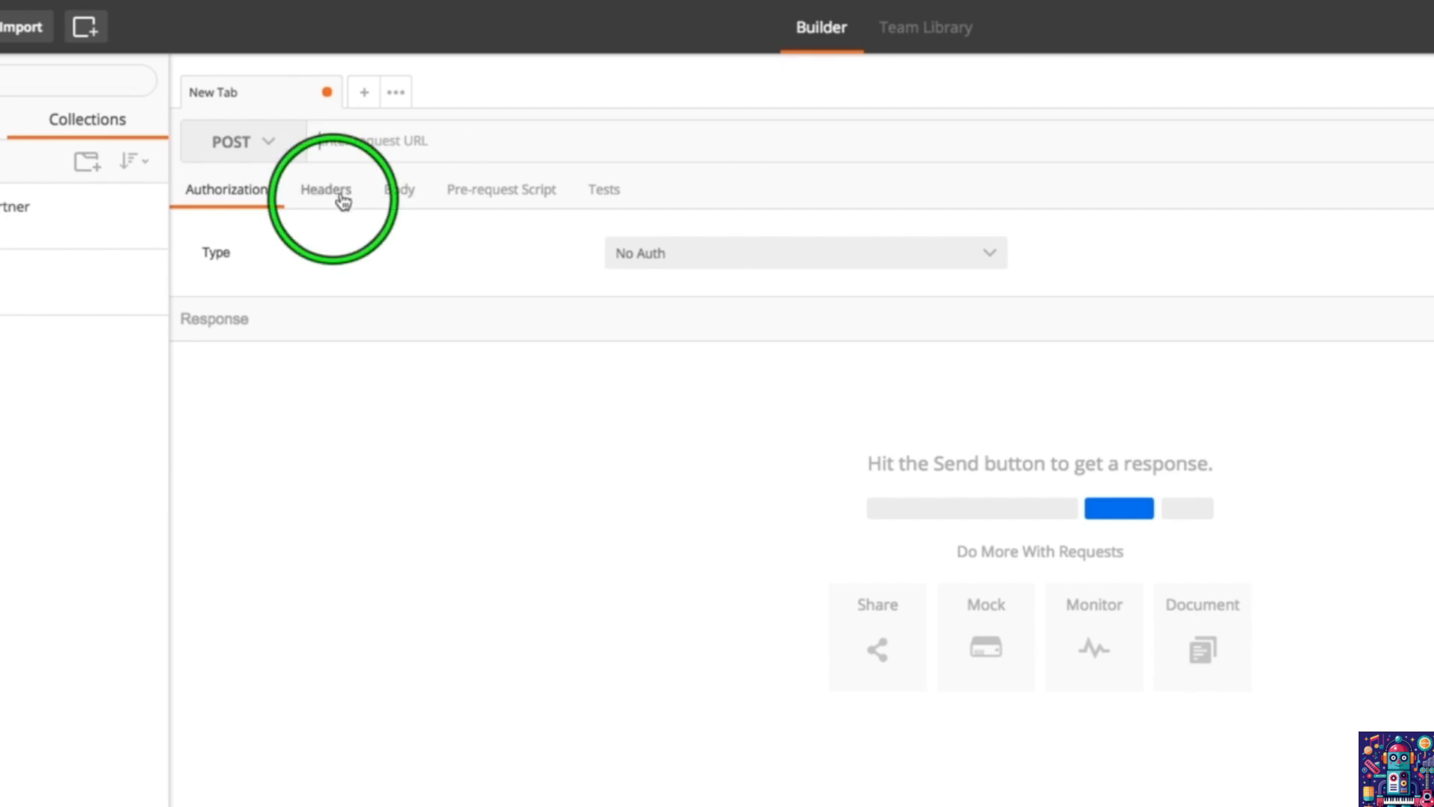
left_click(388, 197)
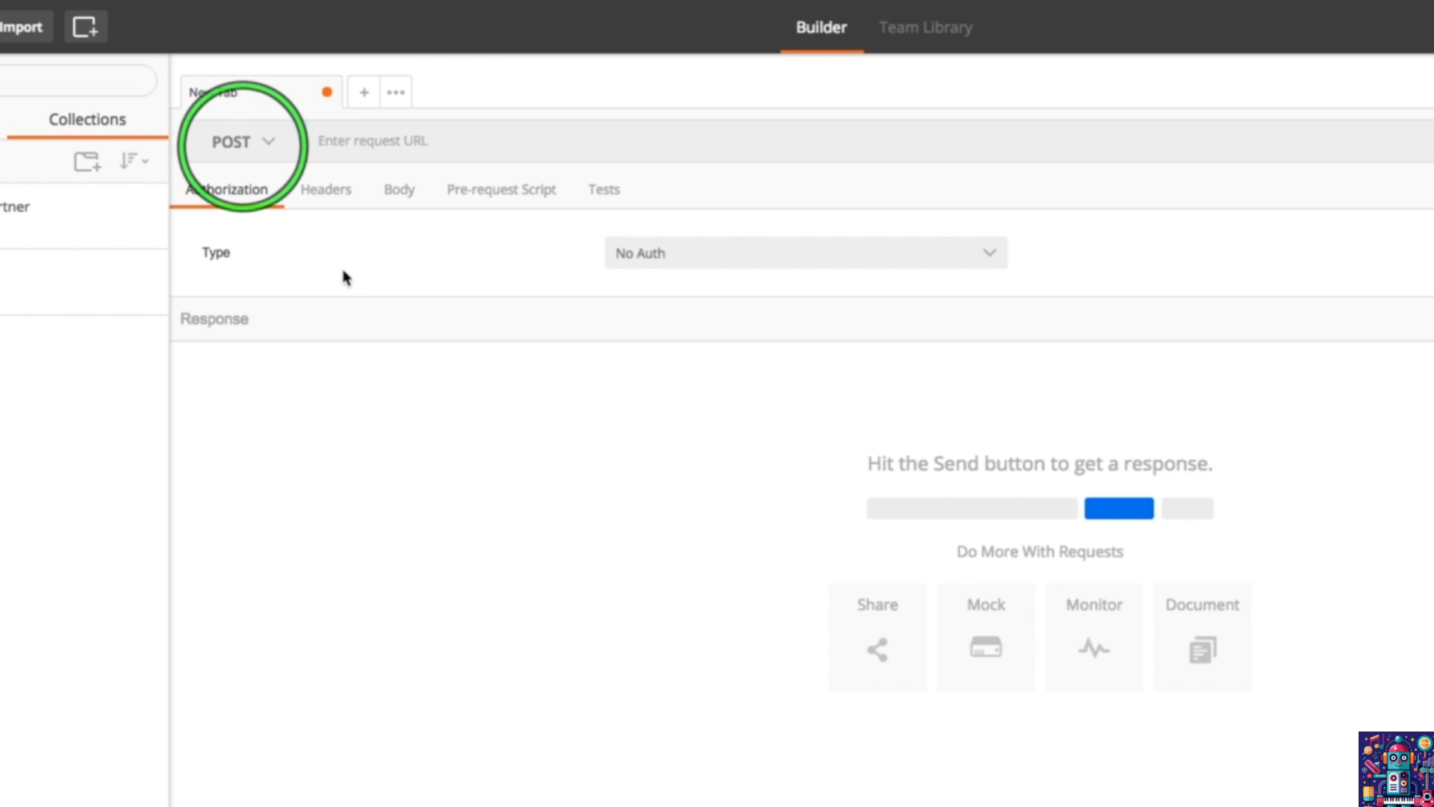
Set the new request's method to GET.
left_click(267, 146)
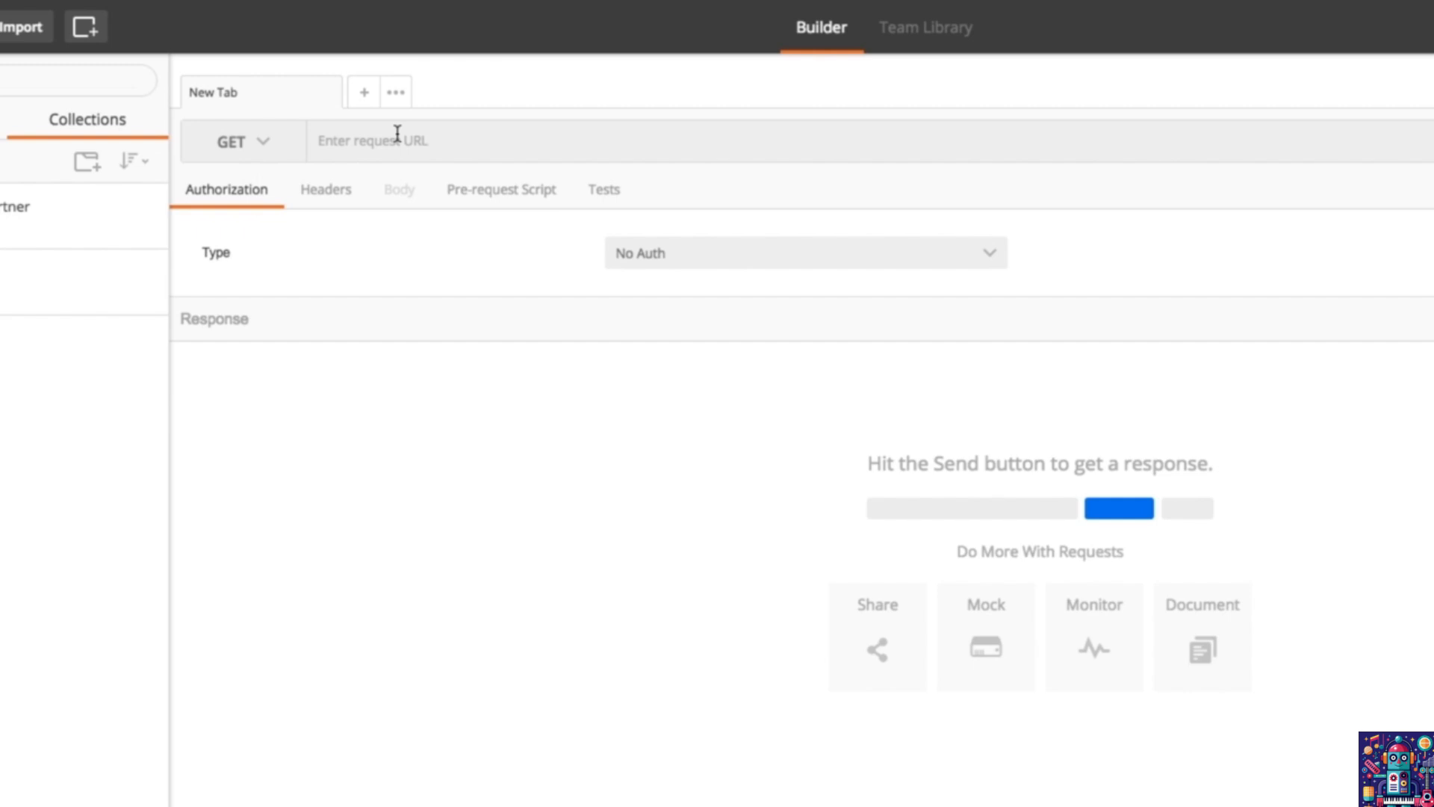
left_click(398, 135)
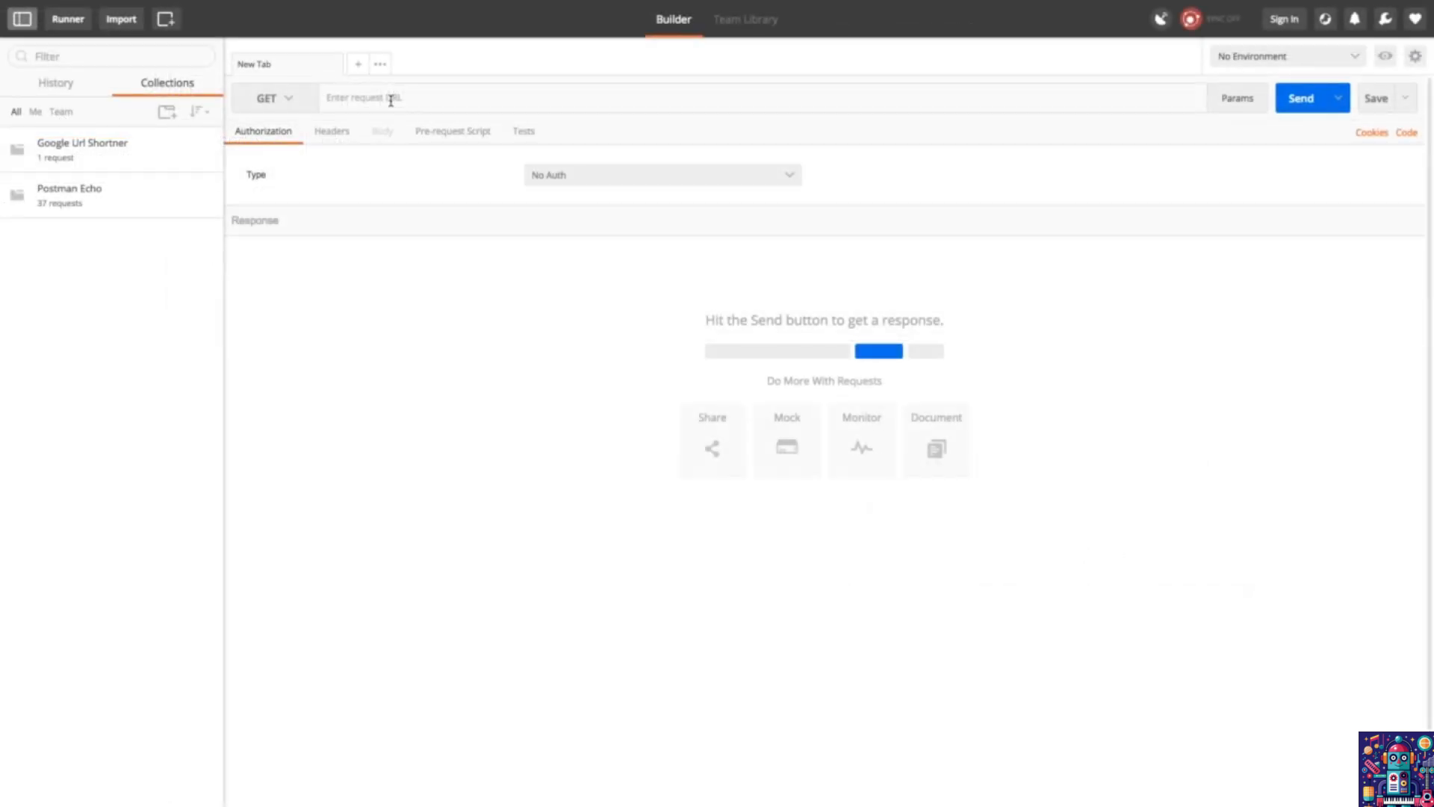
Switch to the RequestBin page in the browser, create a non-private bin and copy its bin URL.
key("ctrl+Left")
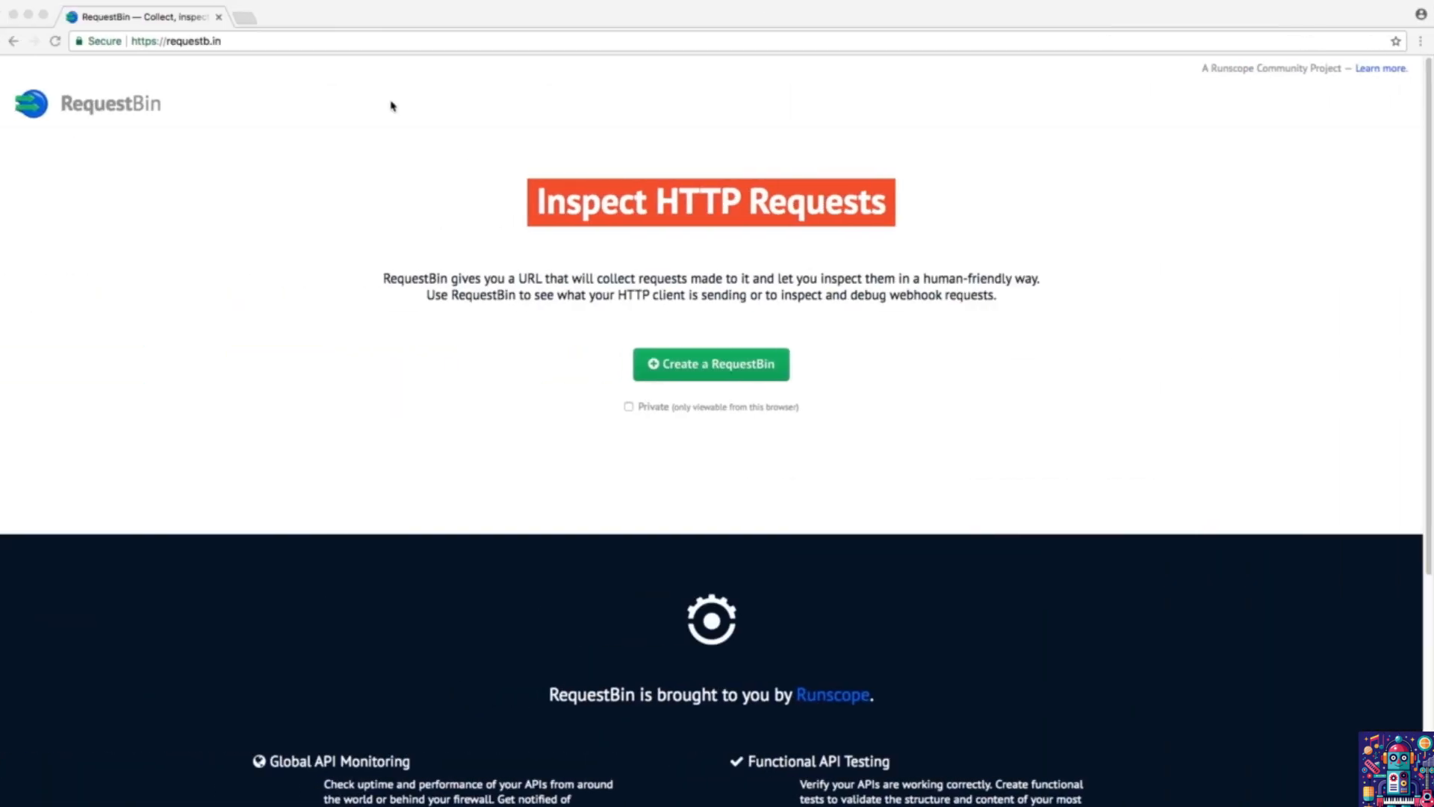
left_click(272, 42)
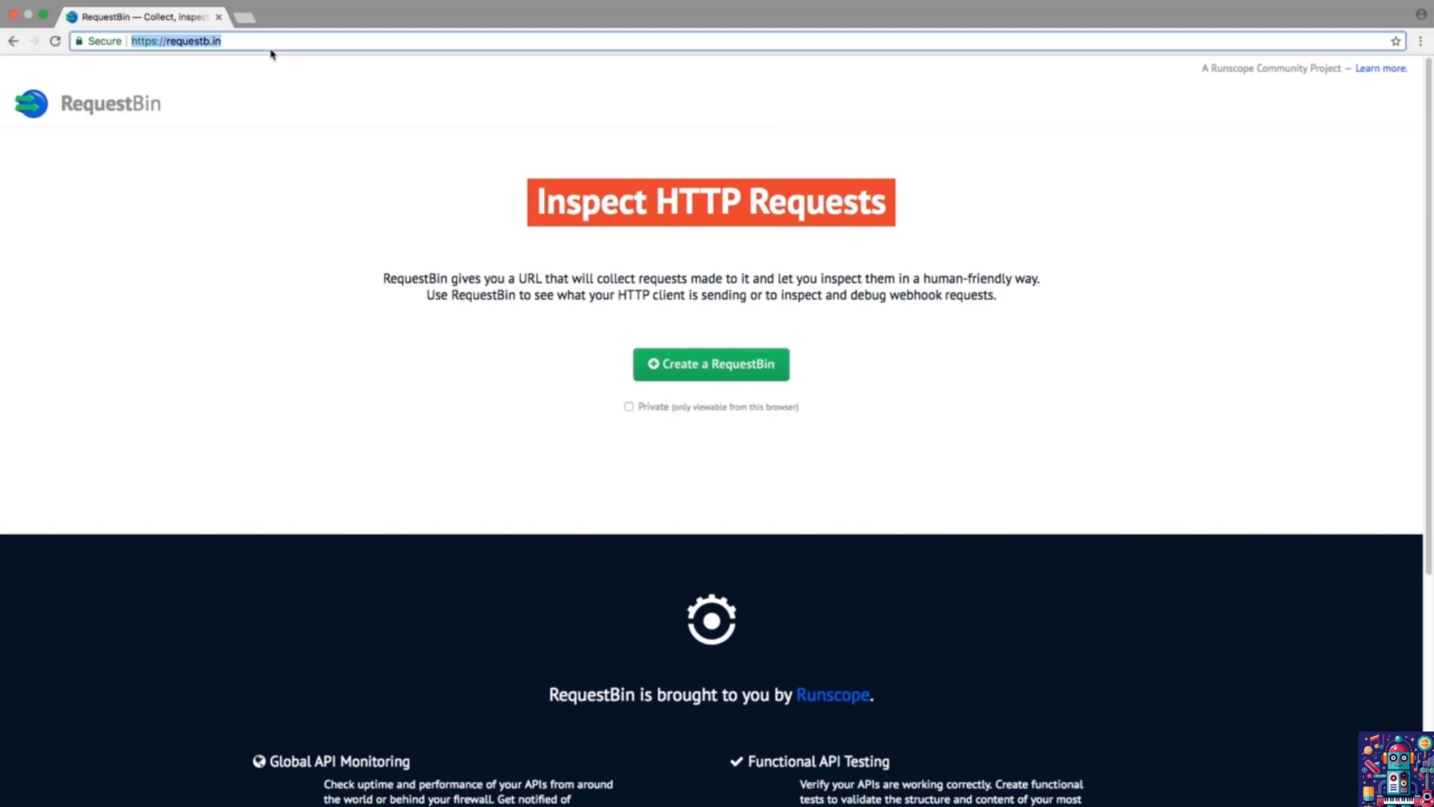
left_click(273, 43)
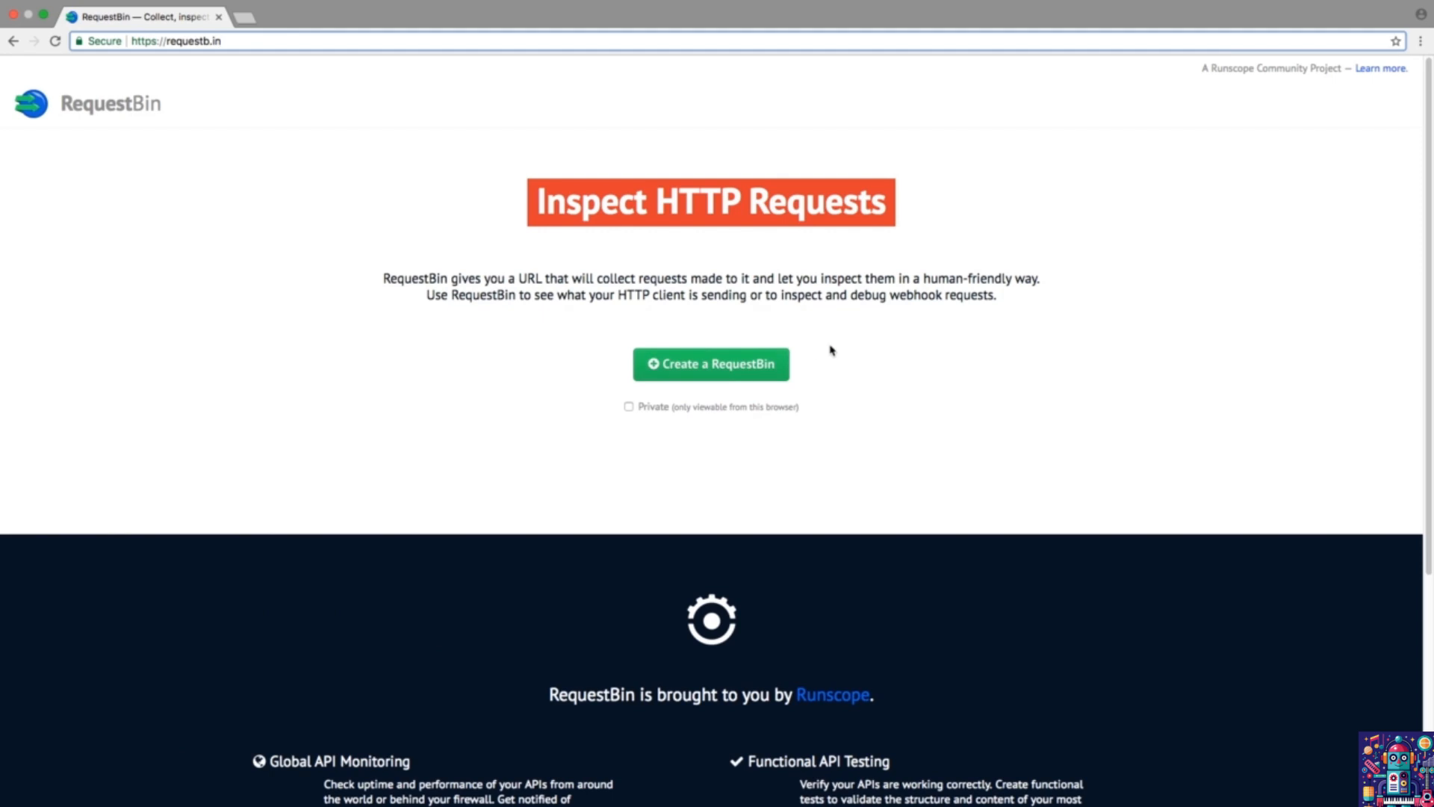
left_click(762, 365)
left_click(698, 196)
key("super+c")
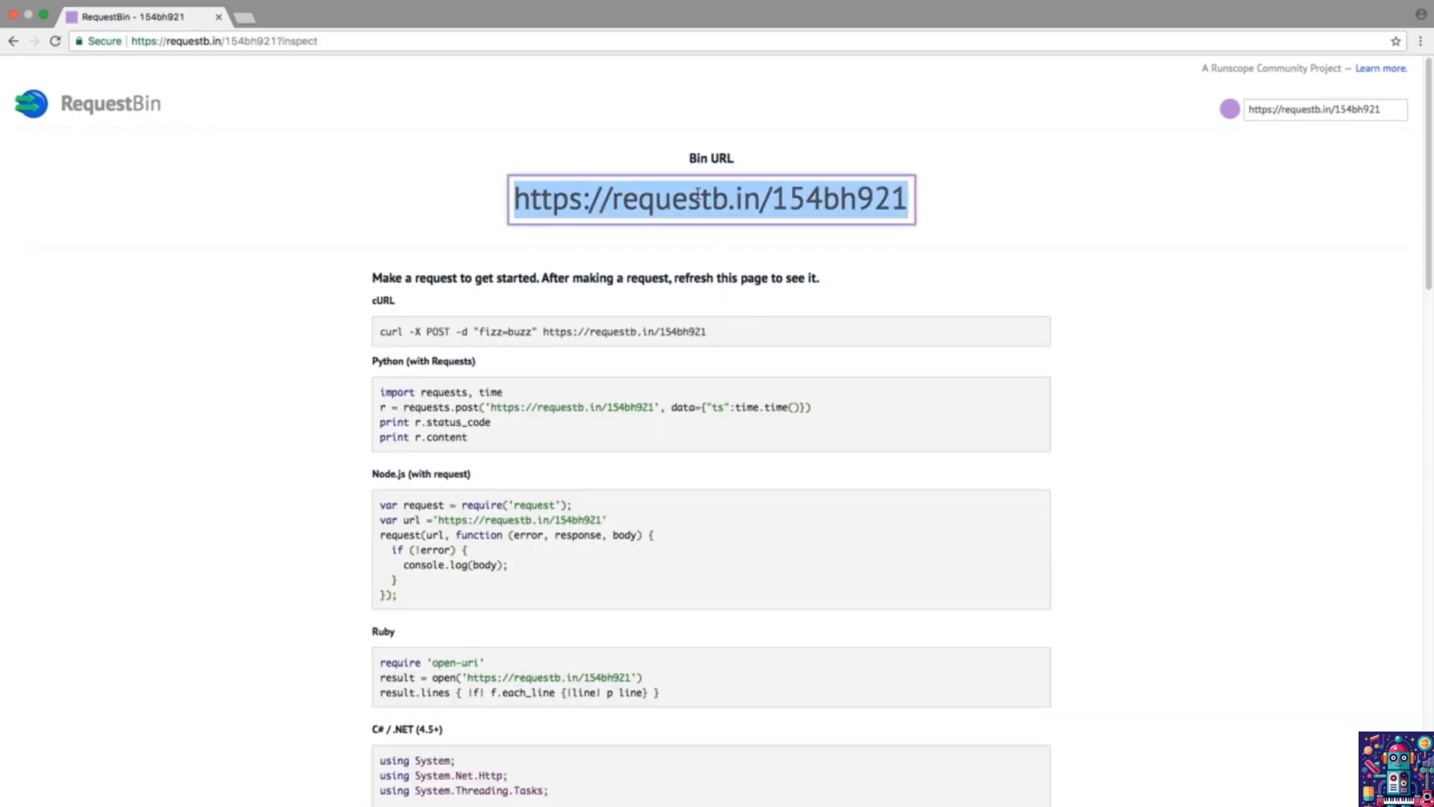
right_click(697, 196)
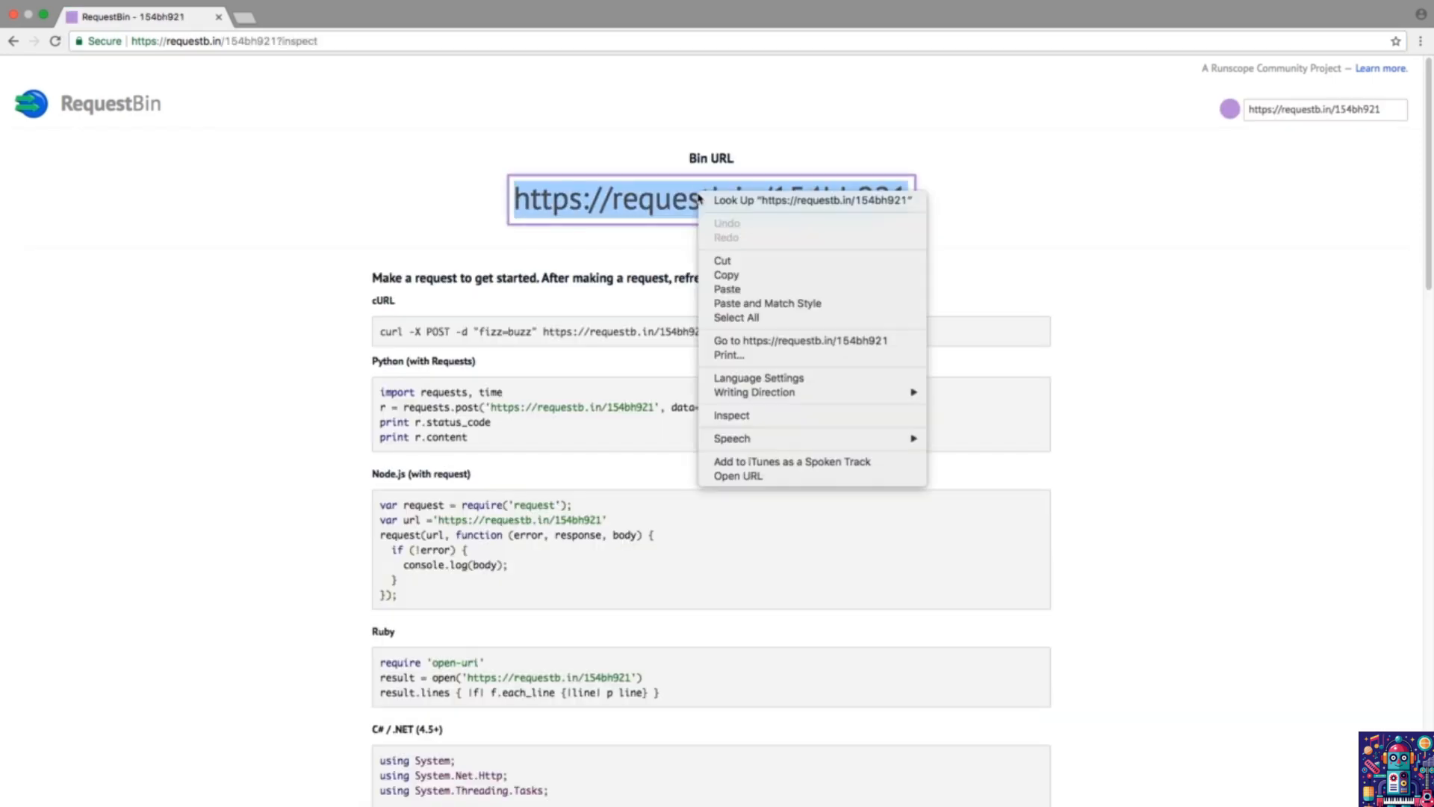
left_click(736, 276)
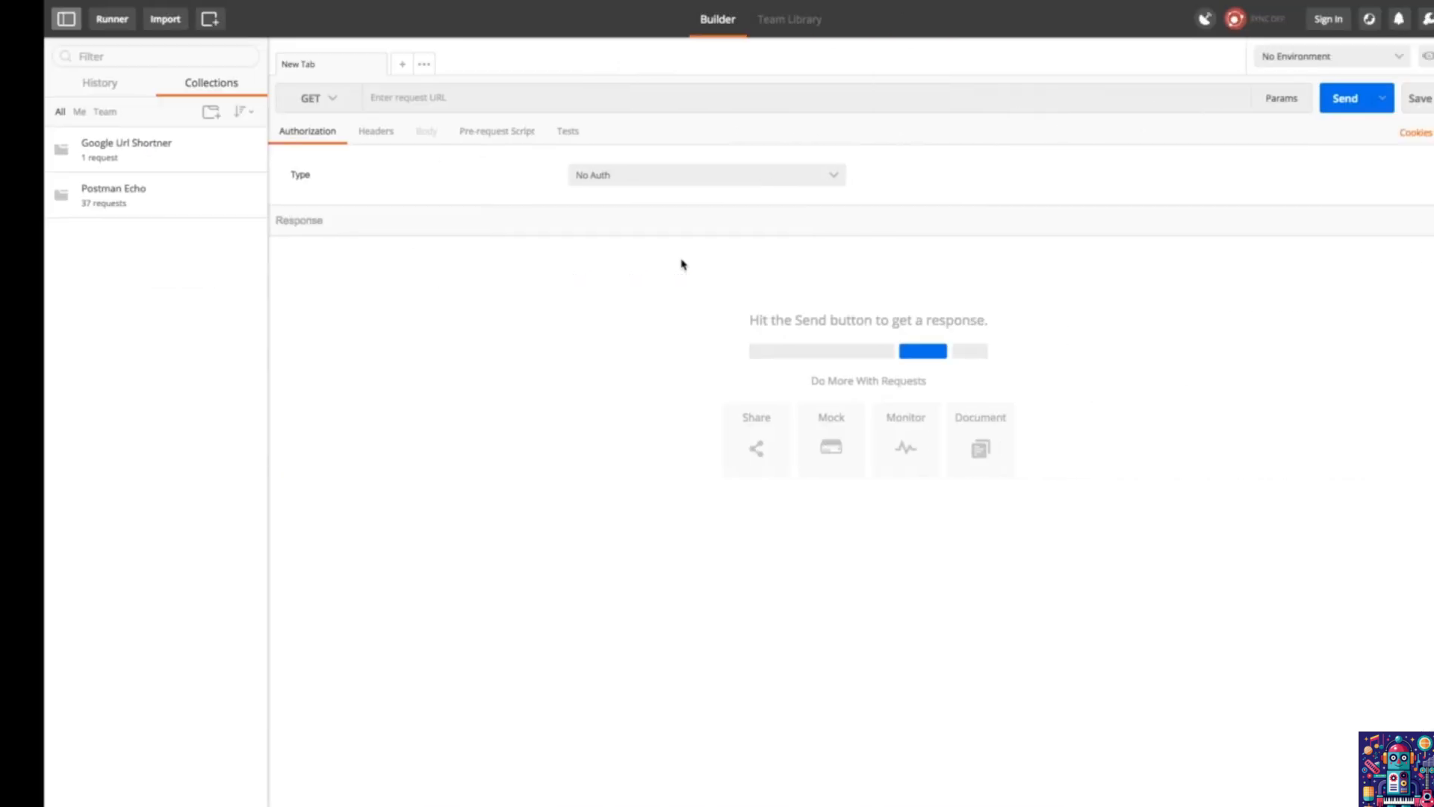
key("super+v")
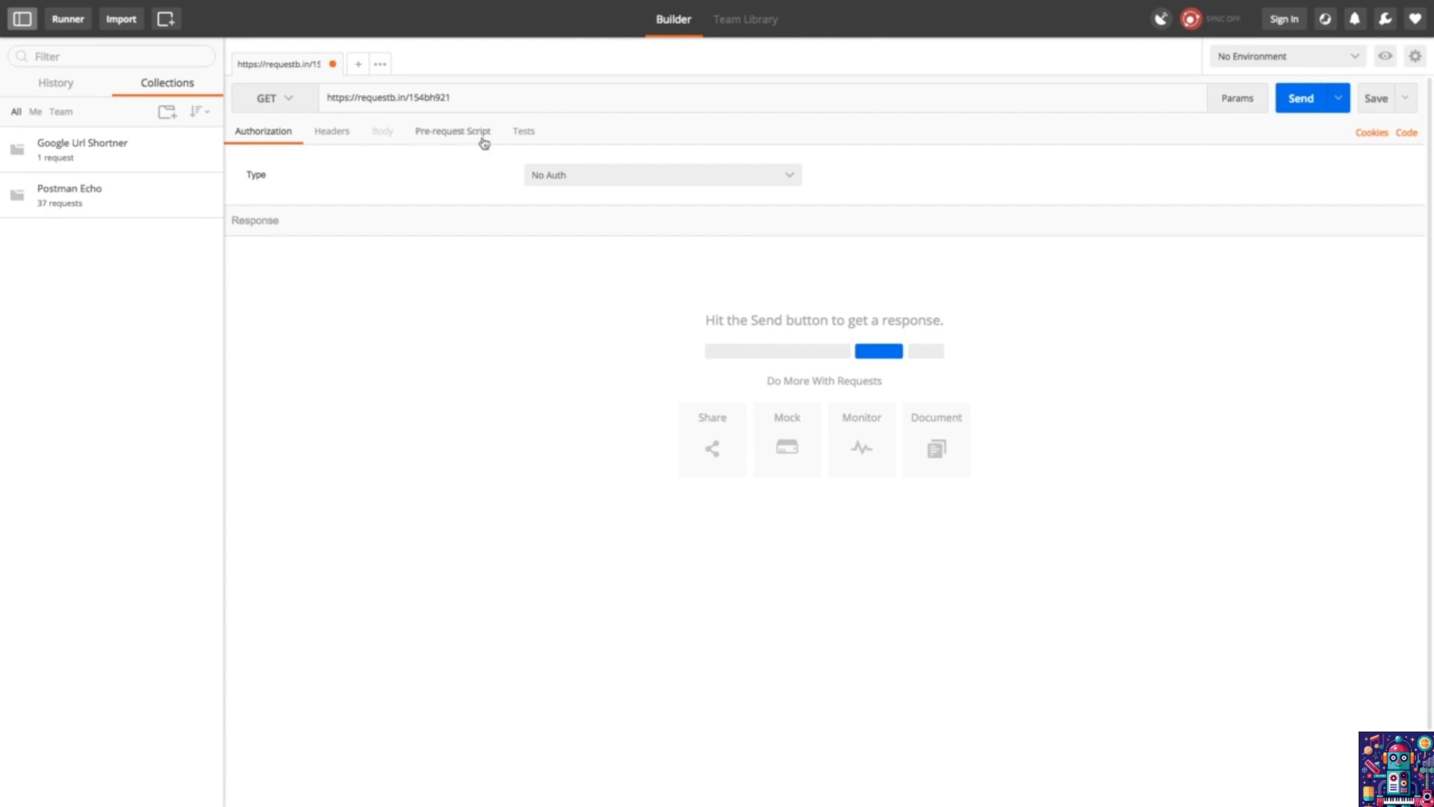
left_click(456, 165)
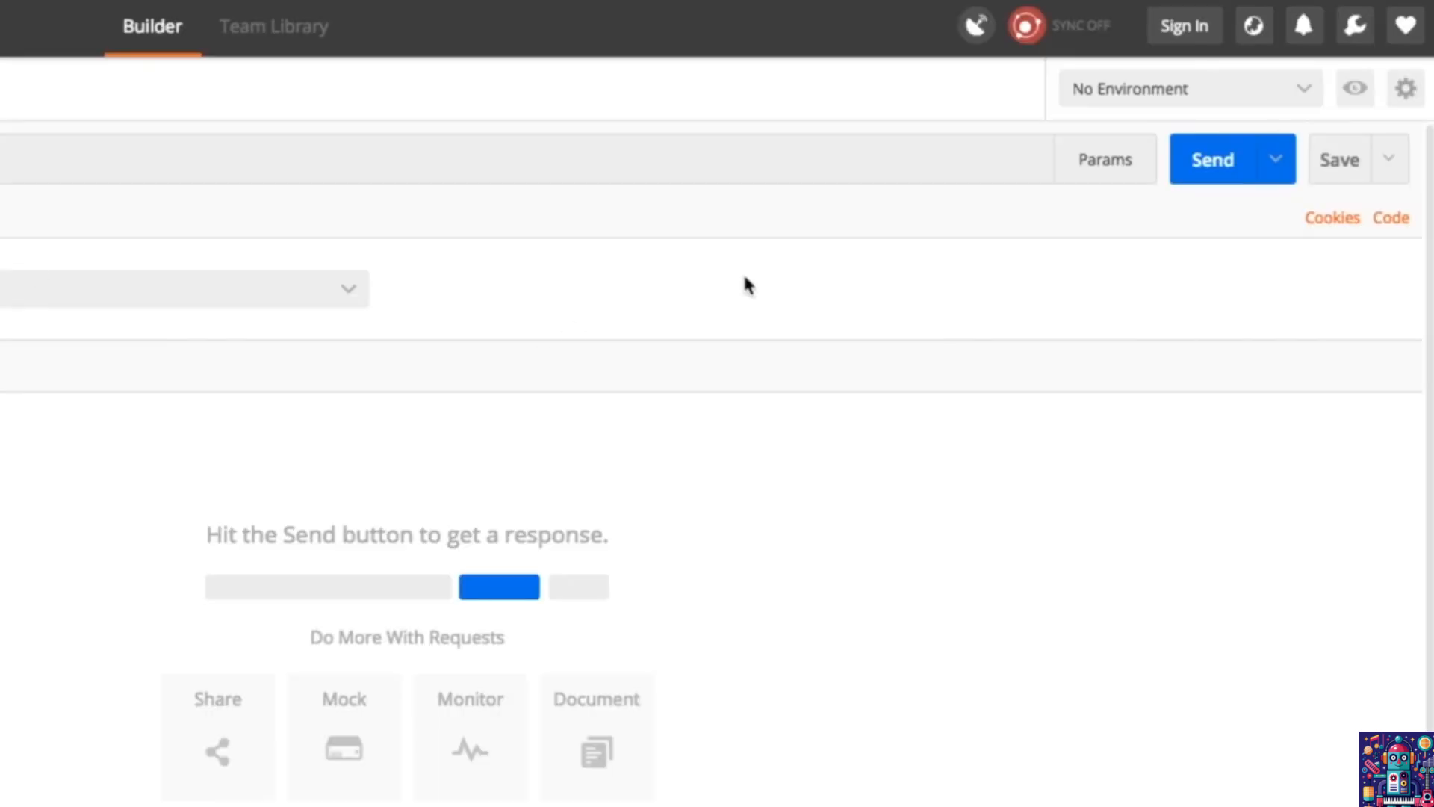
left_click(1204, 171)
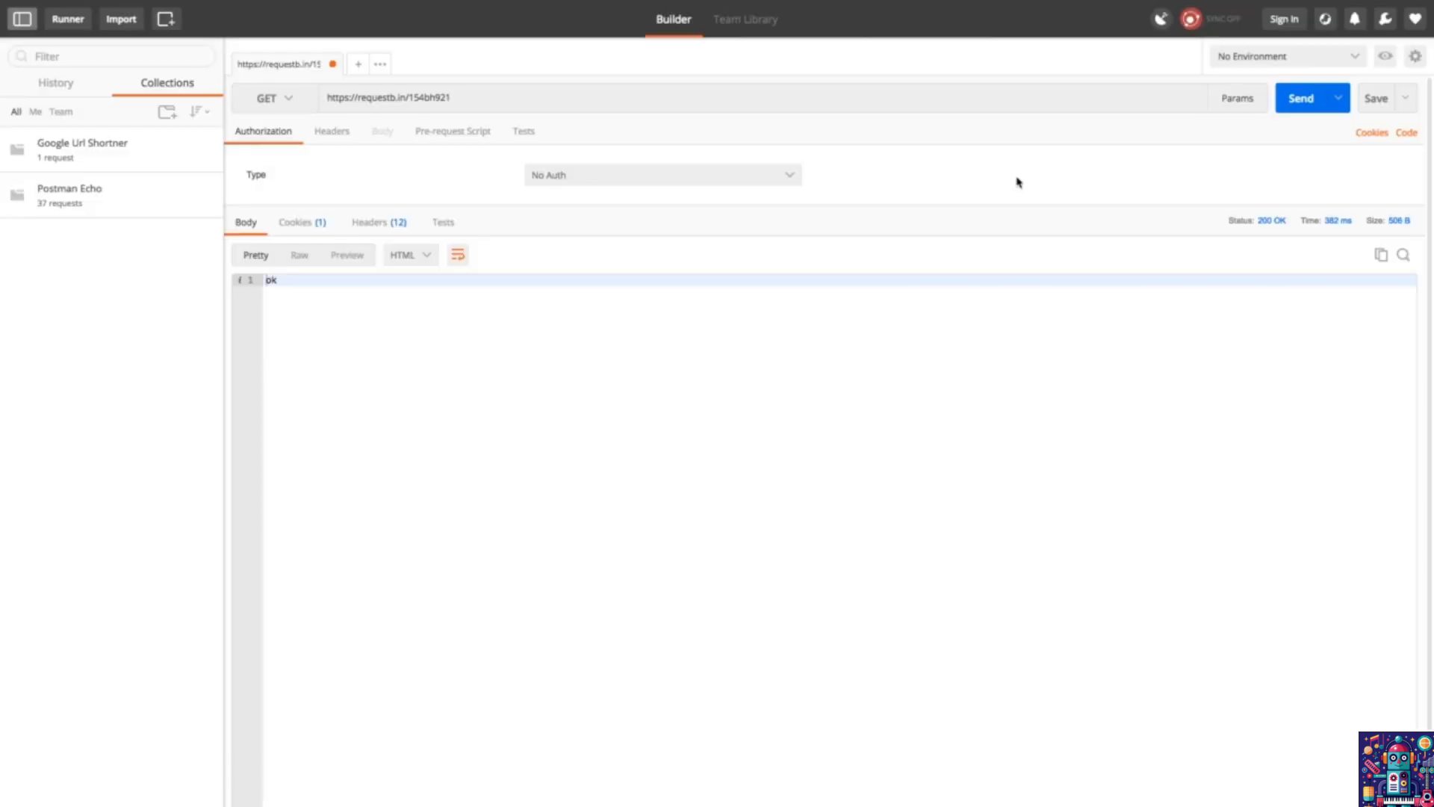
Switch to the browser, reload the bin page and check the HTTP method of the received request.
key("ctrl+Left")
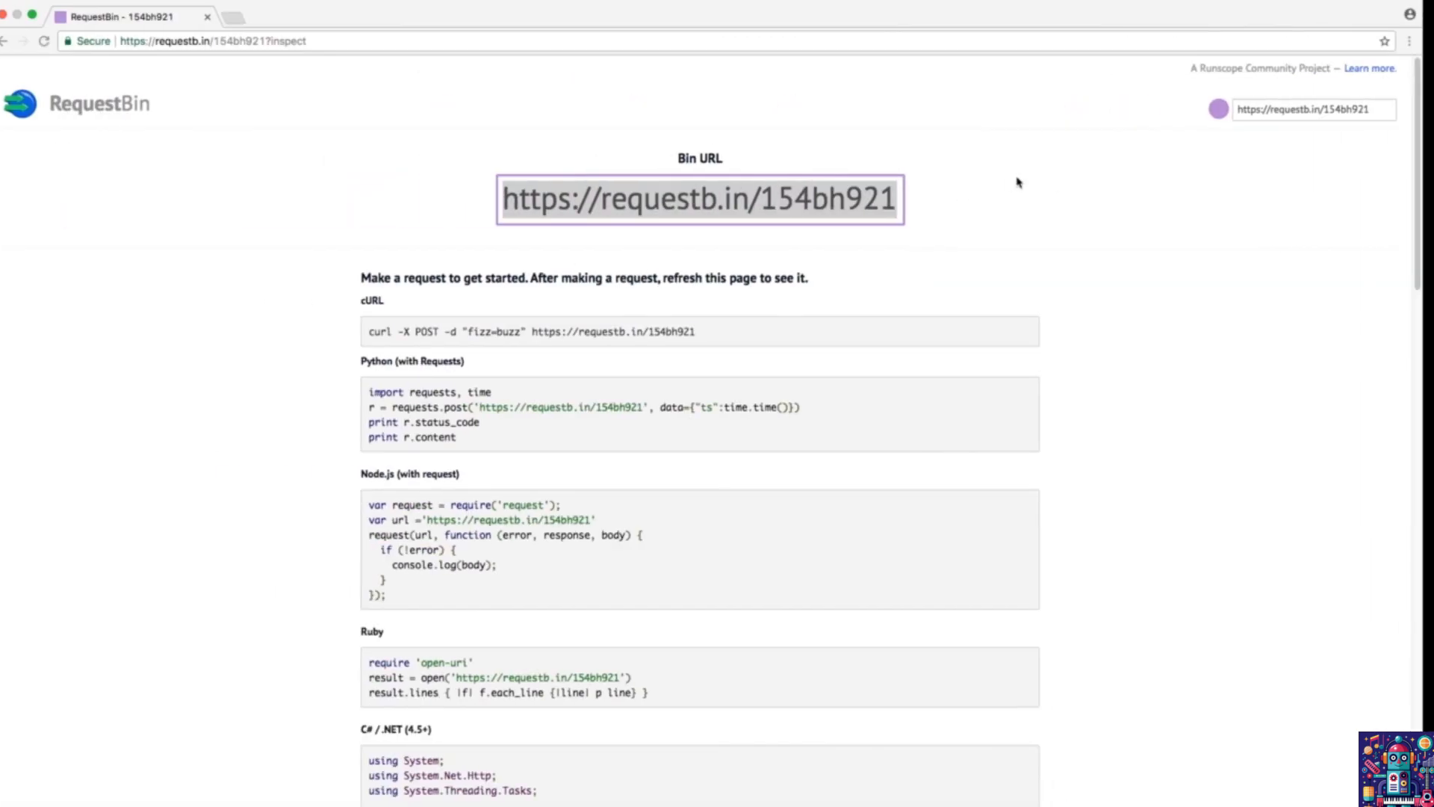
left_click(55, 41)
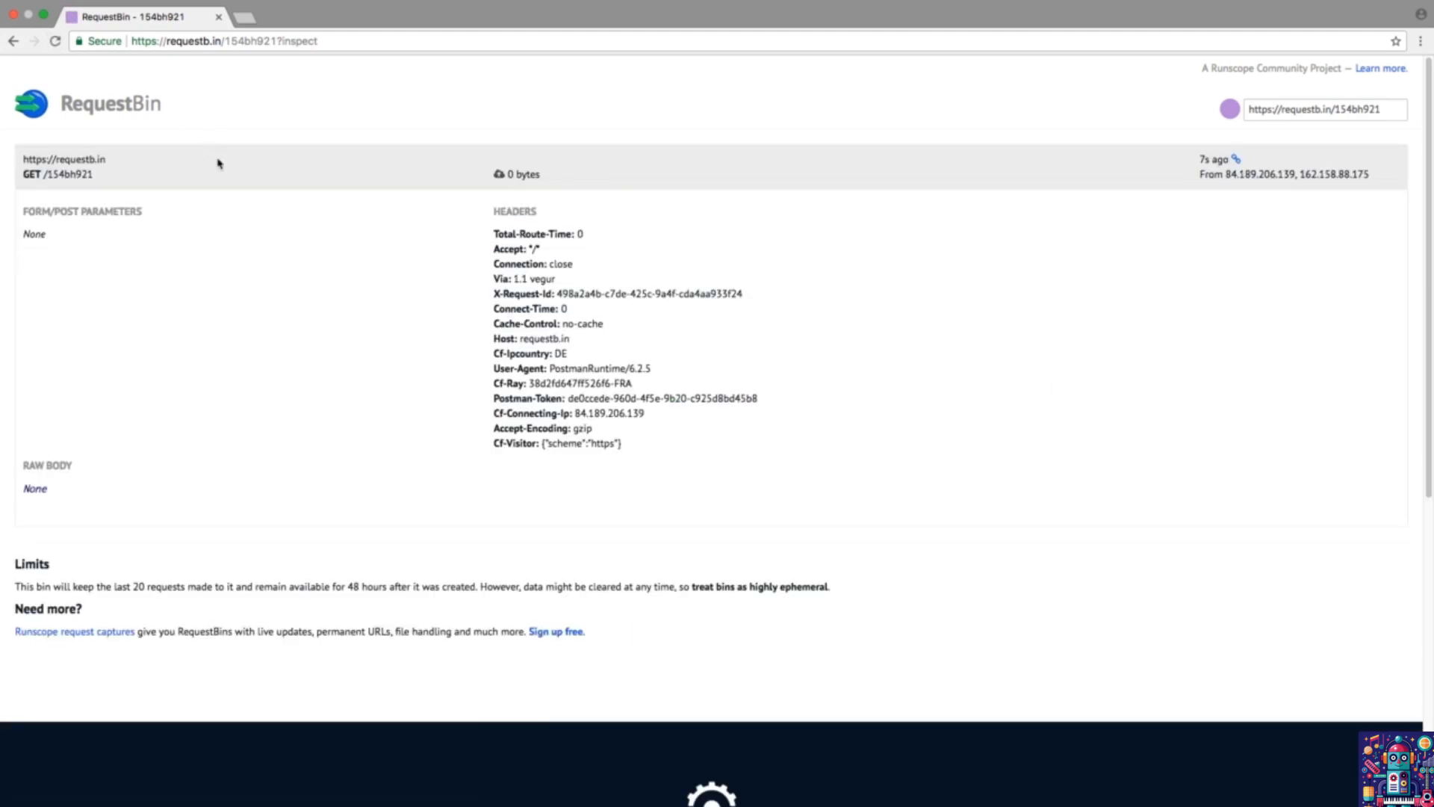
double_click(30, 174)
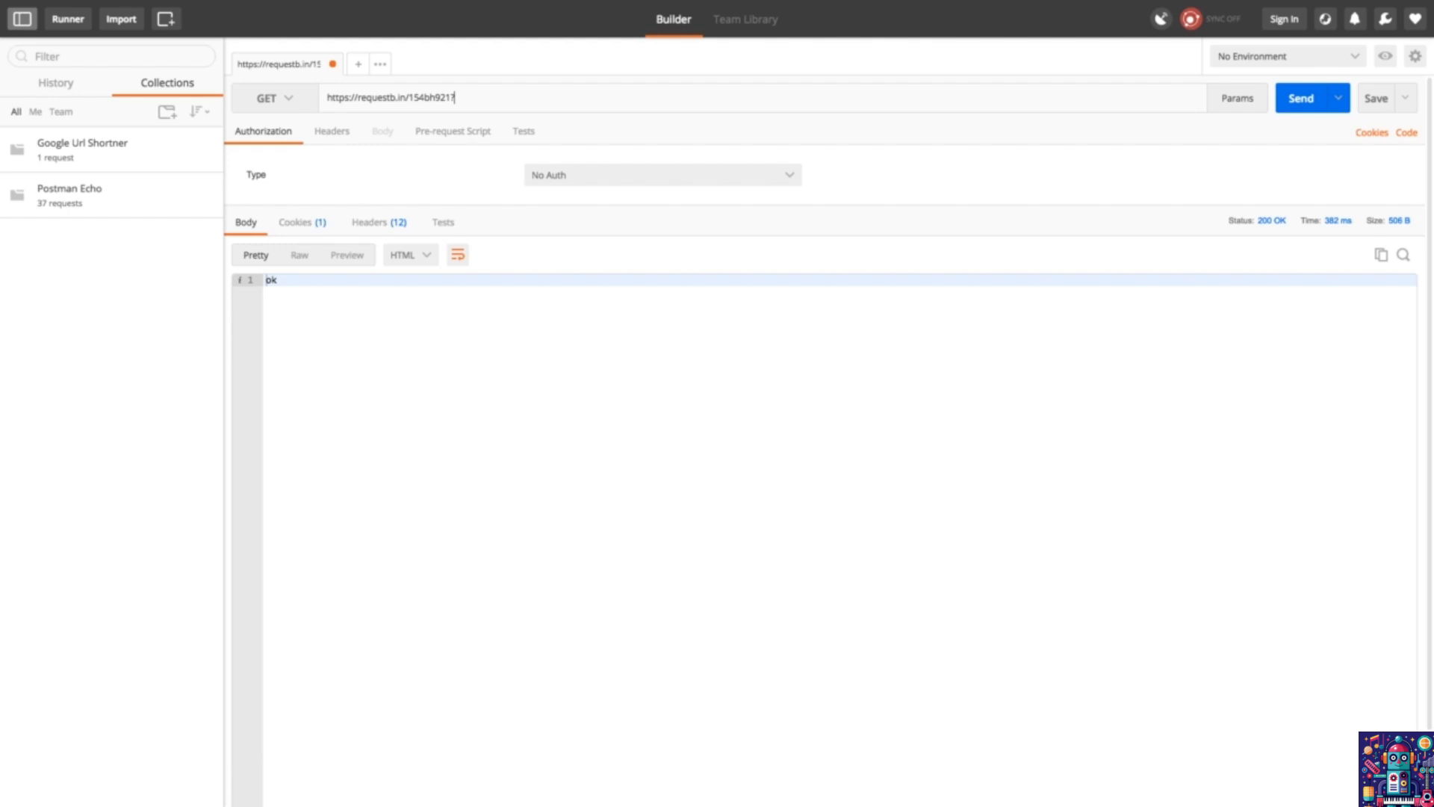
Back in Postman, append the query string ?foo=bar to the request URL and send the request.
type("foo=bar")
left_click(1286, 106)
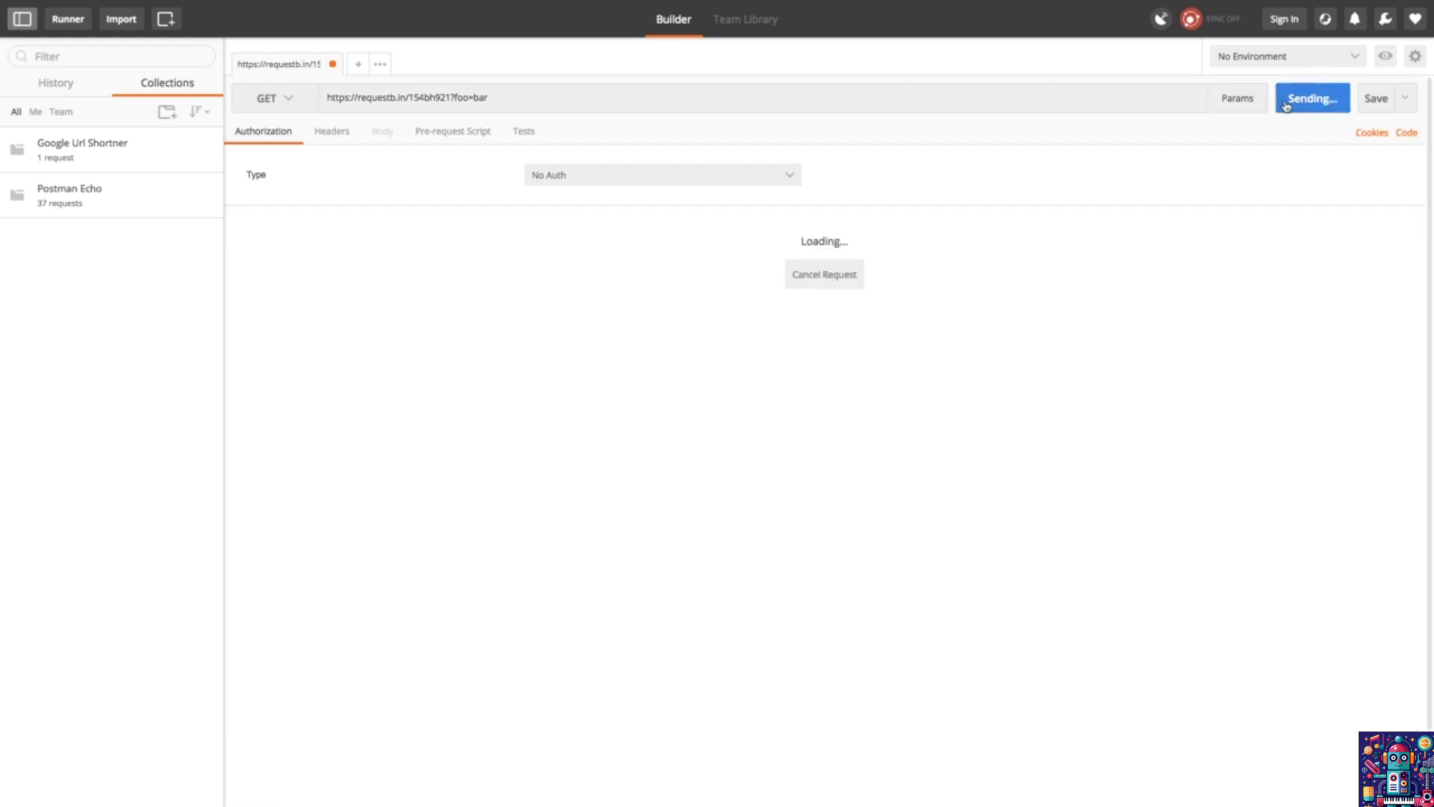
Reload the bin page in the browser and examine the query string of the newest request.
key("ctrl+Left")
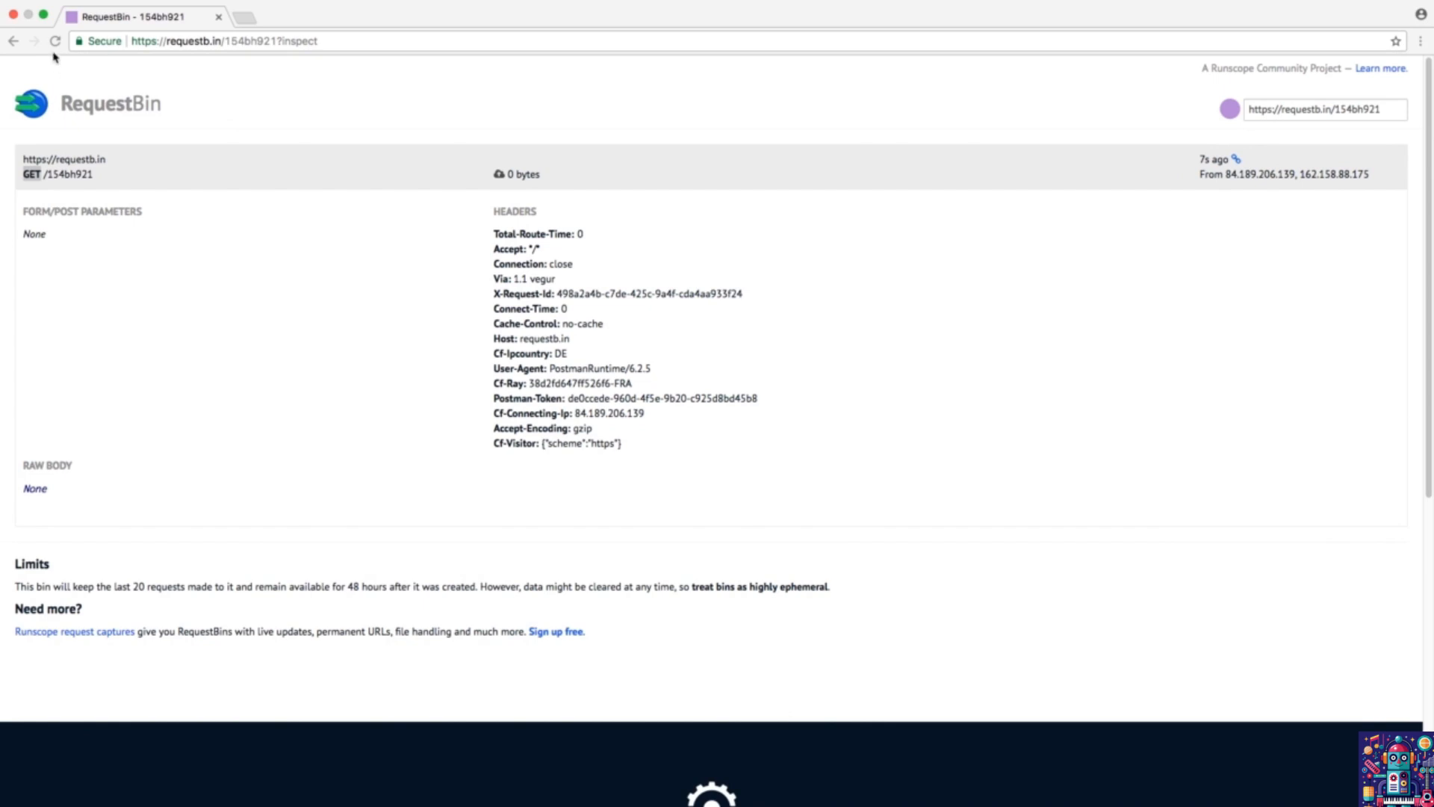
left_click(53, 49)
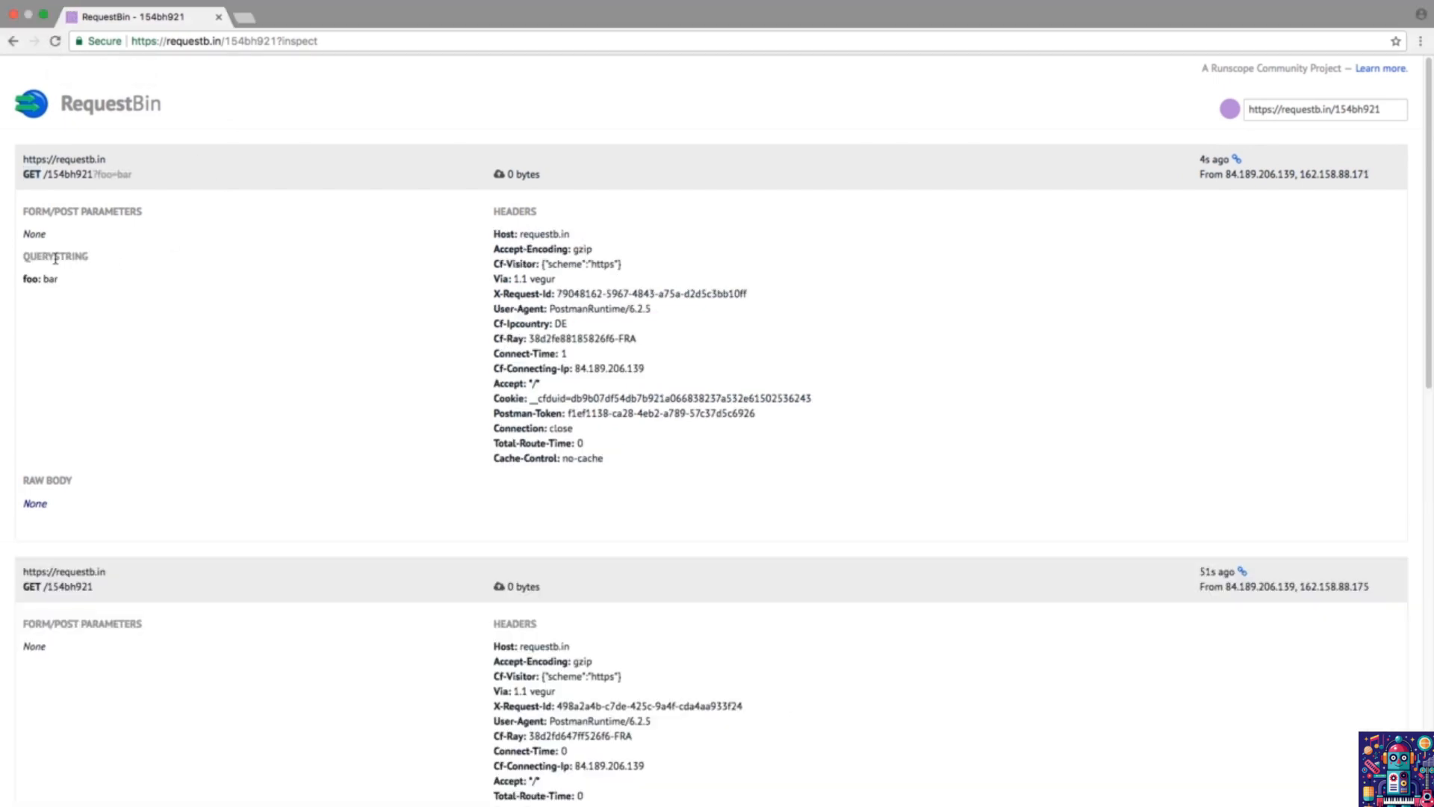
triple_click(25, 281)
double_click(102, 172)
double_click(124, 174)
Return to Postman, show the URL parameters and add a second parameter foo2 with the value bar2.
key("ctrl+Right")
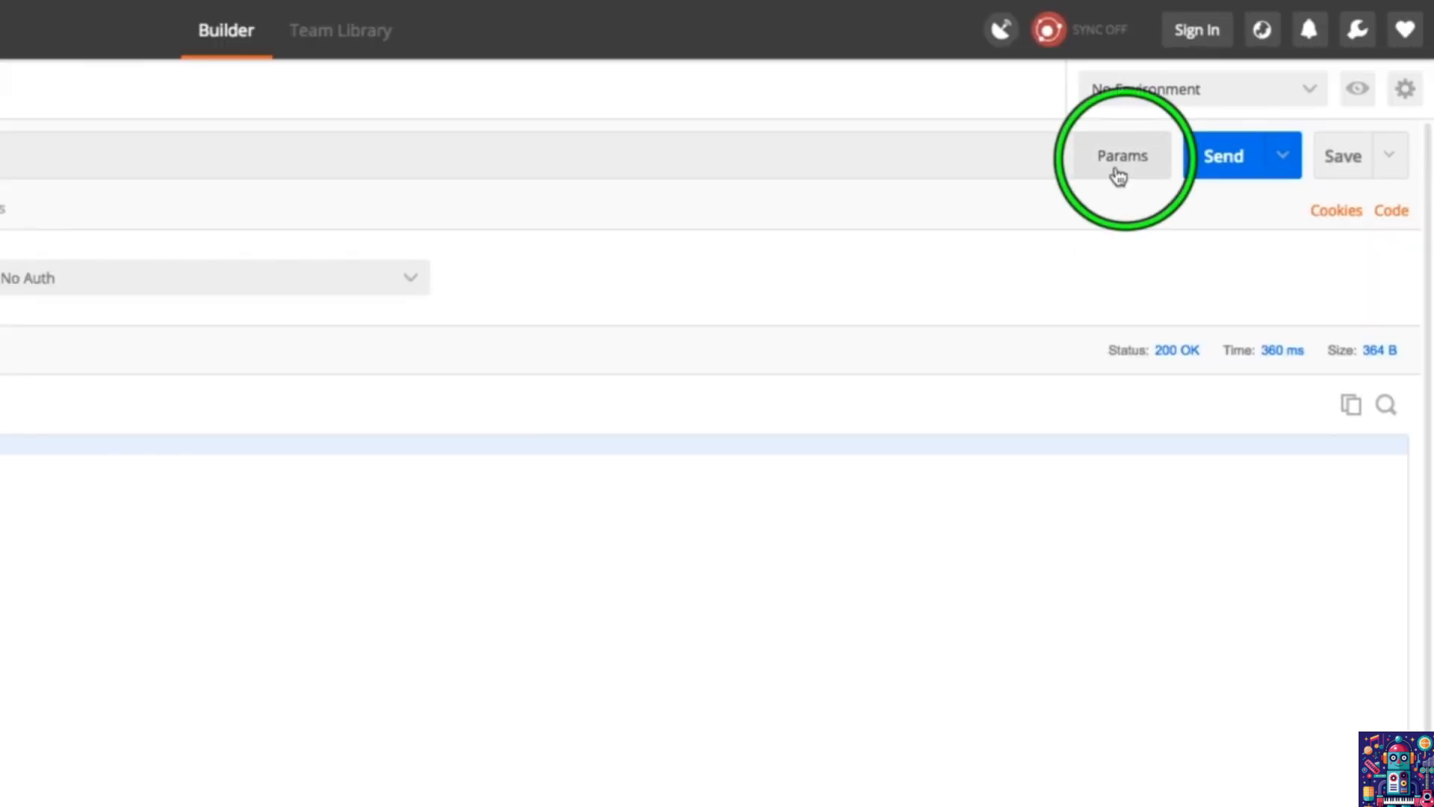
left_click(1118, 175)
left_click(676, 152)
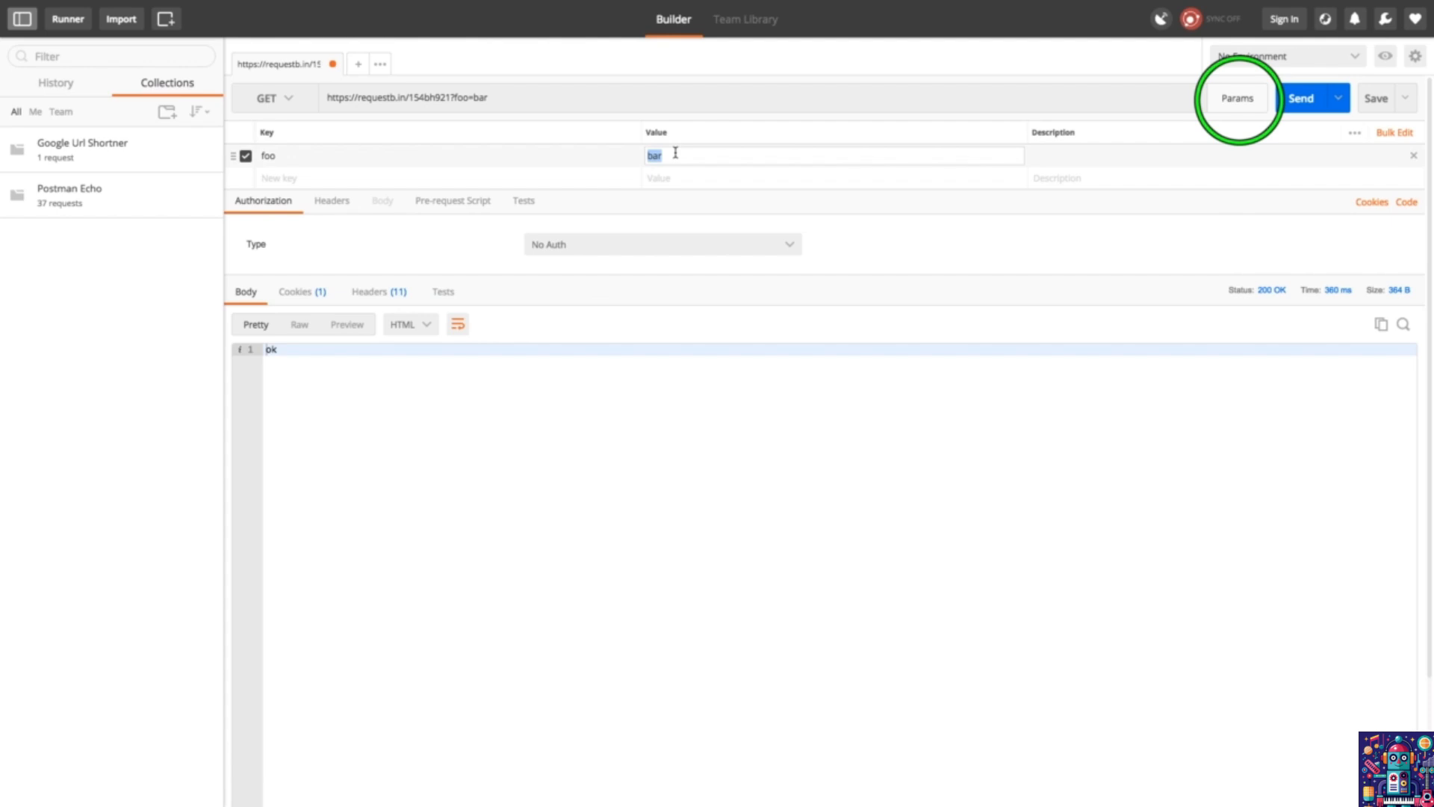
left_click(552, 183)
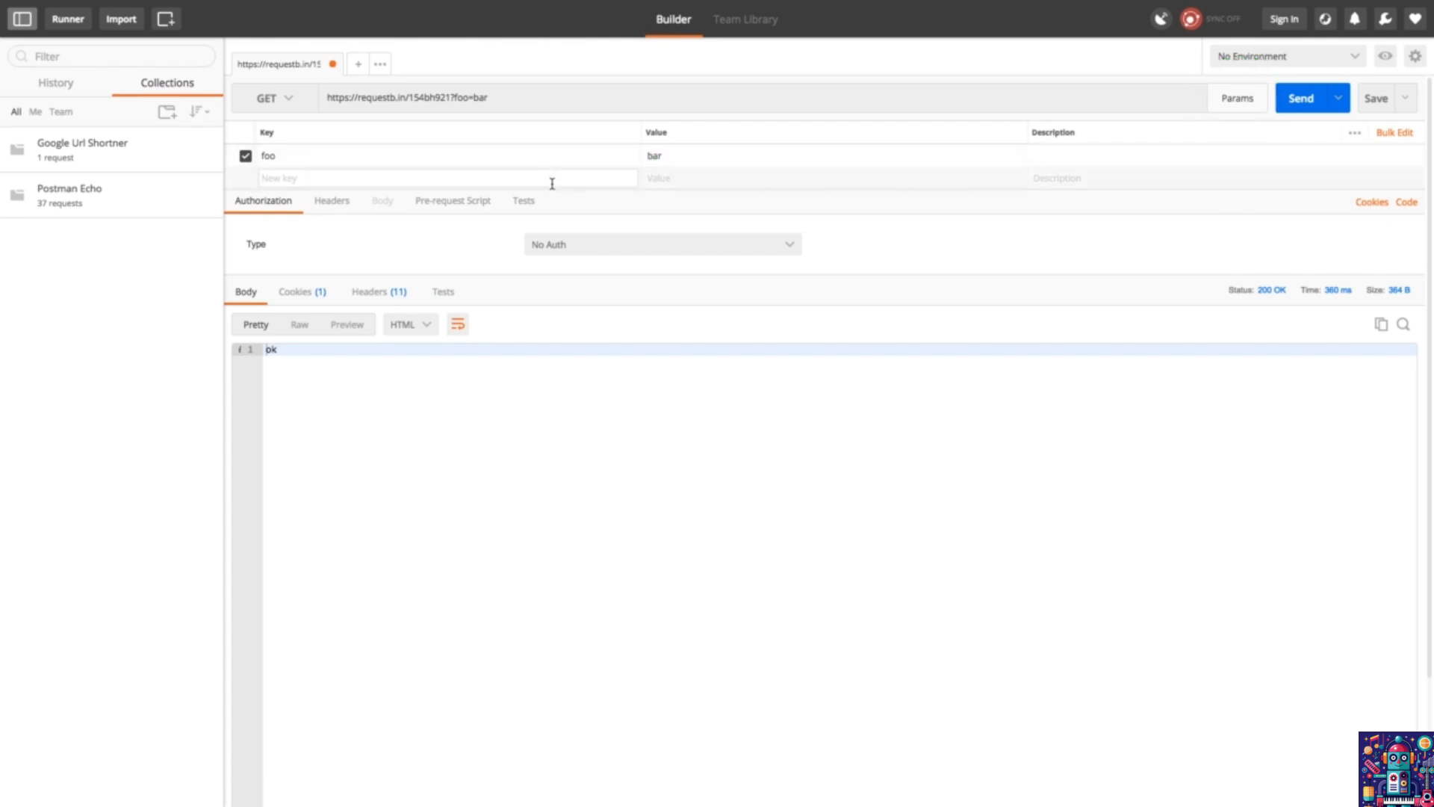
type("foo2")
key("Tab")
type("bar1")
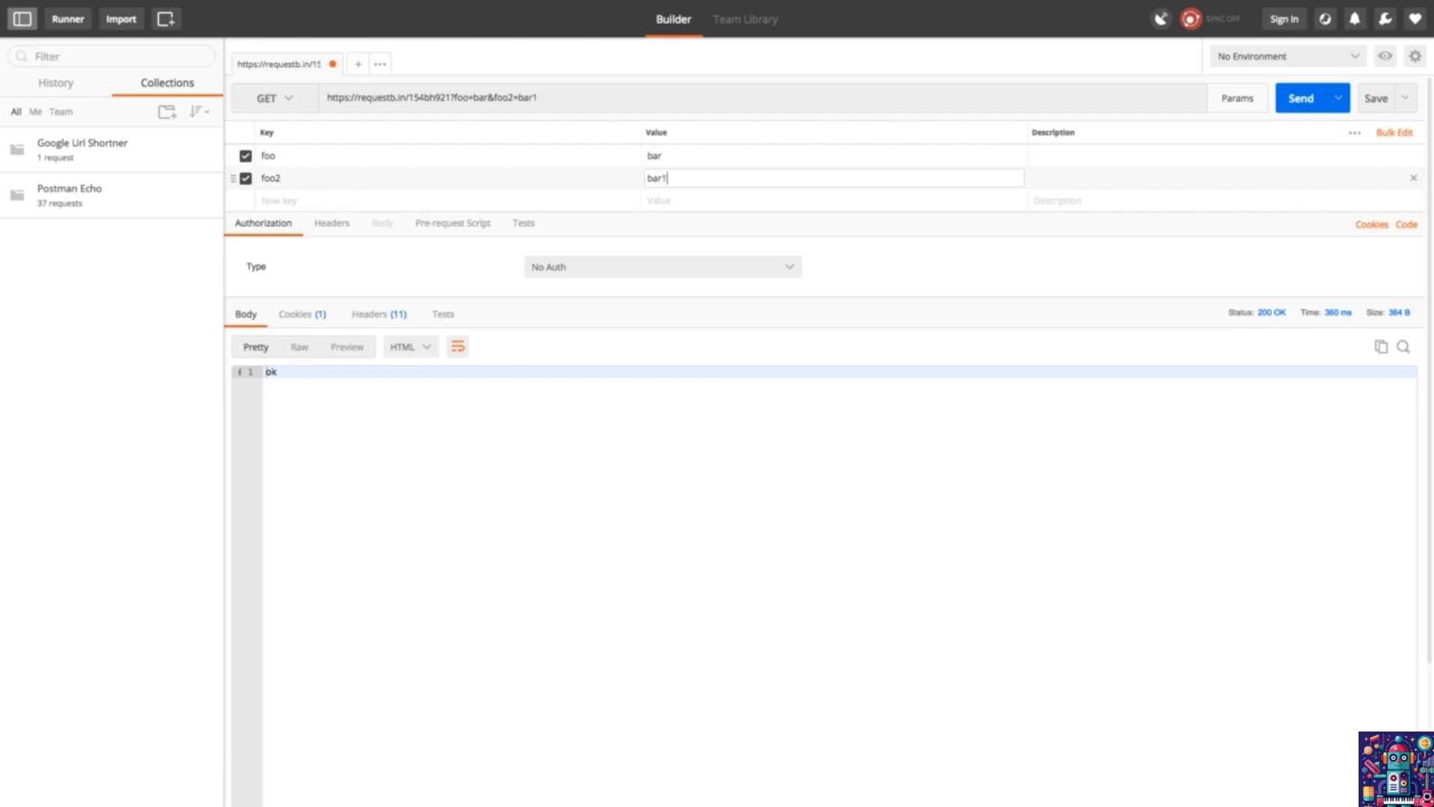
key("BackSpace")
type("2")
Set the foo parameter's value to "bar bar" and send the request.
double_click(736, 160)
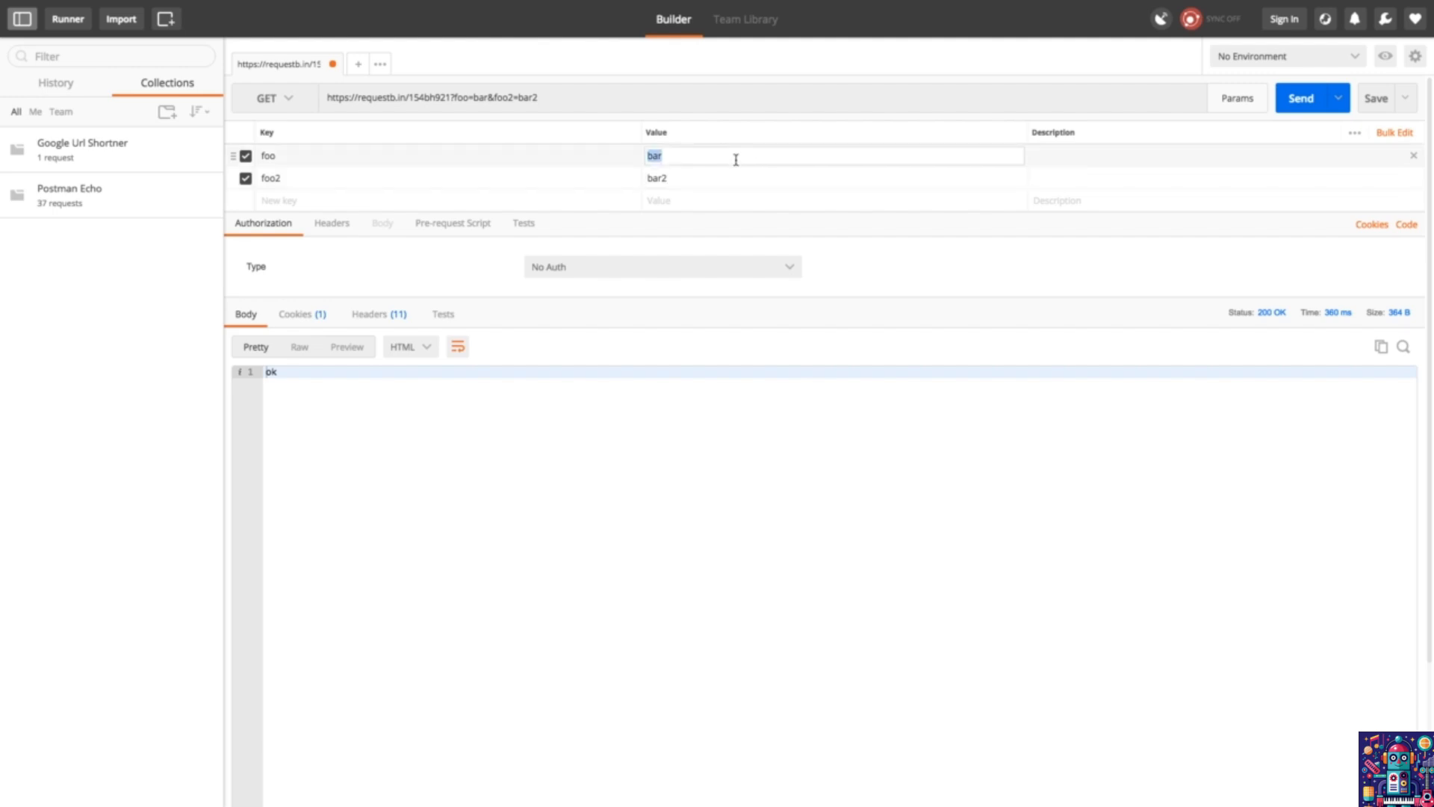
left_click(736, 159)
type("bar")
left_click(1297, 105)
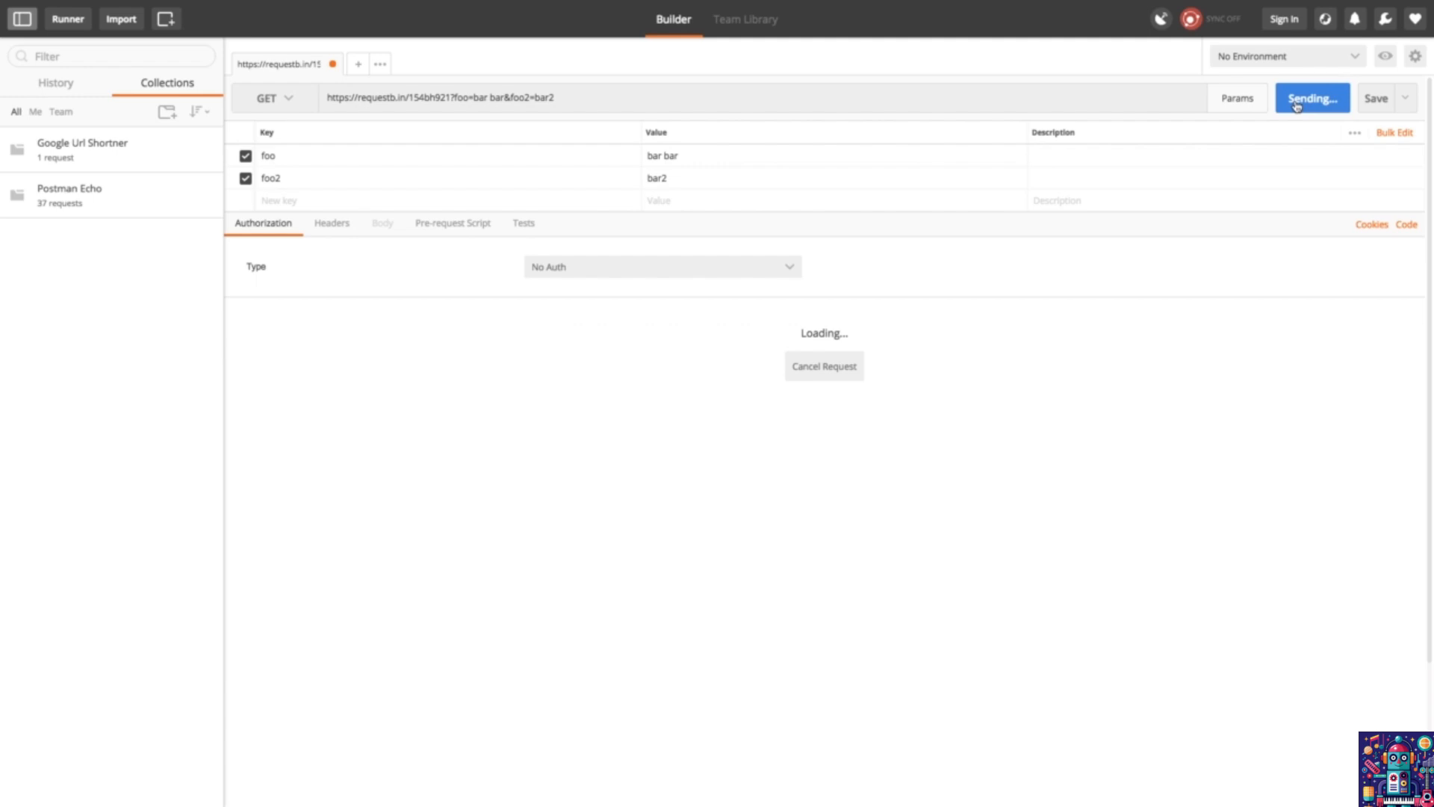
Reload the bin page in the browser and examine how the foo and foo2 parameters arrived.
key("ctrl+Left")
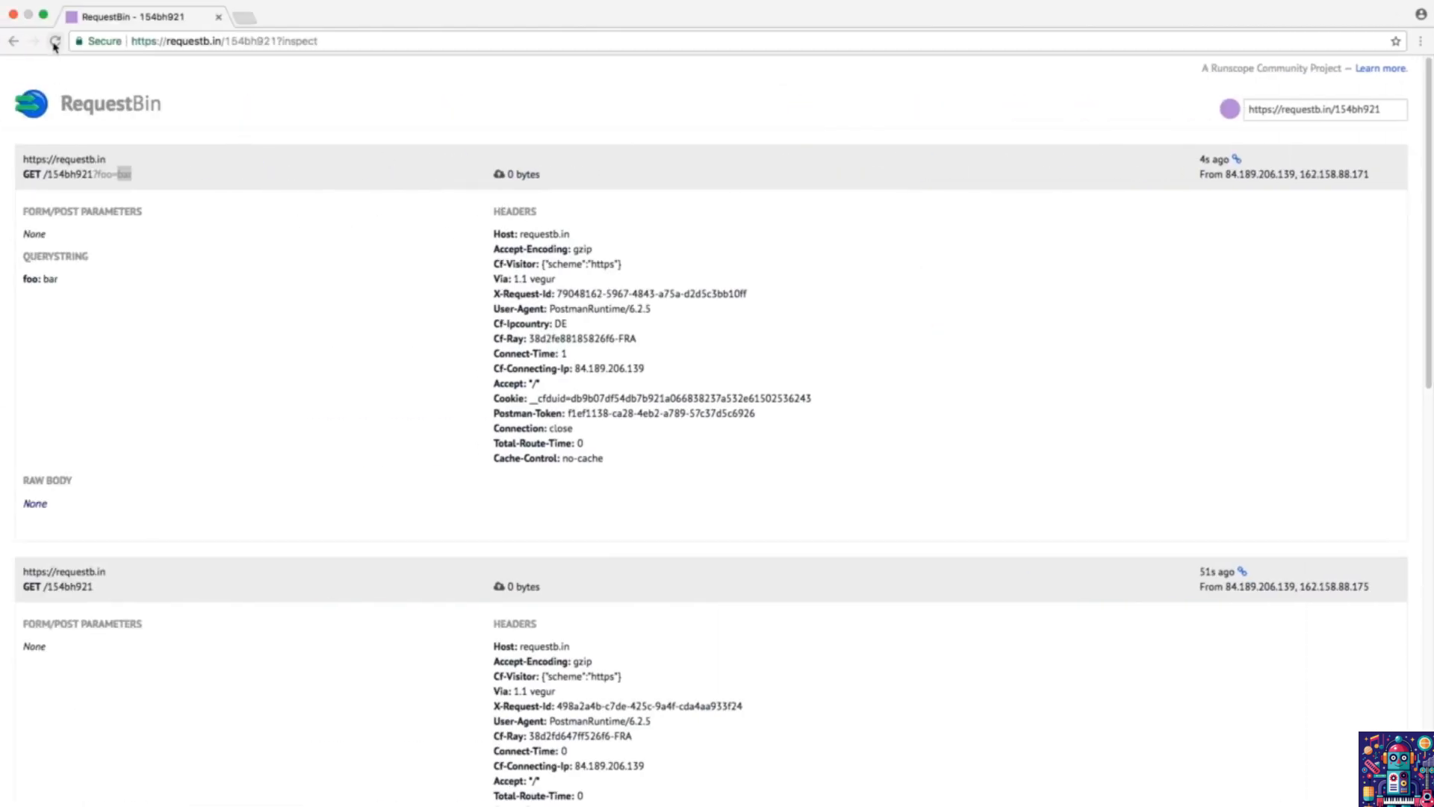
left_click(55, 41)
triple_click(55, 295)
left_click(54, 294)
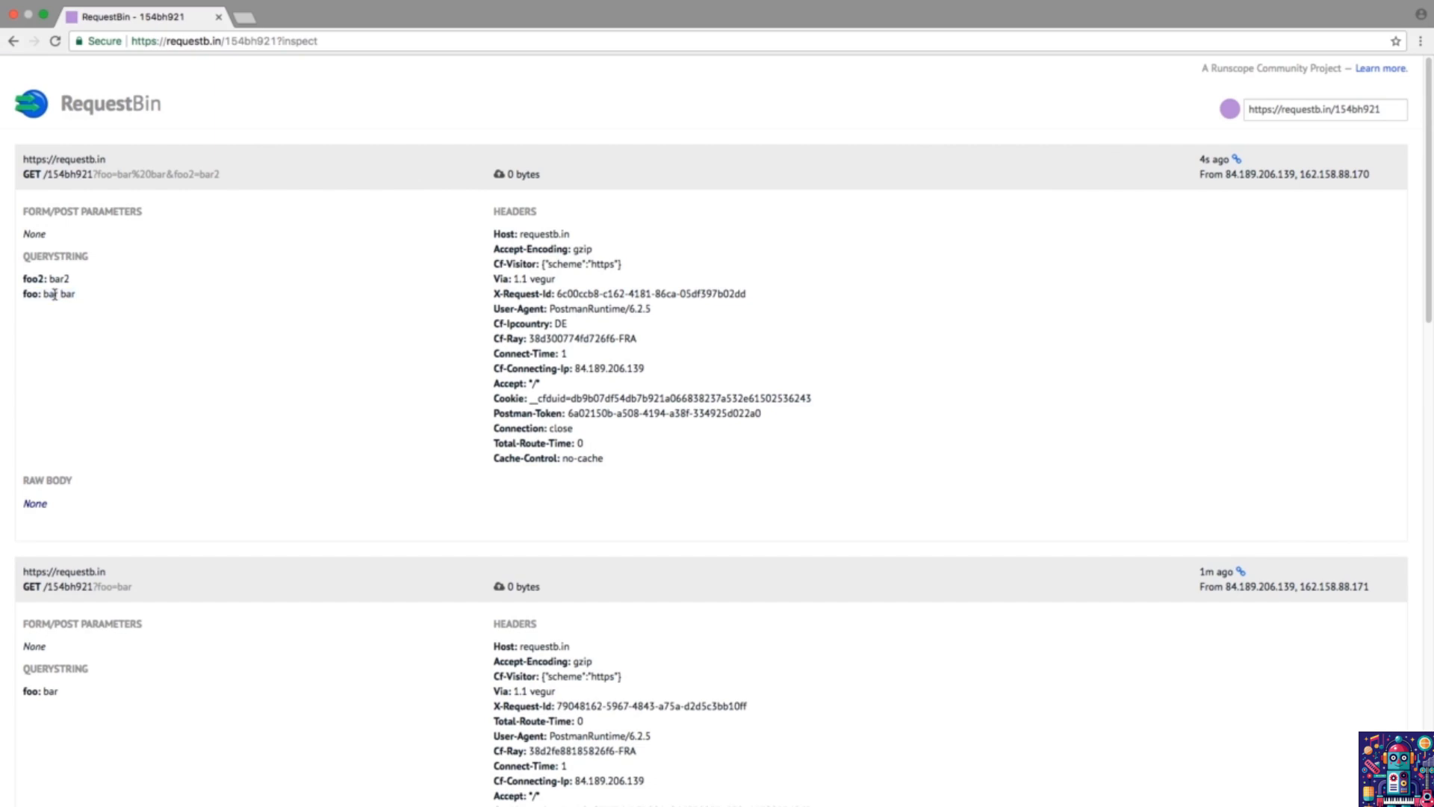
Back in Postman, apply EncodeURIComponent to the foo parameter's value and disable the foo2 parameter.
key("ctrl+Right")
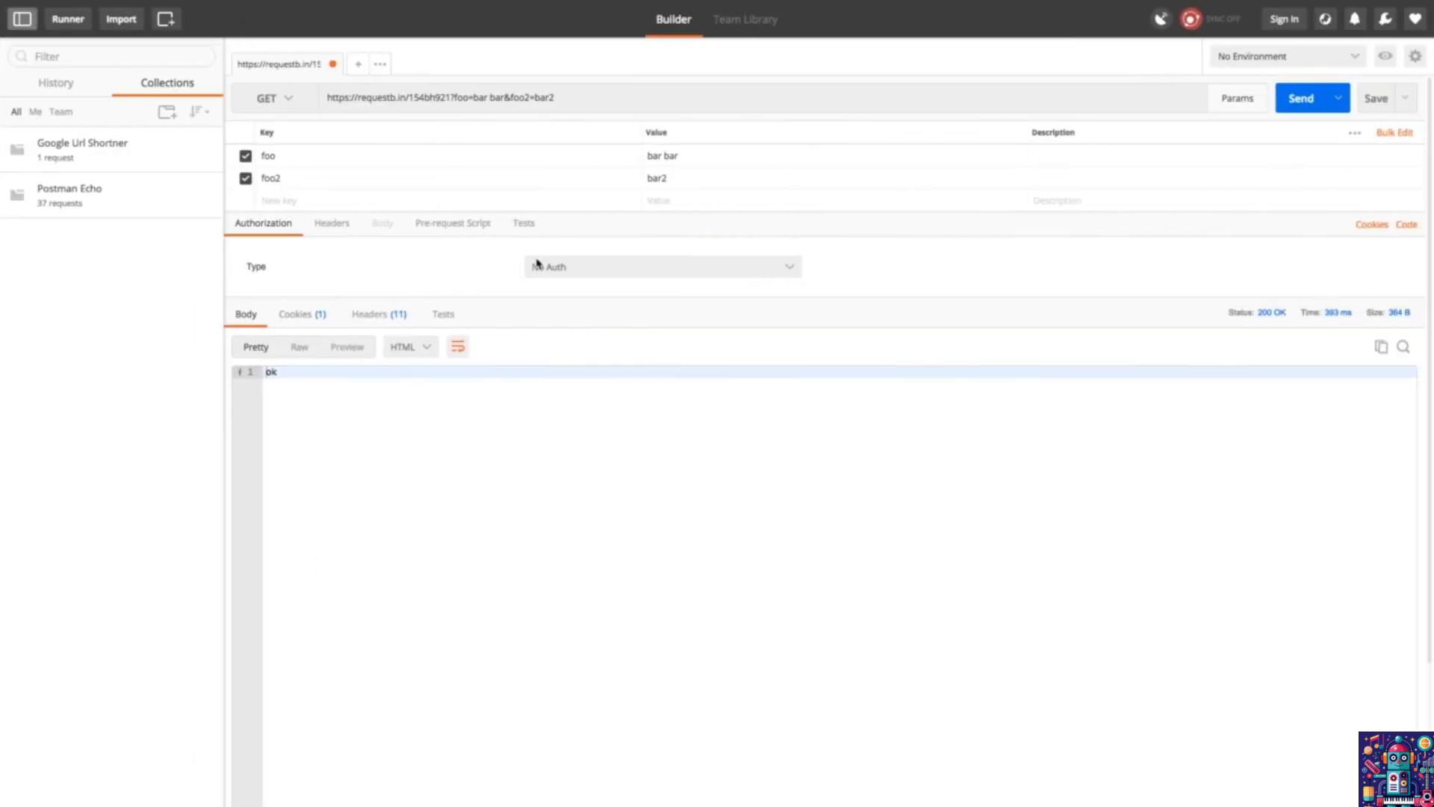
triple_click(682, 154)
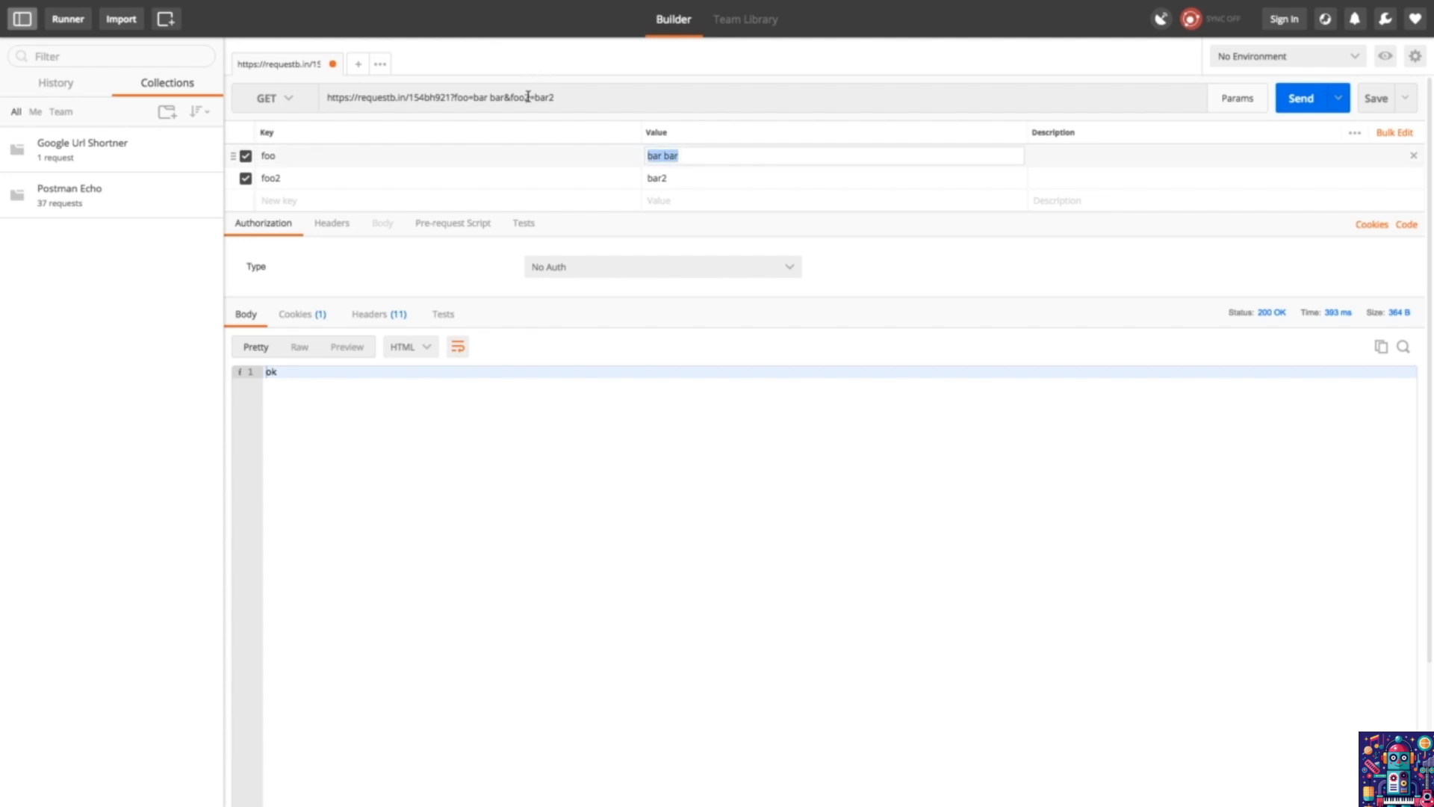
triple_click(701, 153)
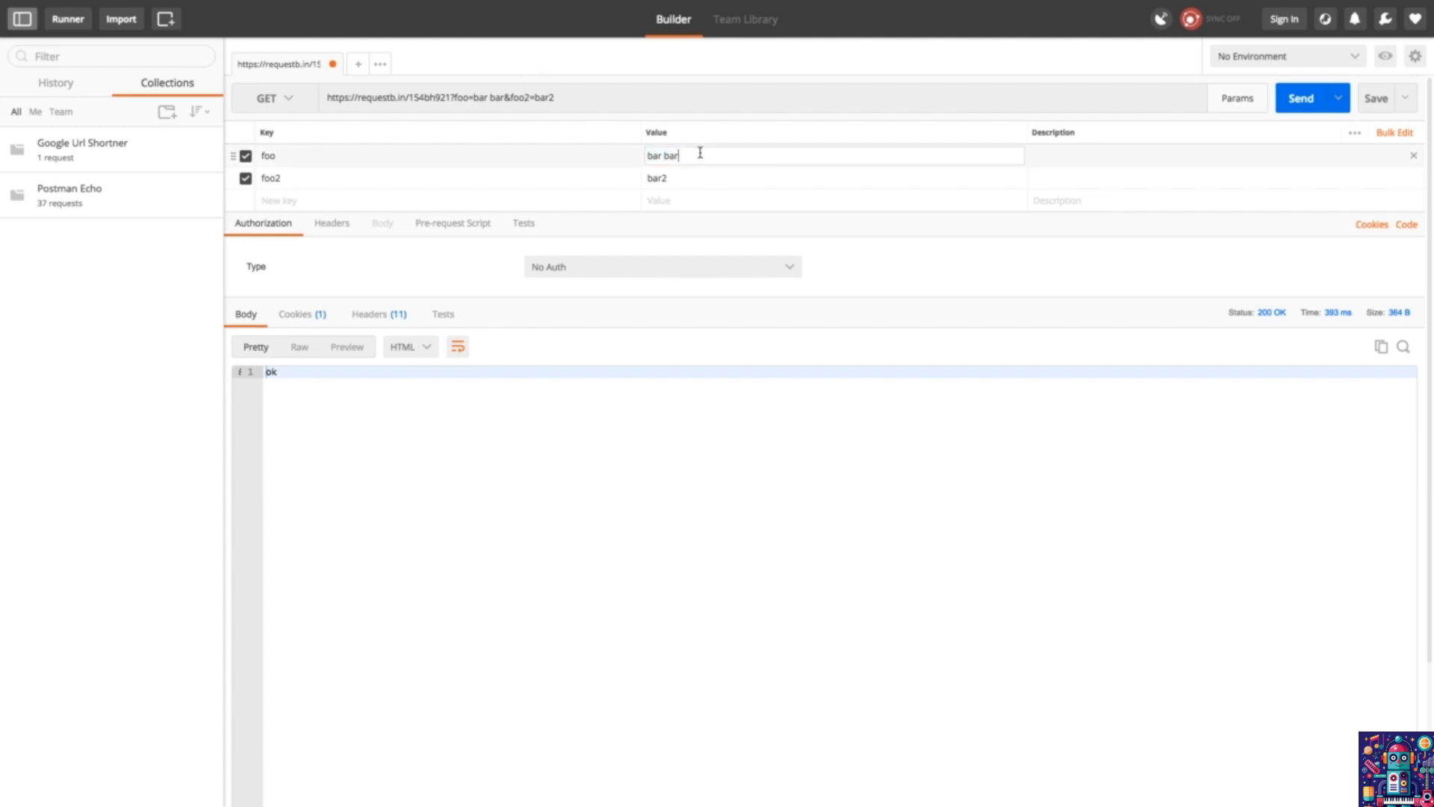
right_click(657, 154)
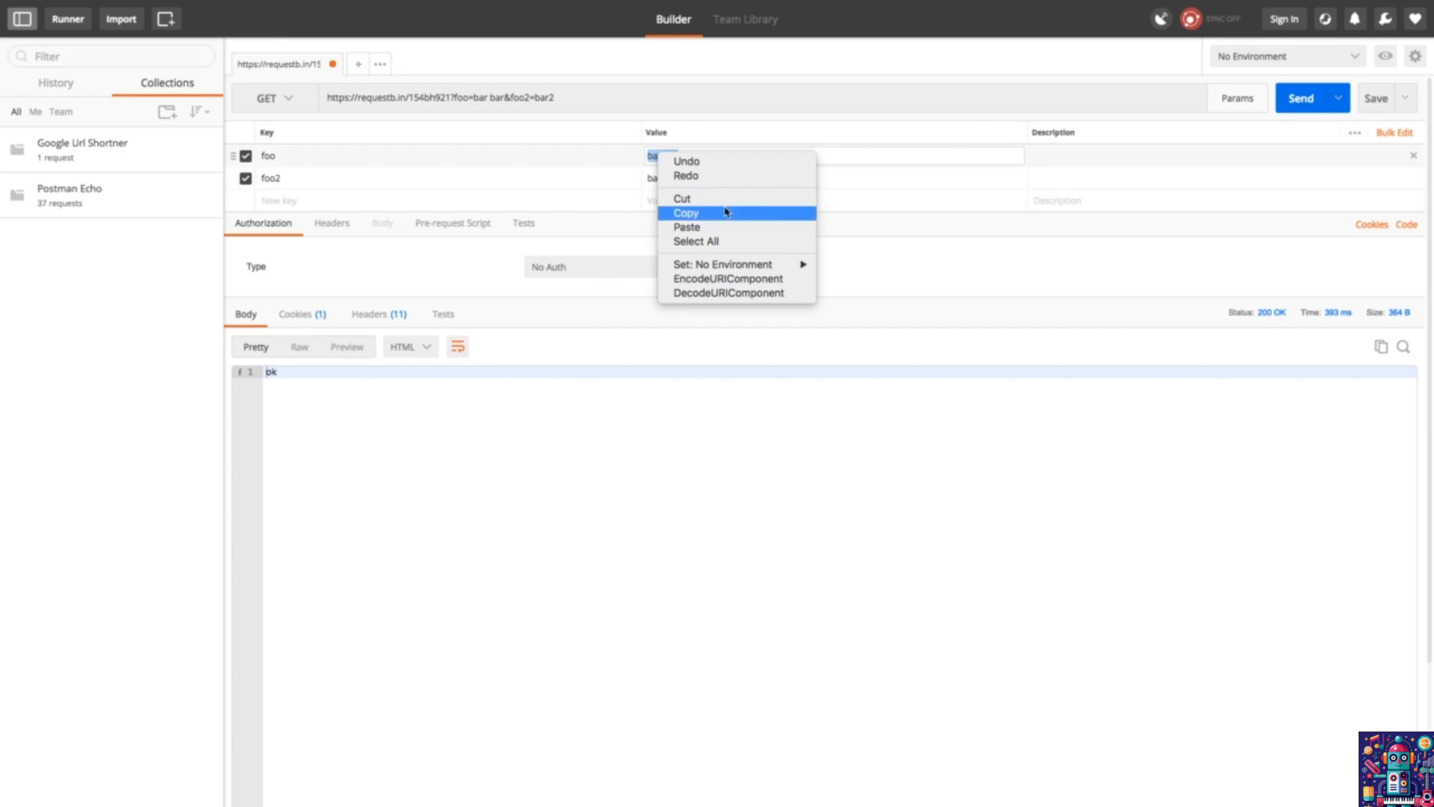
left_click(729, 278)
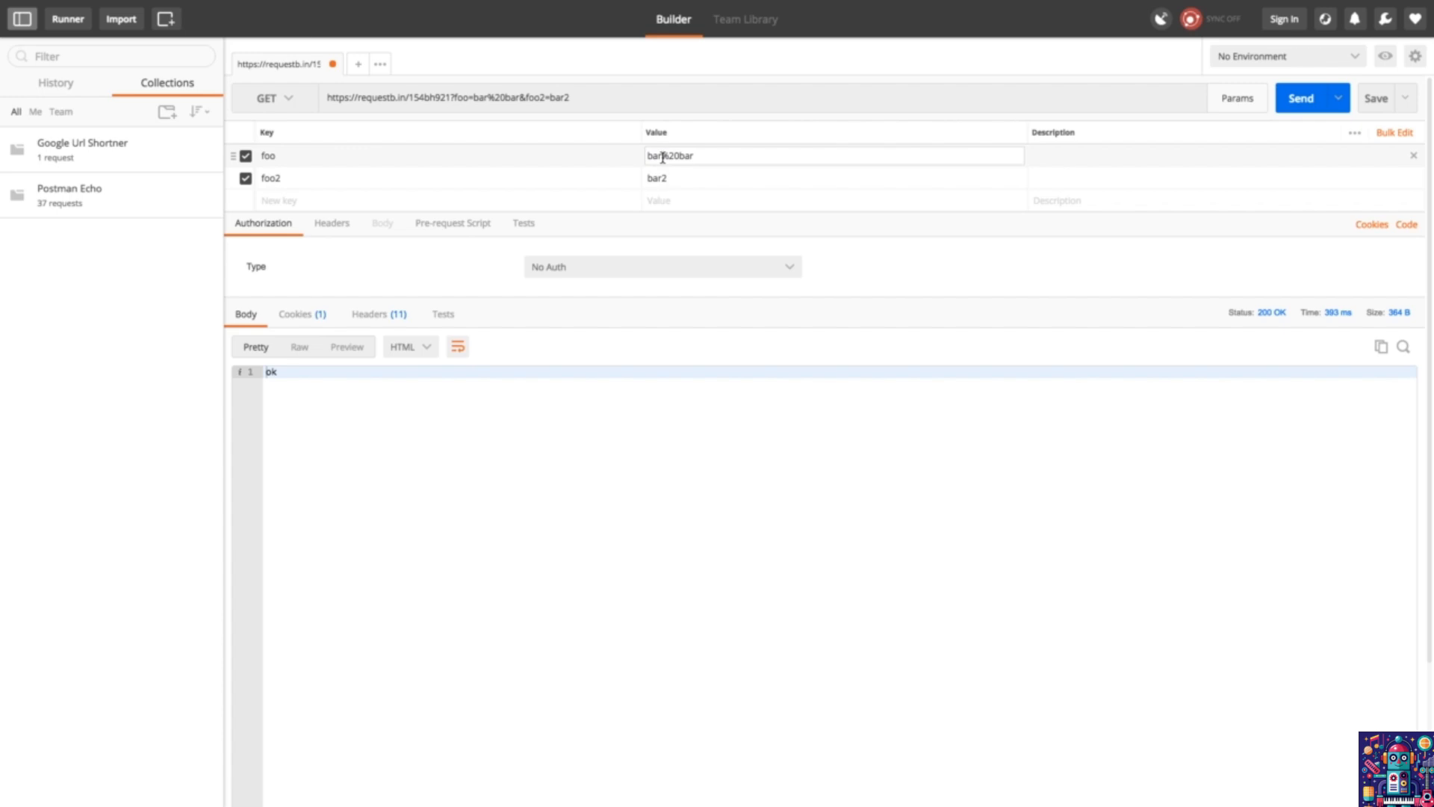
left_click_drag(662, 156, 679, 157)
key("ctrl+a")
left_click(245, 180)
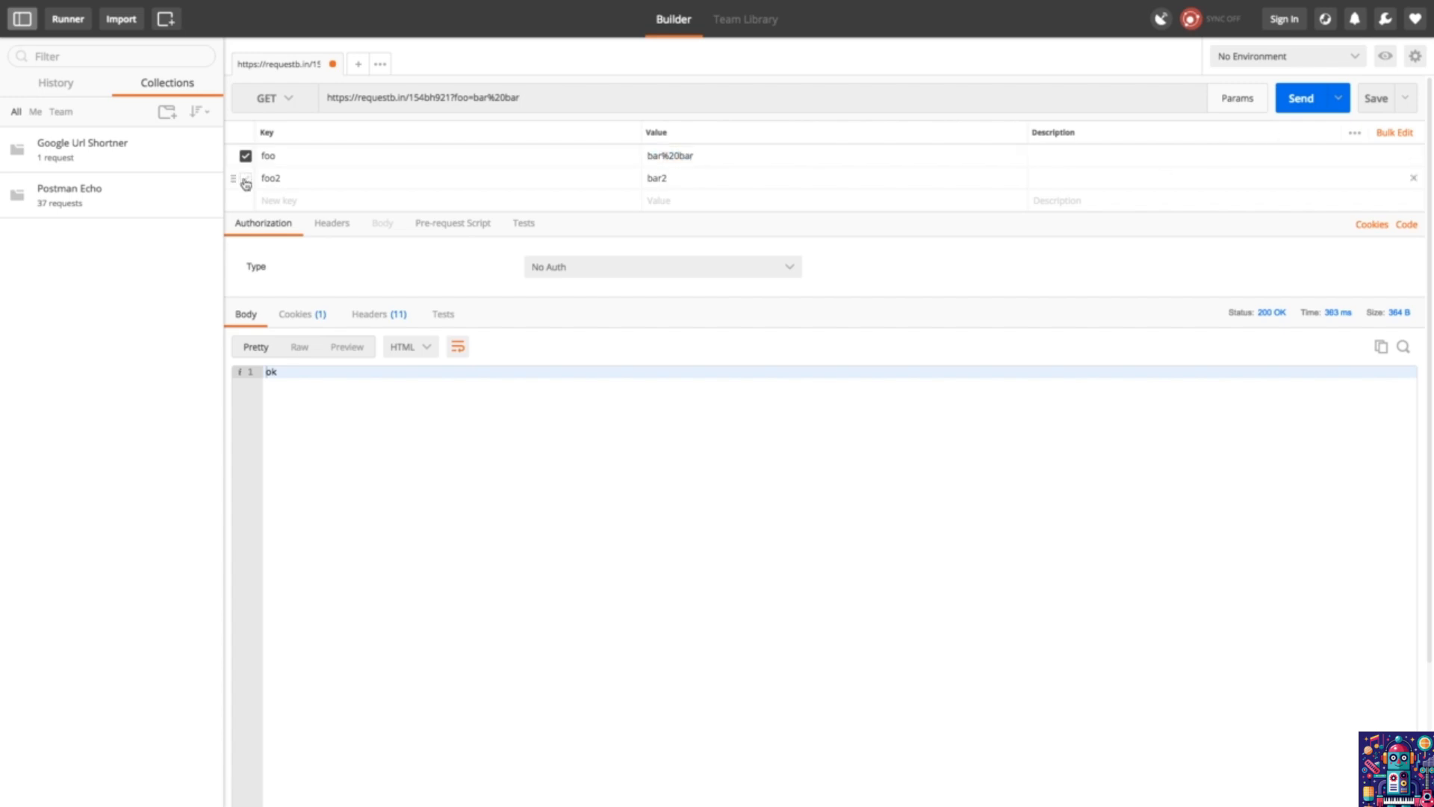
Toggle the foo parameter off and on, re-enable foo2, and hide the URL parameters.
left_click(244, 157)
left_click(244, 156)
left_click(245, 178)
left_click(1059, 166)
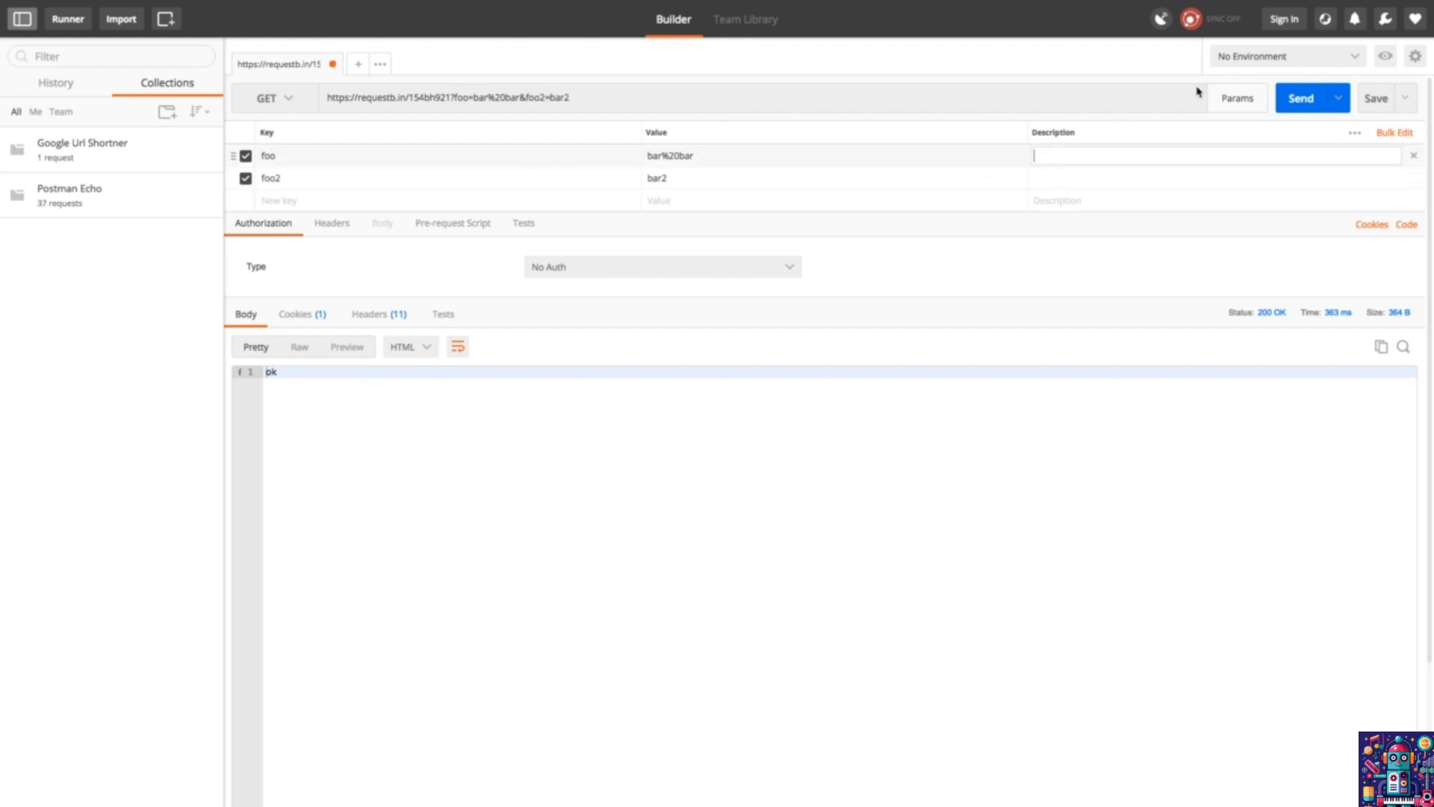
left_click(1236, 98)
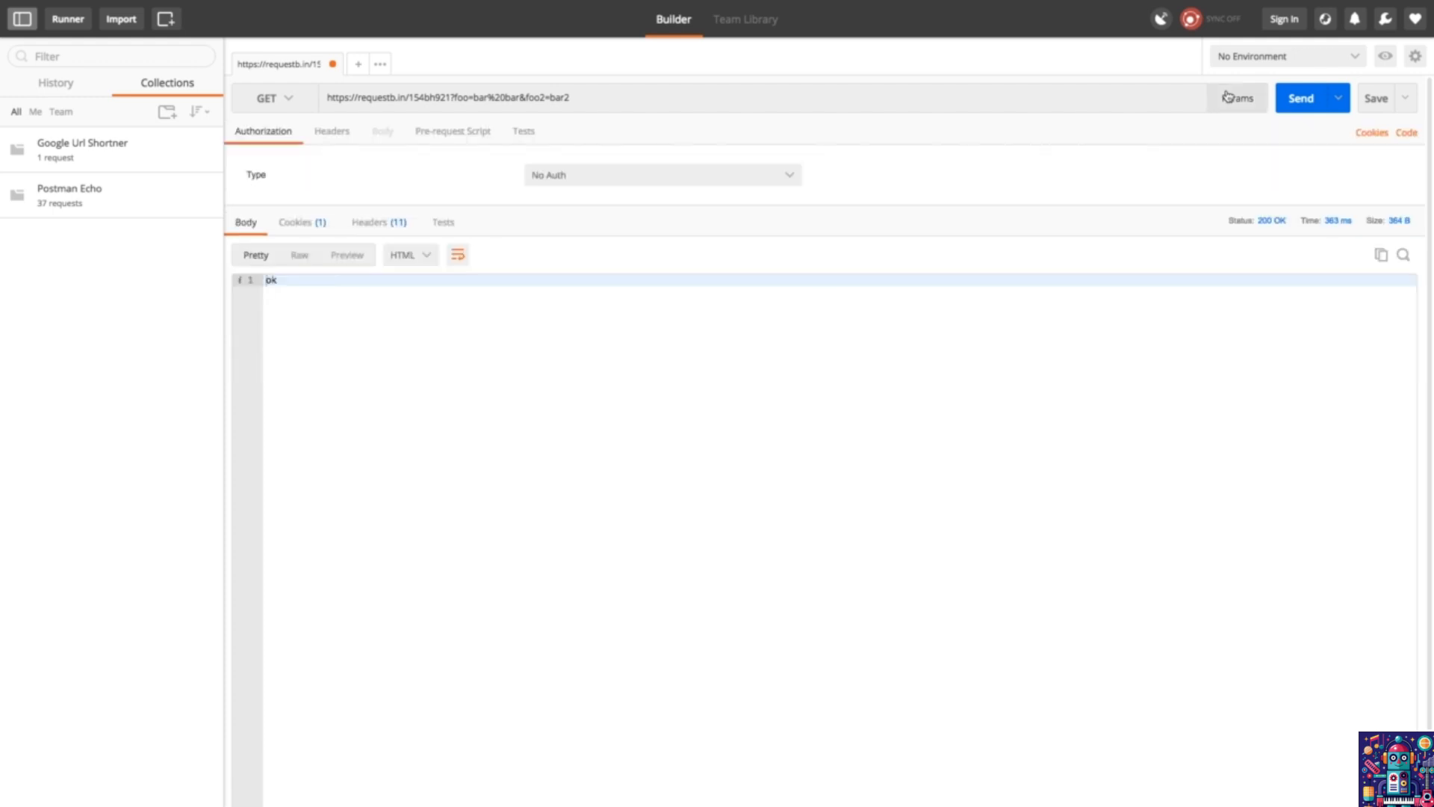
triple_click(591, 102)
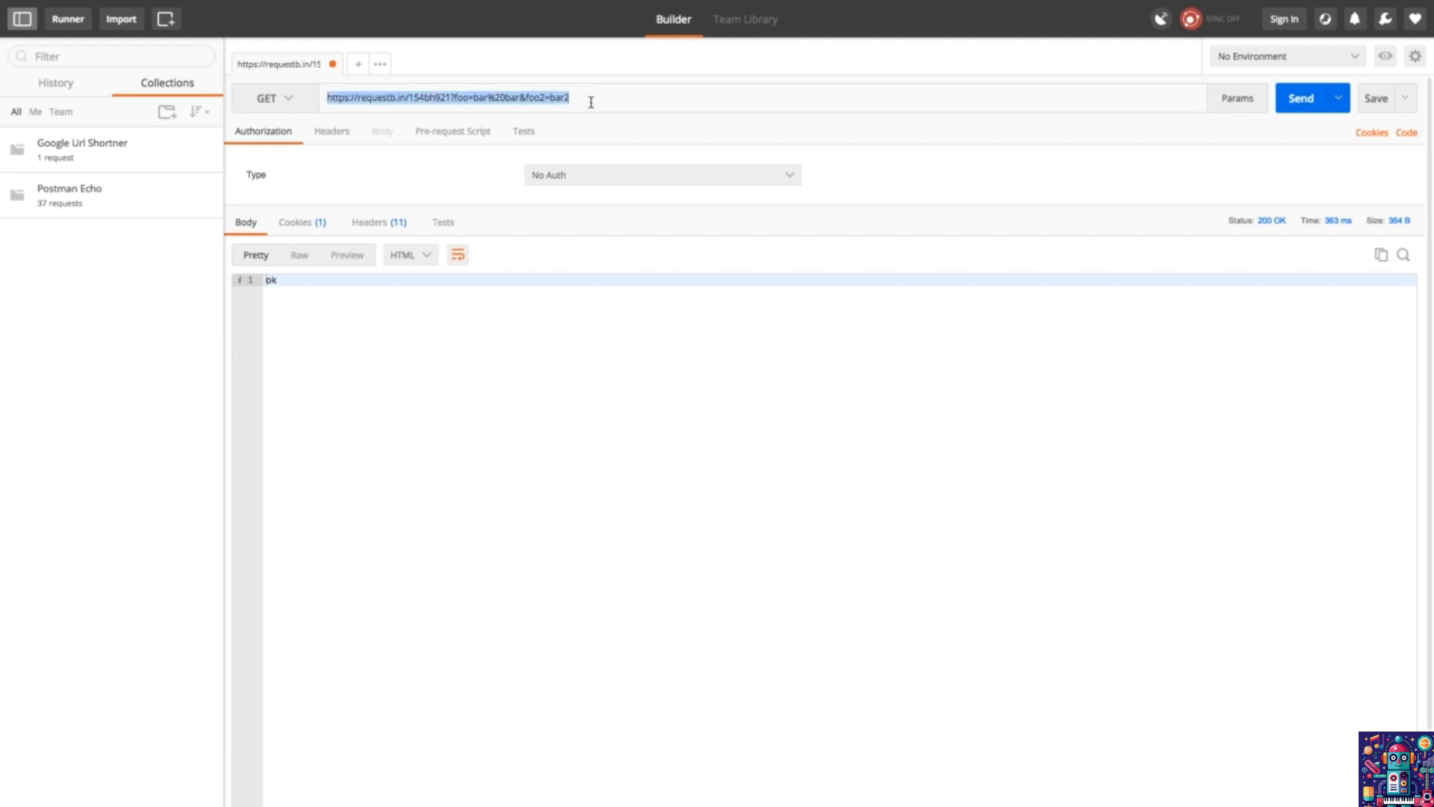
type("x")
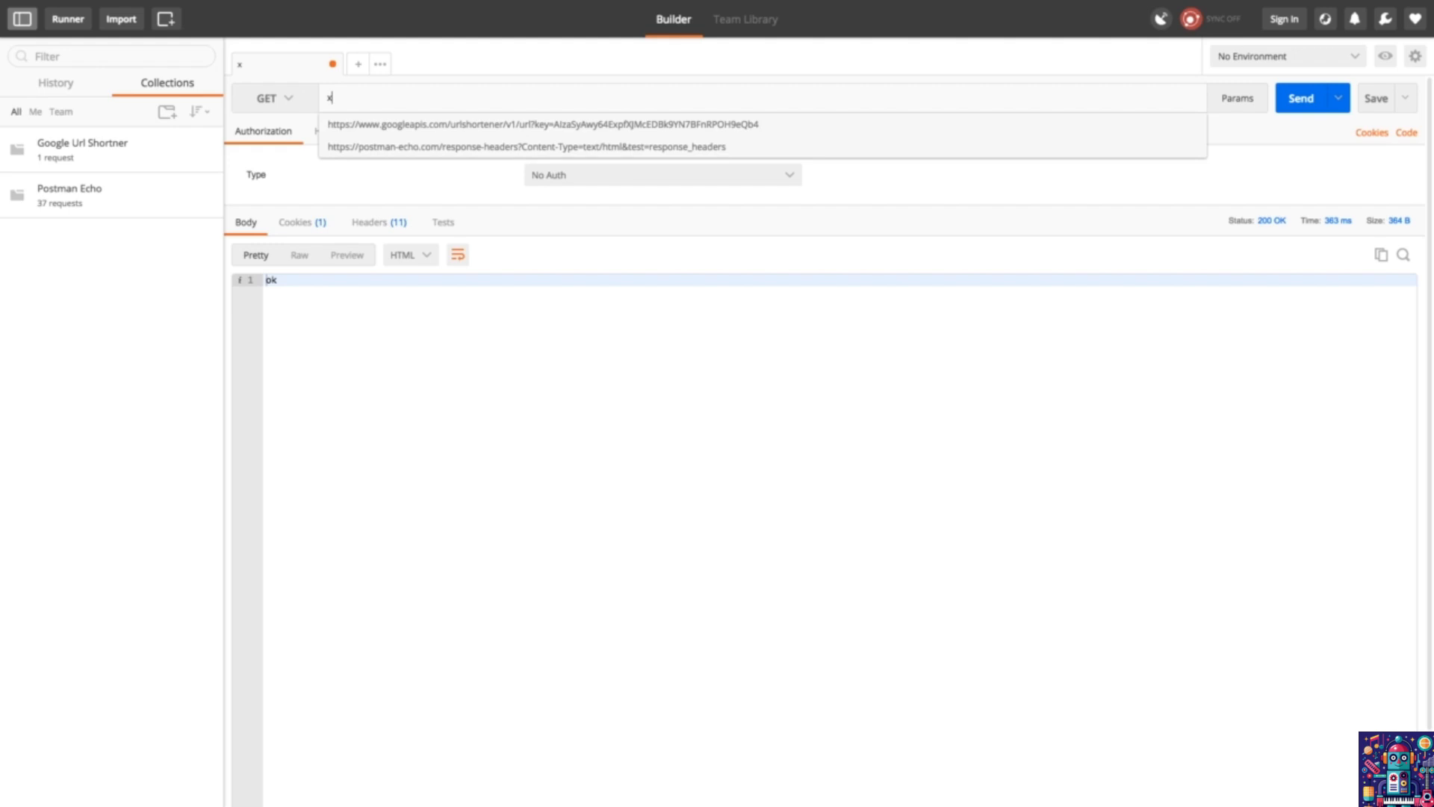
key("BackSpace")
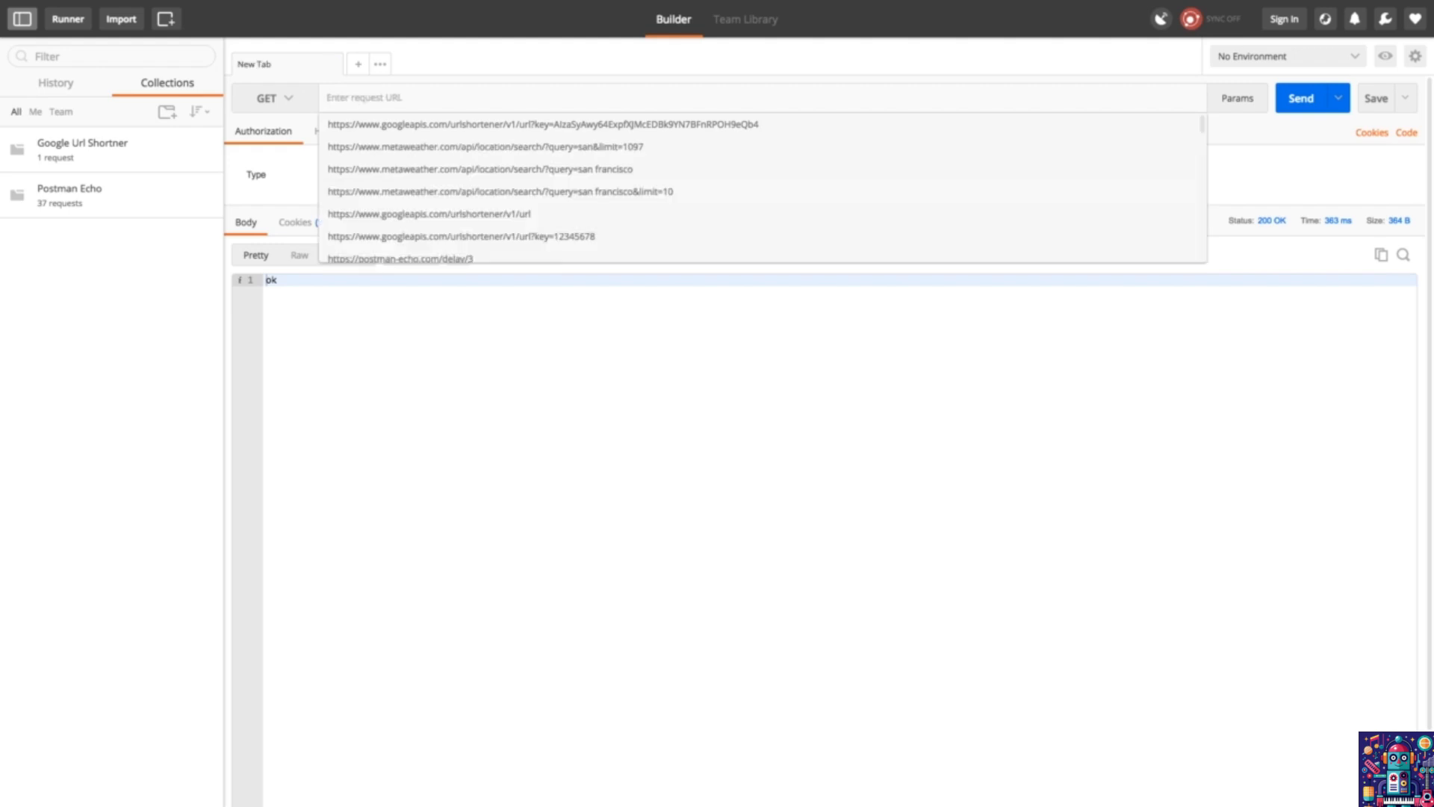
type("https://re")
key("Down")
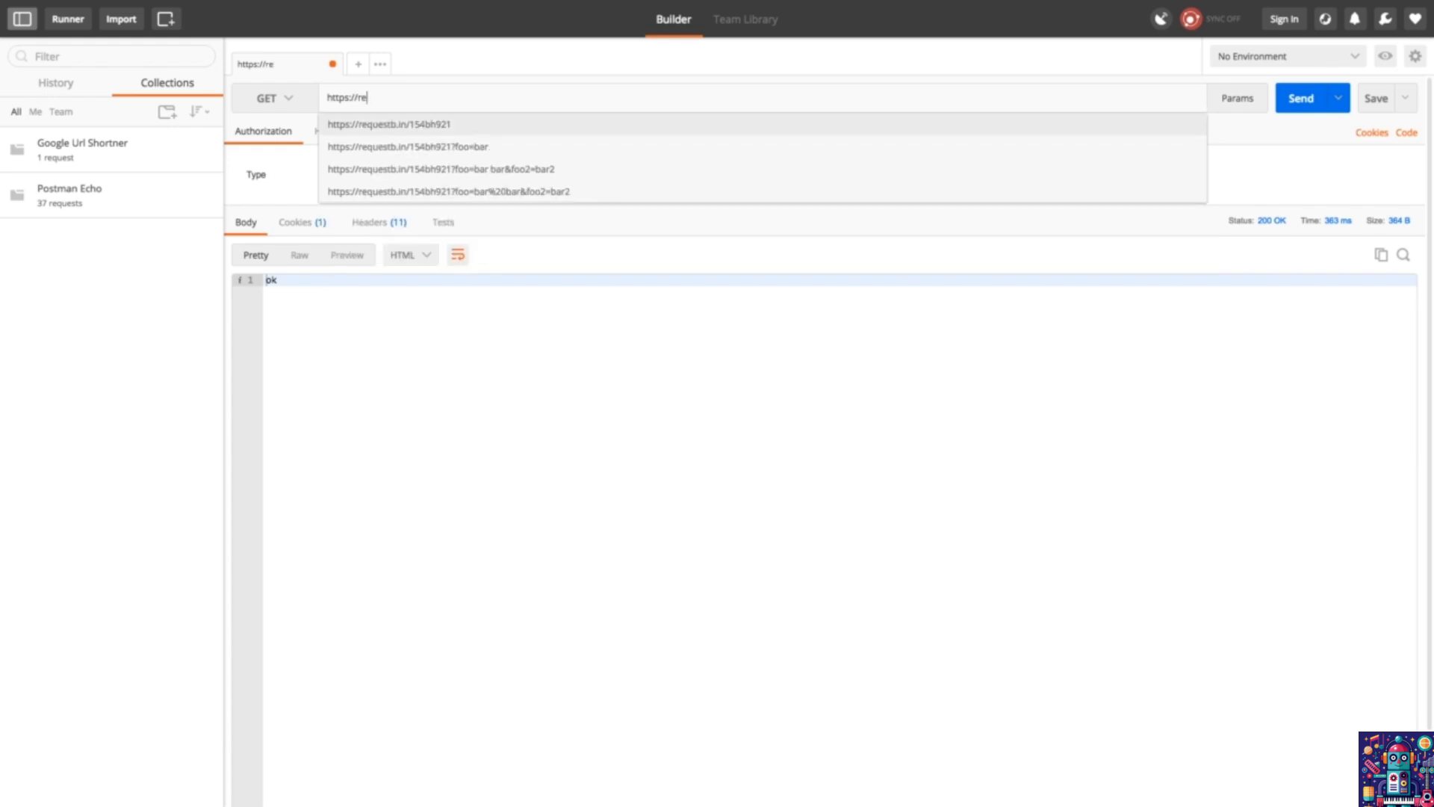
key("Return")
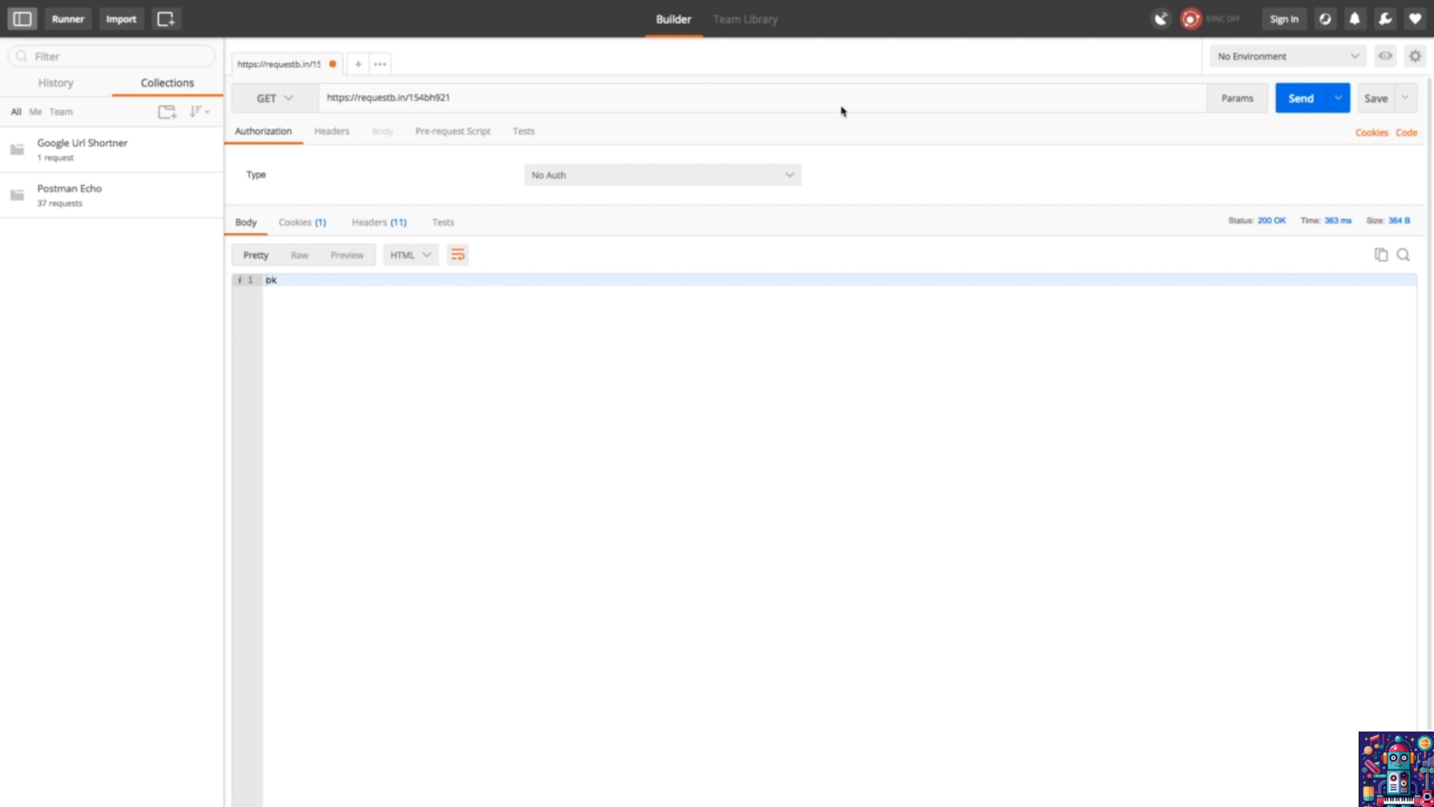
double_click(582, 115)
left_click(567, 98)
key("shift+Left")
key("shift+Left")
key("shift+Left")
key("shift+Left")
key("shift+Left")
key("shift+Left")
key("shift+Left")
key("shift+Left")
key("shift+Left")
key("shift+Left")
key("shift+Left")
key("shift+Left")
key("shift+Left")
key("shift+Left")
key("shift+Left")
key("shift+Left")
key("shift+Left")
key("shift+Left")
key("shift+Left")
key("shift+Left")
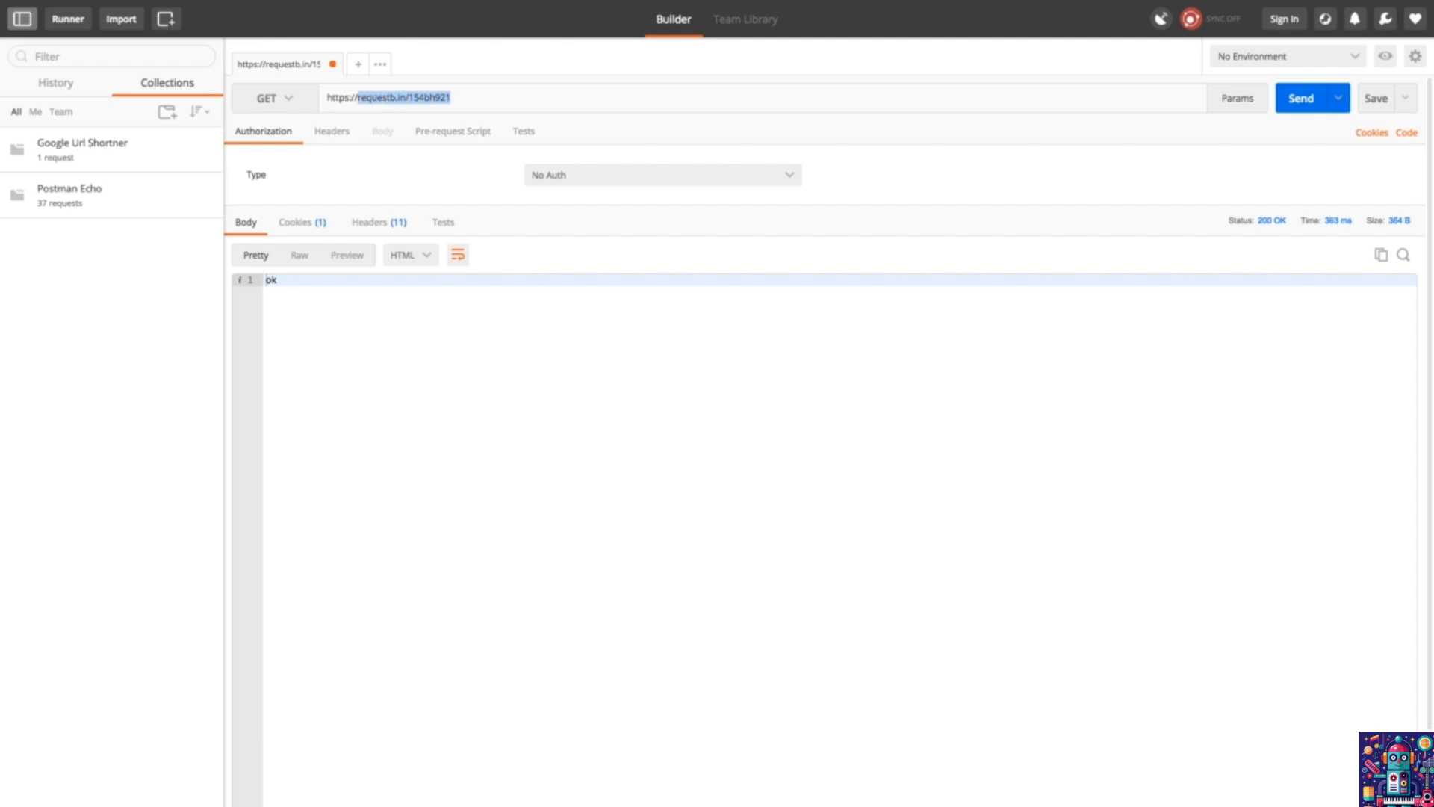
type("ou")
key("BackSpace")
key("BackSpace")
type("au")
key("BackSpace")
type("pi.e")
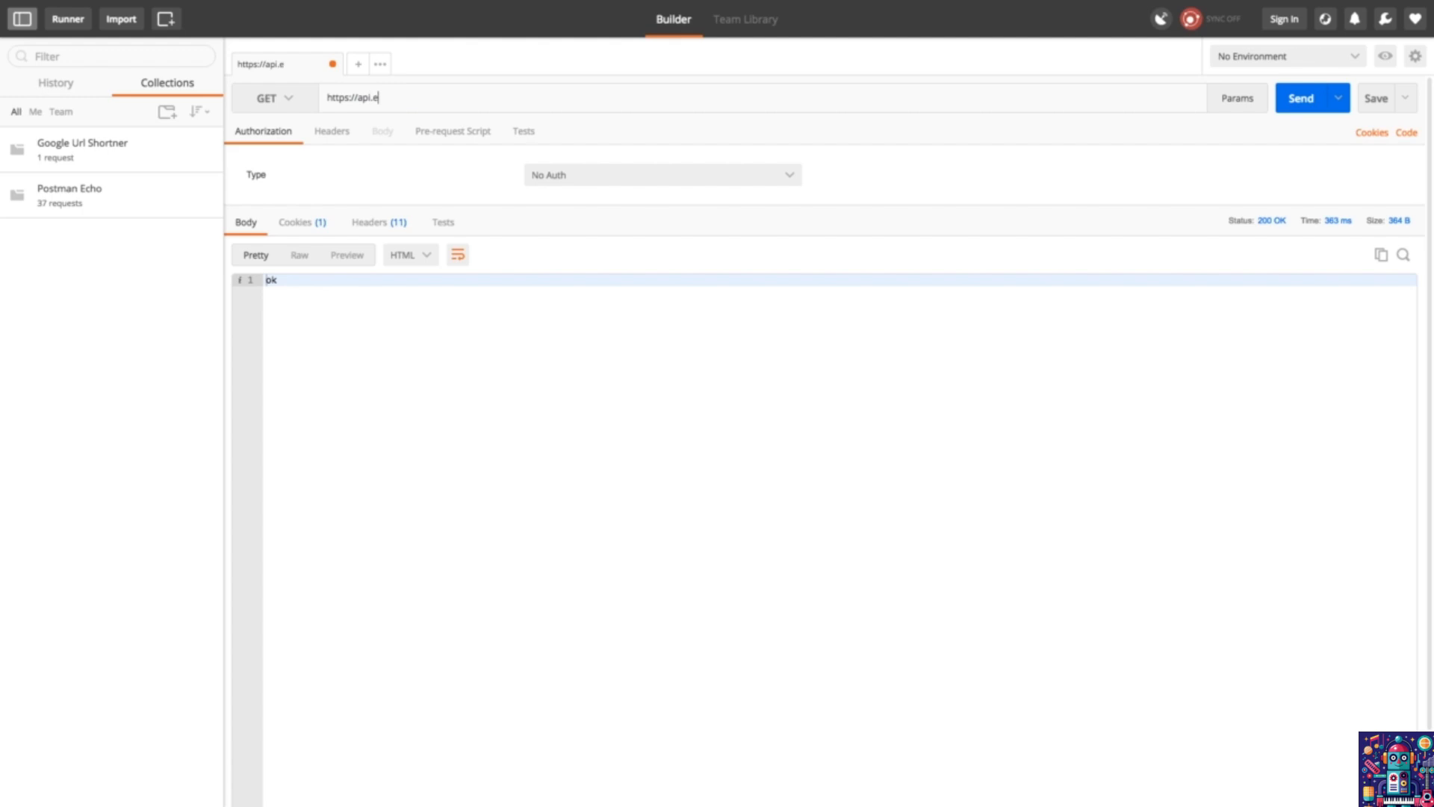
type("xample.com/users/5/contracts/2")
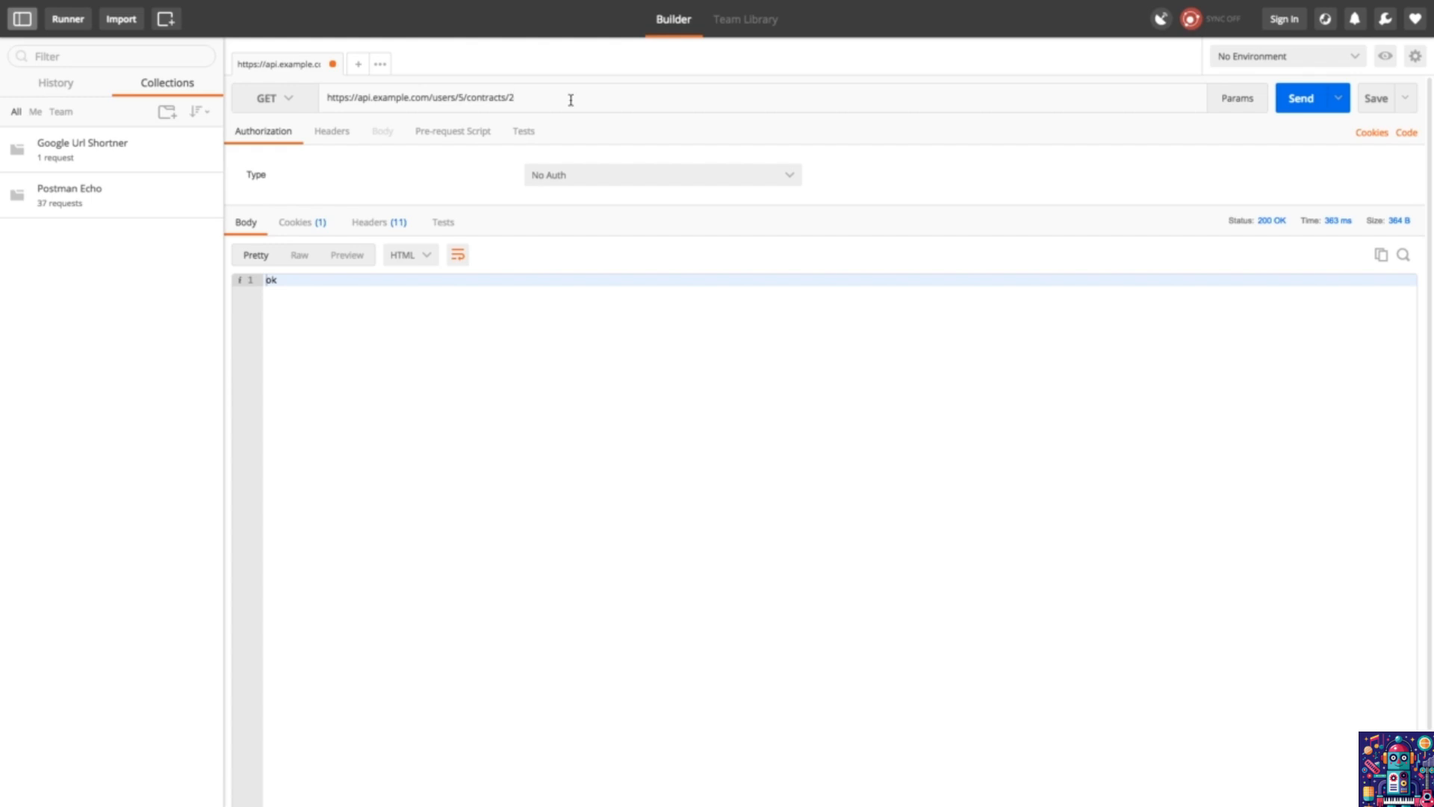
Replace the two IDs in the request URL with the path variables :userId and :contractId.
key("Left")
key("Left")
key("Left")
key("Left")
key("Left")
key("Left")
key("Left")
key("Left")
key("Left")
key("shift+Left")
type(":userid")
key("Right")
key("shift+Right")
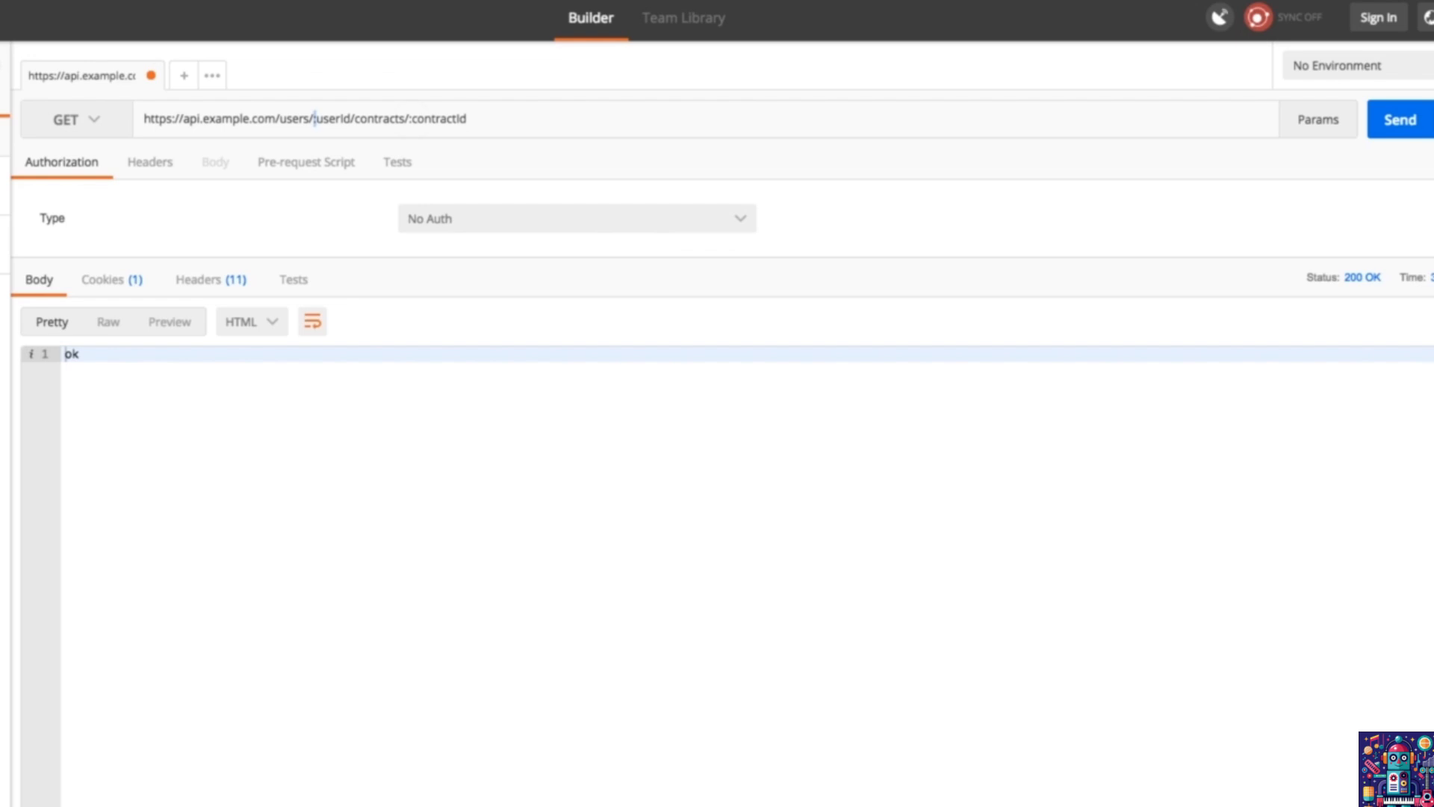
left_click(533, 99)
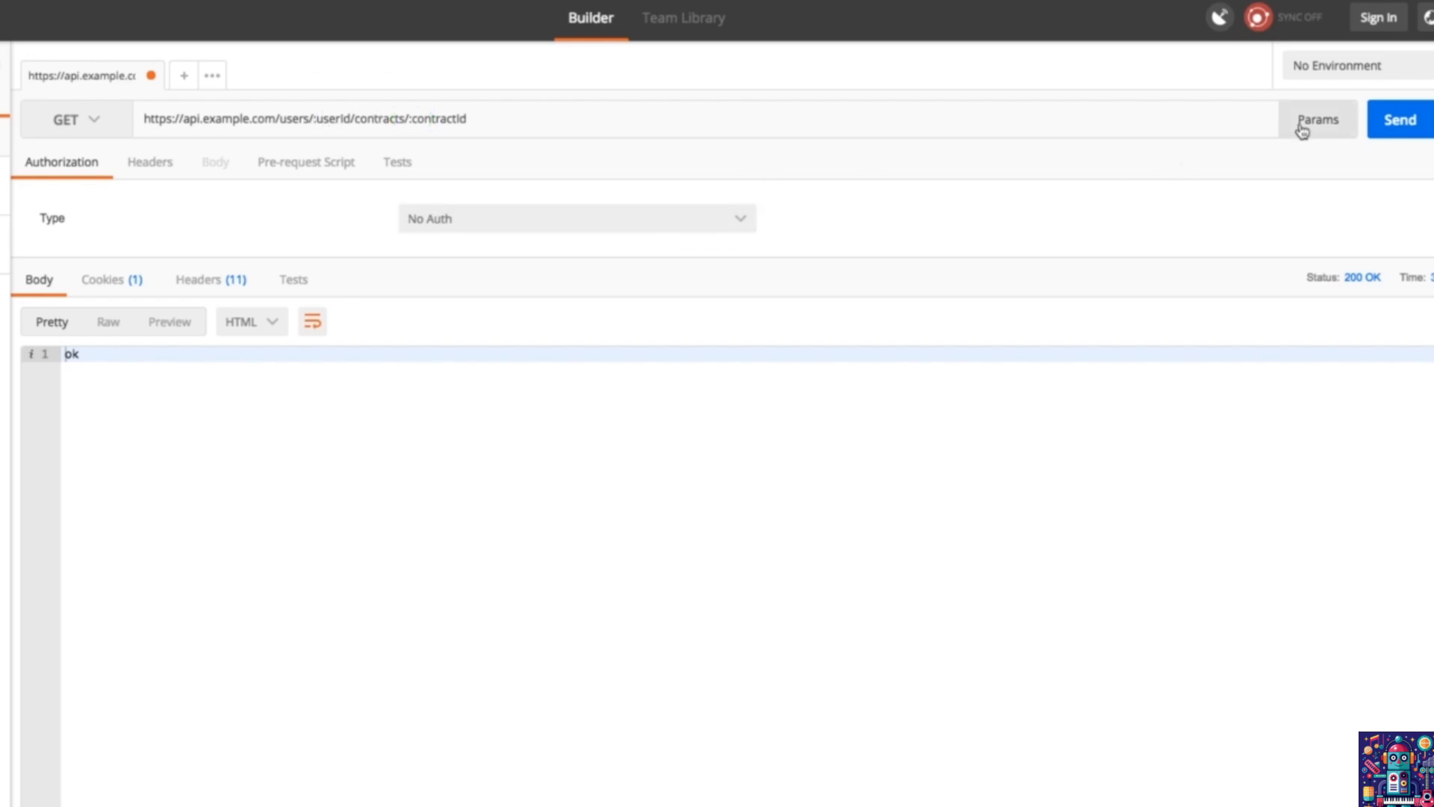
Show the URL parameters and set the path variables userId to 5 and contractId to 1.
left_click(1302, 127)
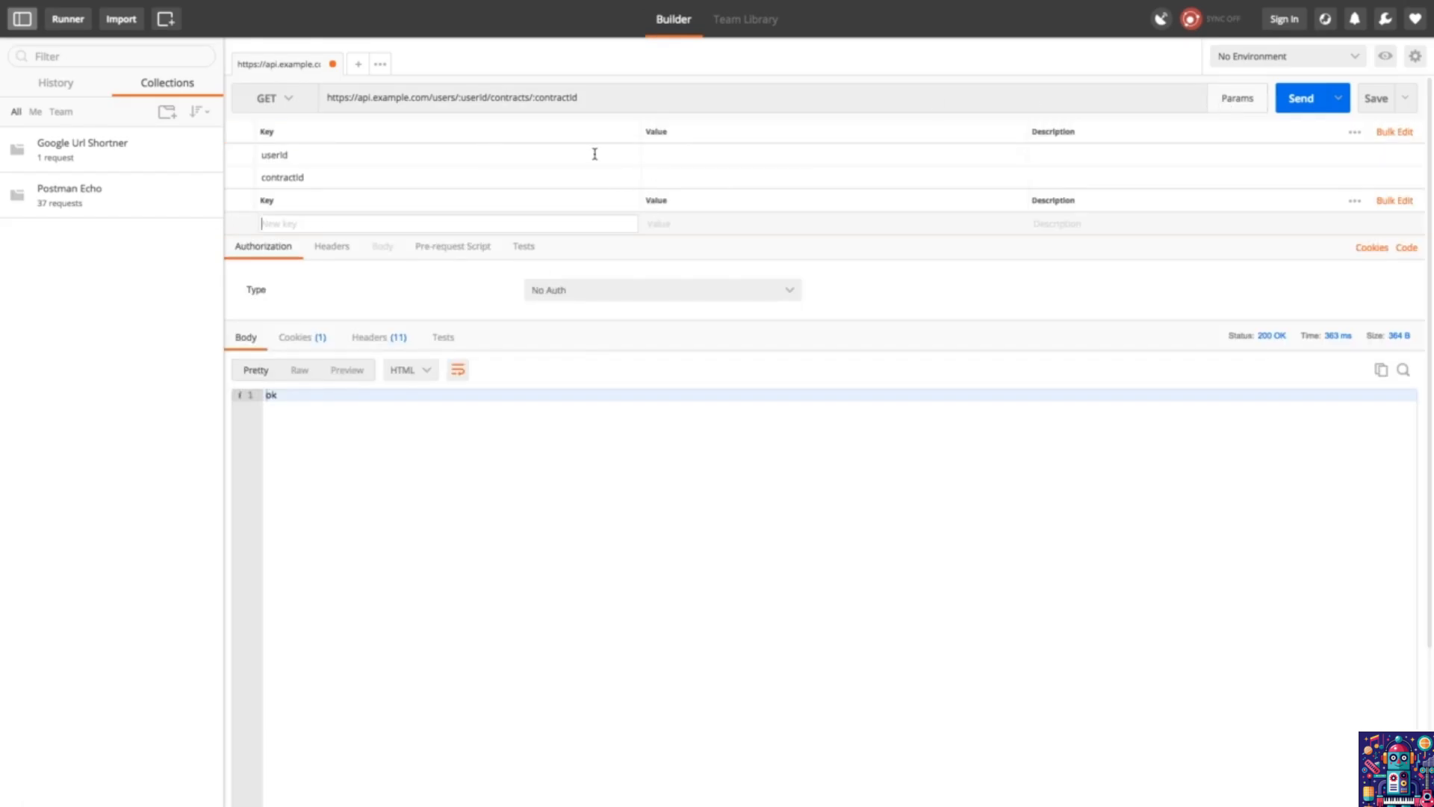
left_click(668, 150)
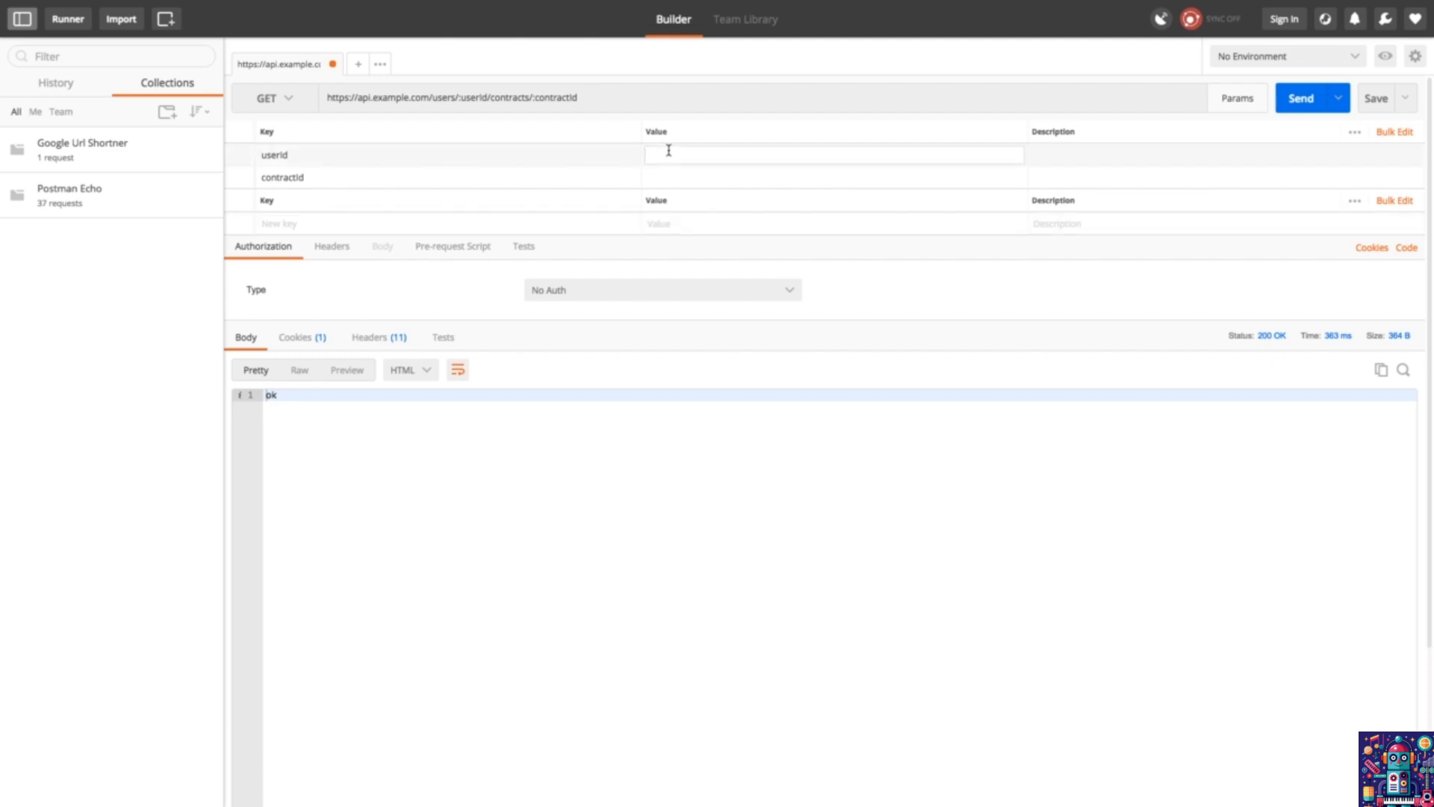
type("5")
key("Tab")
left_click(652, 174)
type("1")
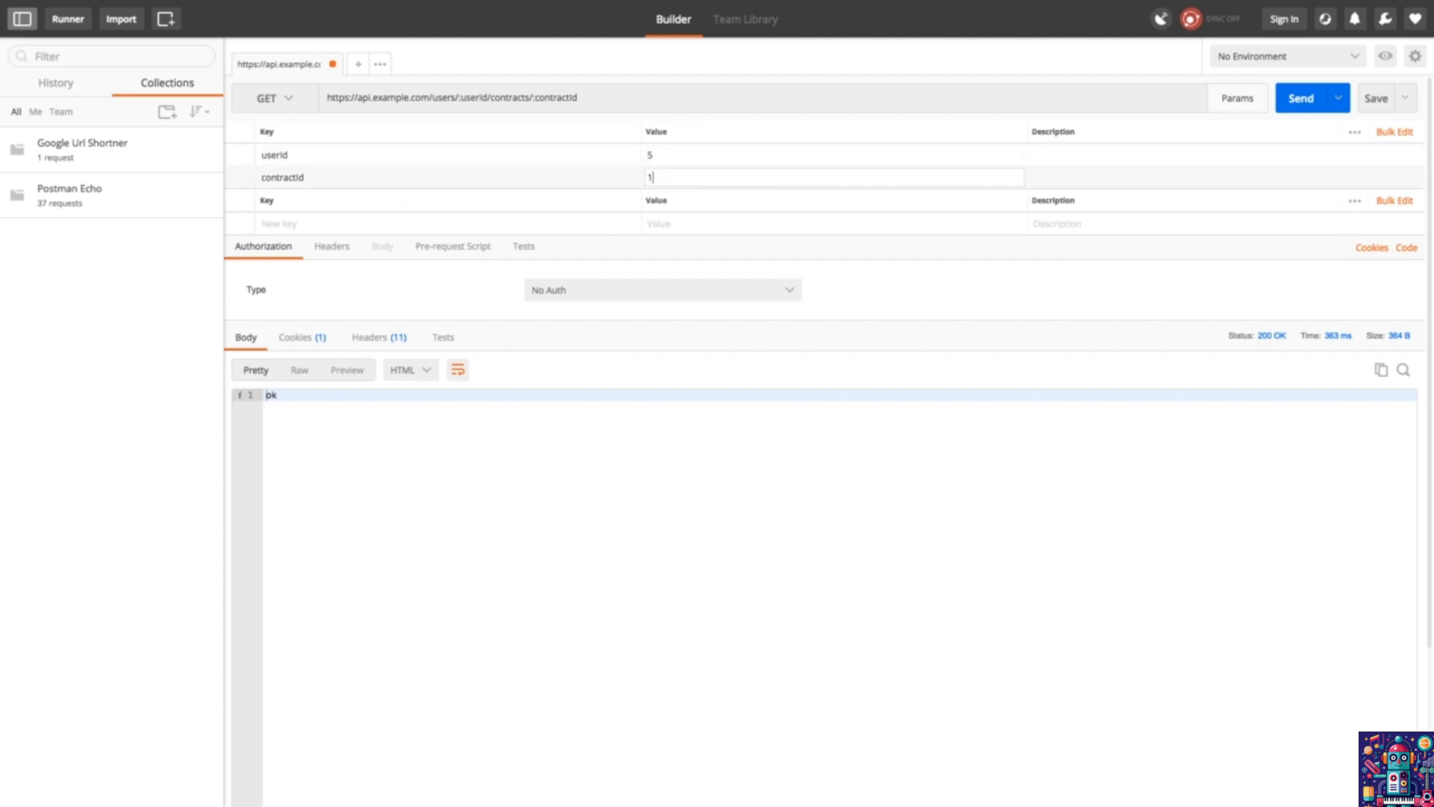
left_click(759, 123)
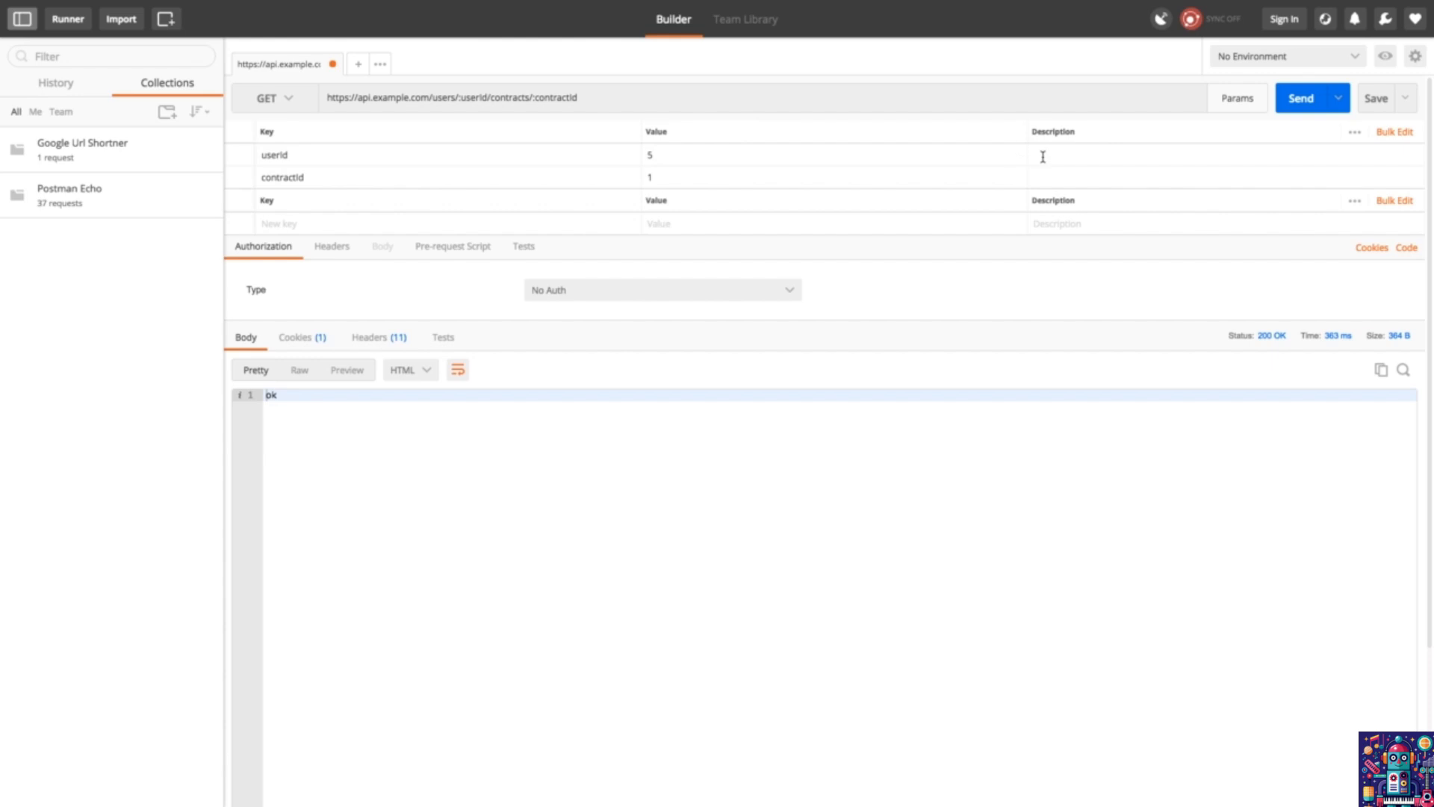
Look over the userId value and the request URL, and hide the URL parameters.
double_click(968, 156)
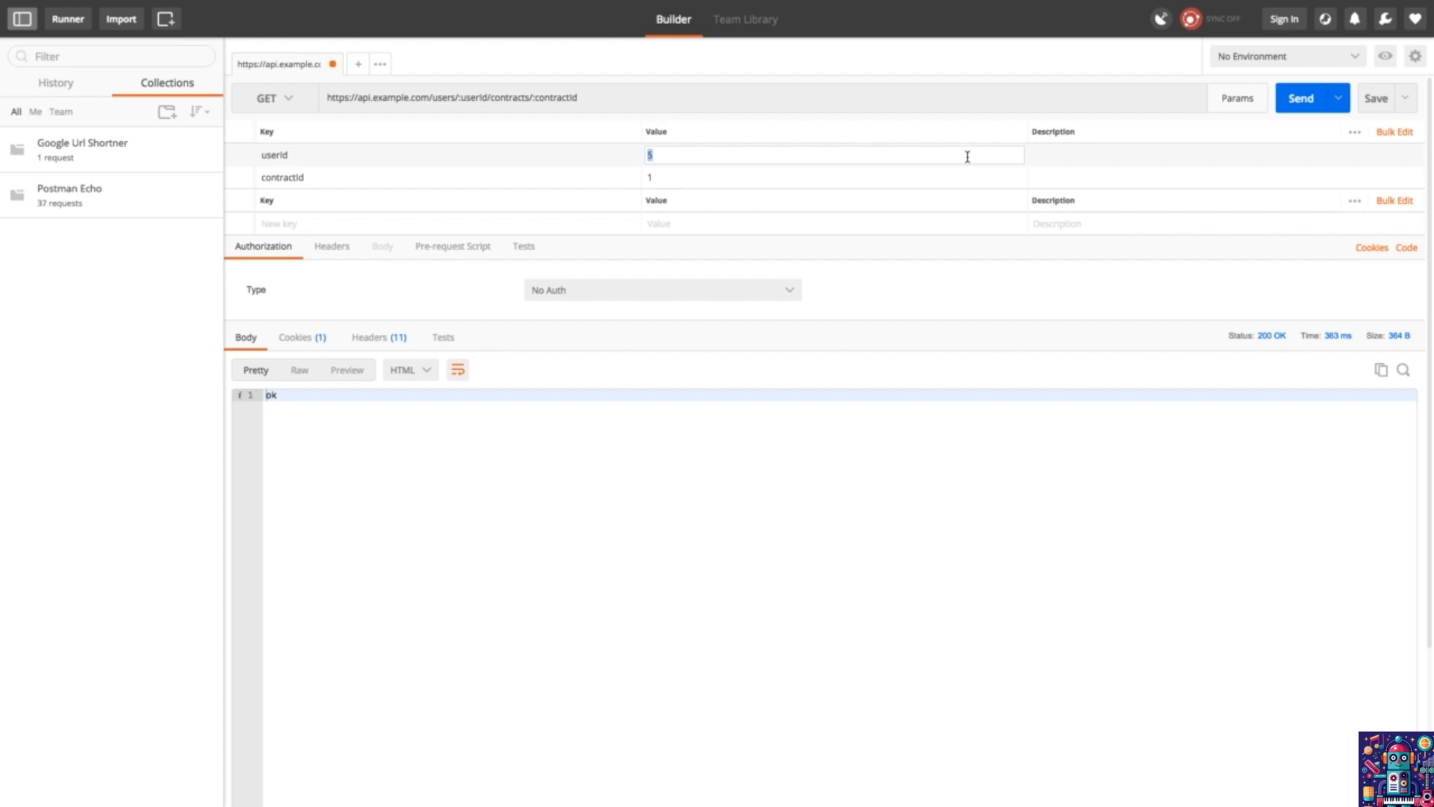
left_click(956, 285)
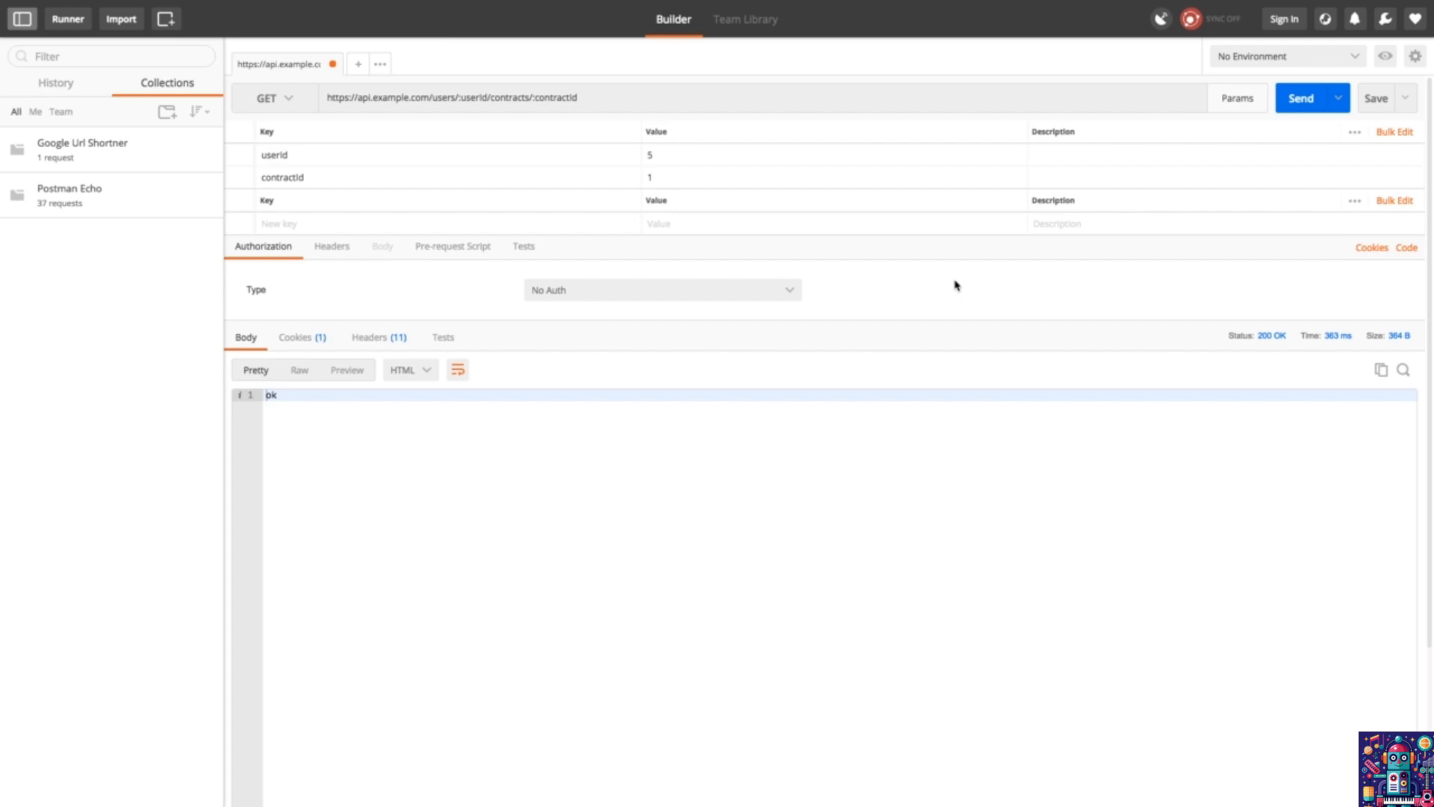
left_click(790, 99)
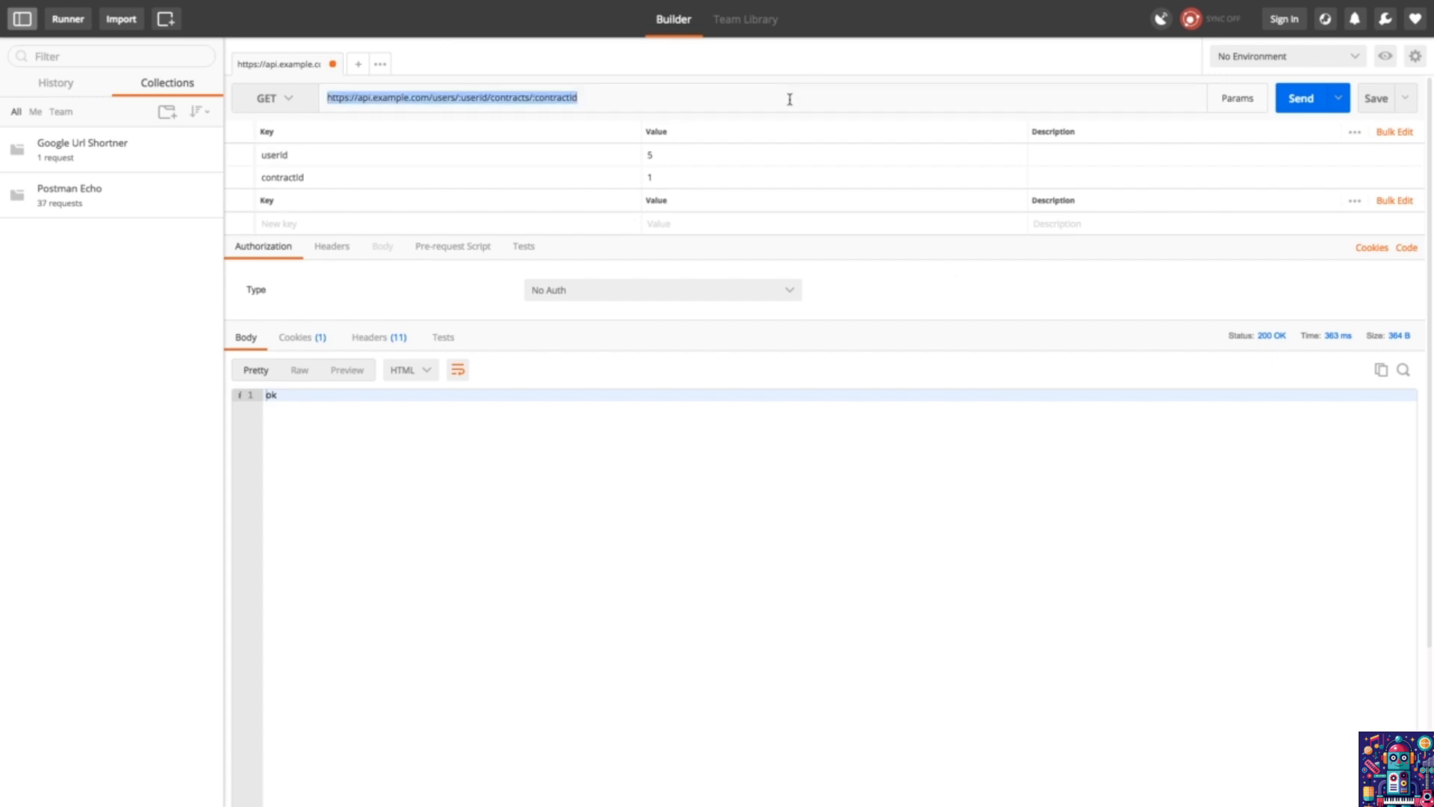
left_click(688, 641)
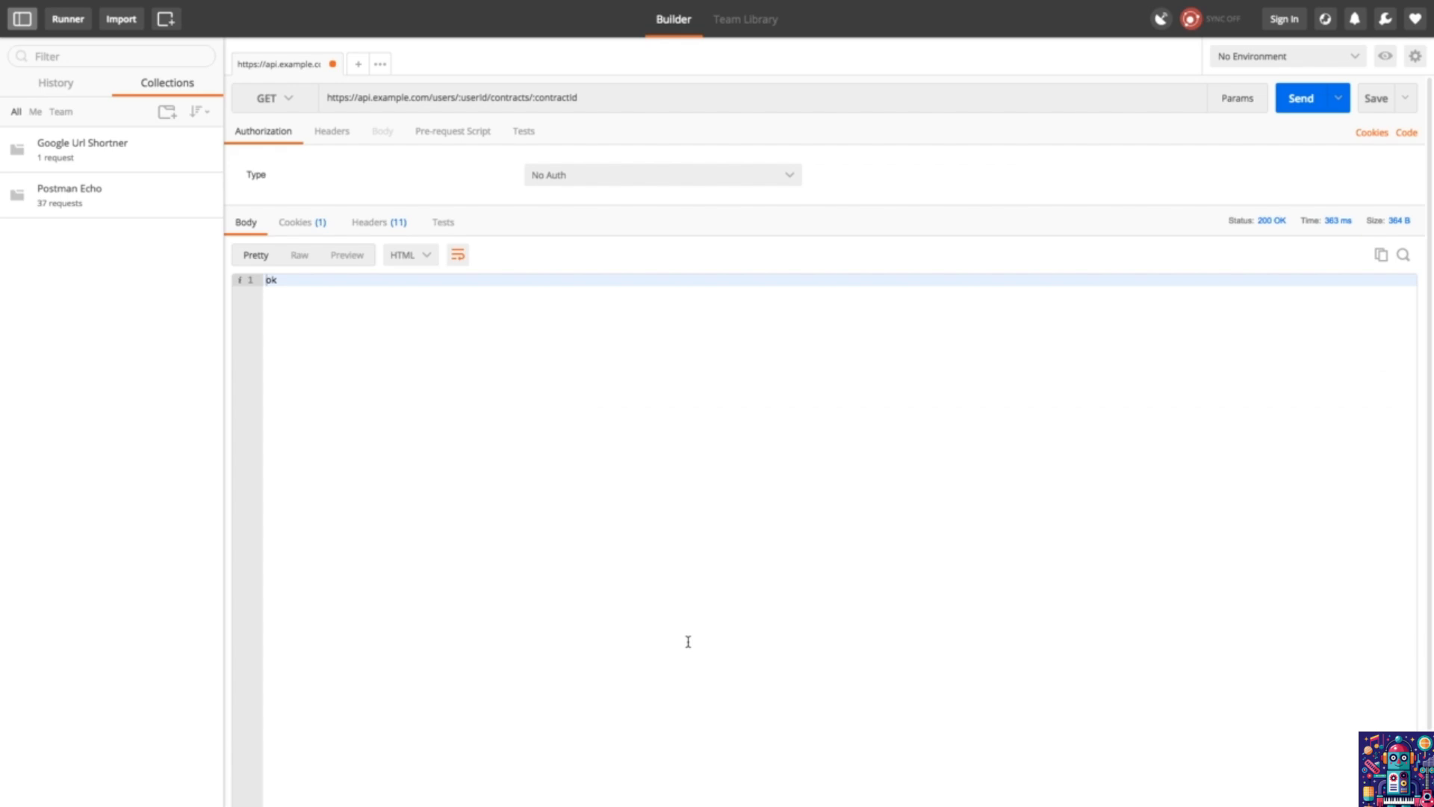
Show the request headers and browse the header names suggested for the letter a.
left_click(334, 136)
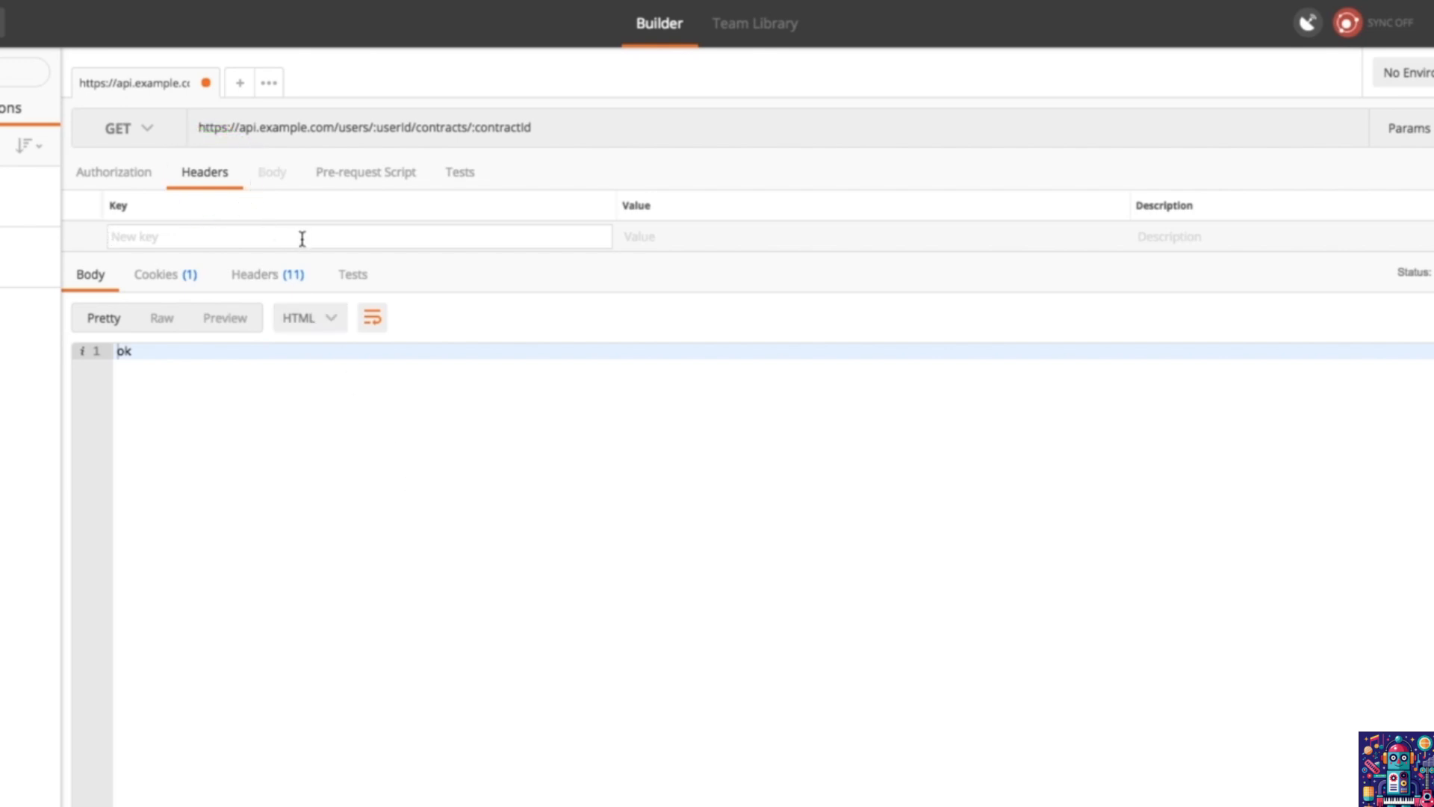
left_click(450, 237)
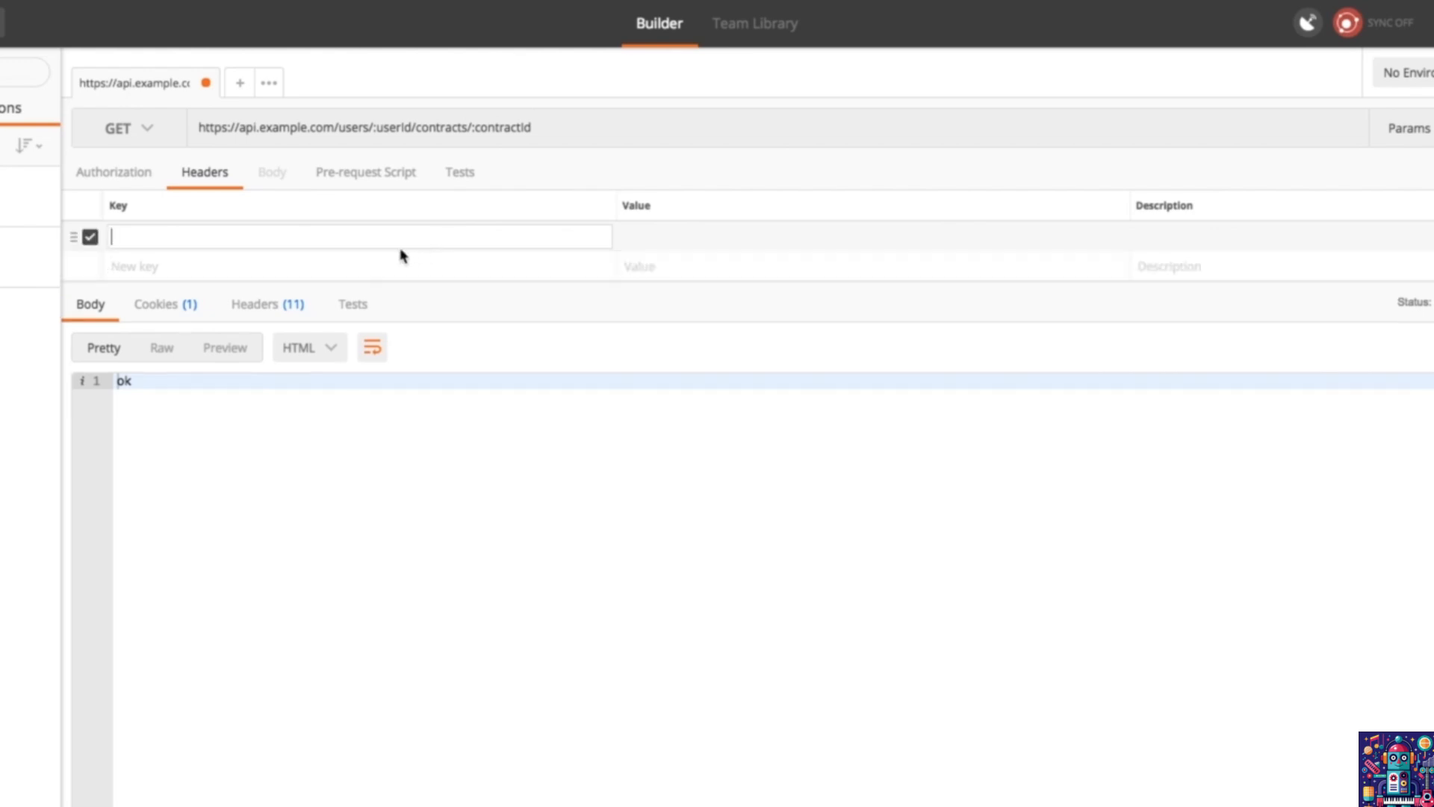
type("a")
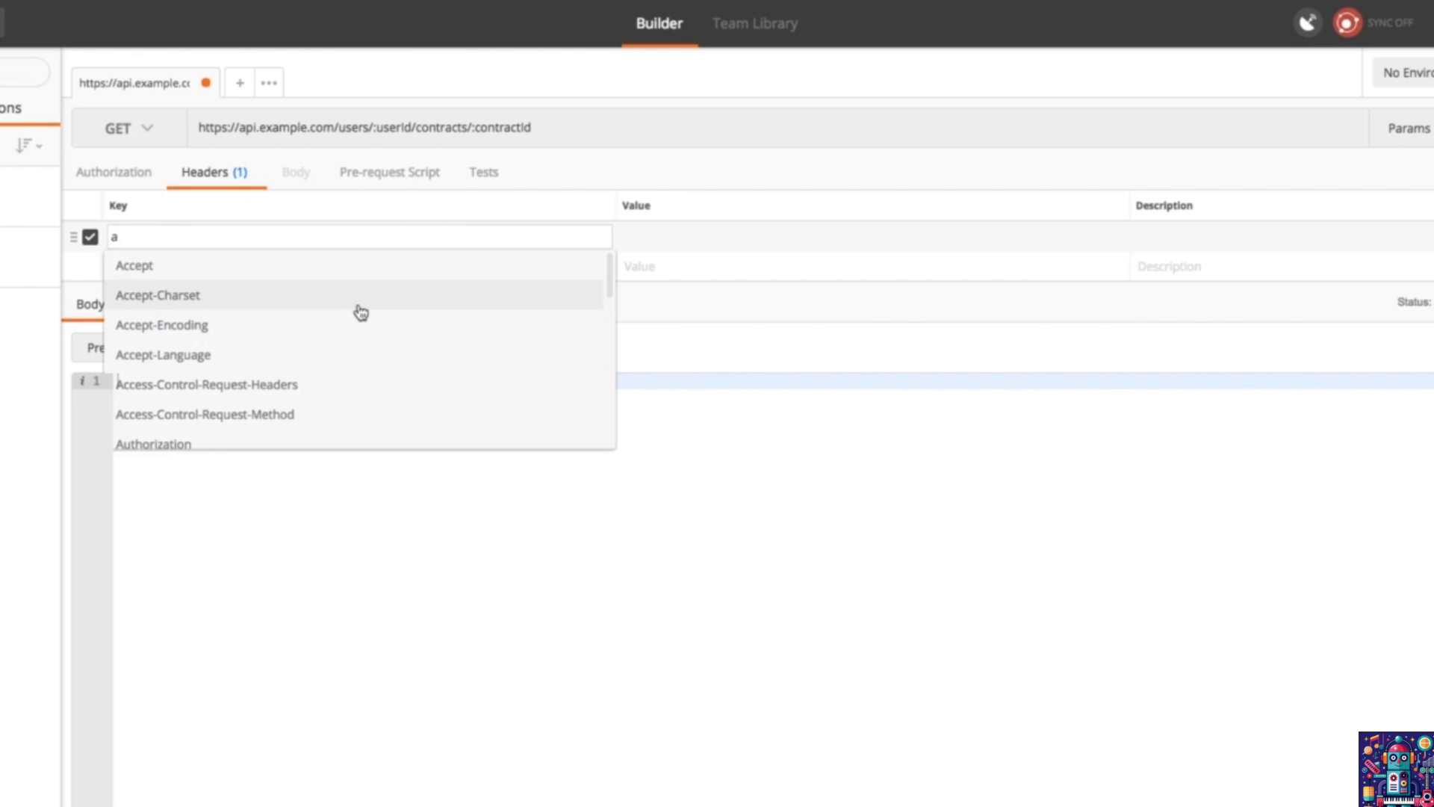
scroll(361, 312, "down", 5)
scroll(361, 312, "up", 5)
scroll(361, 312, "down", 1)
Add the suggested request header X-Do-Not-Track with the value 1.
double_click(298, 235)
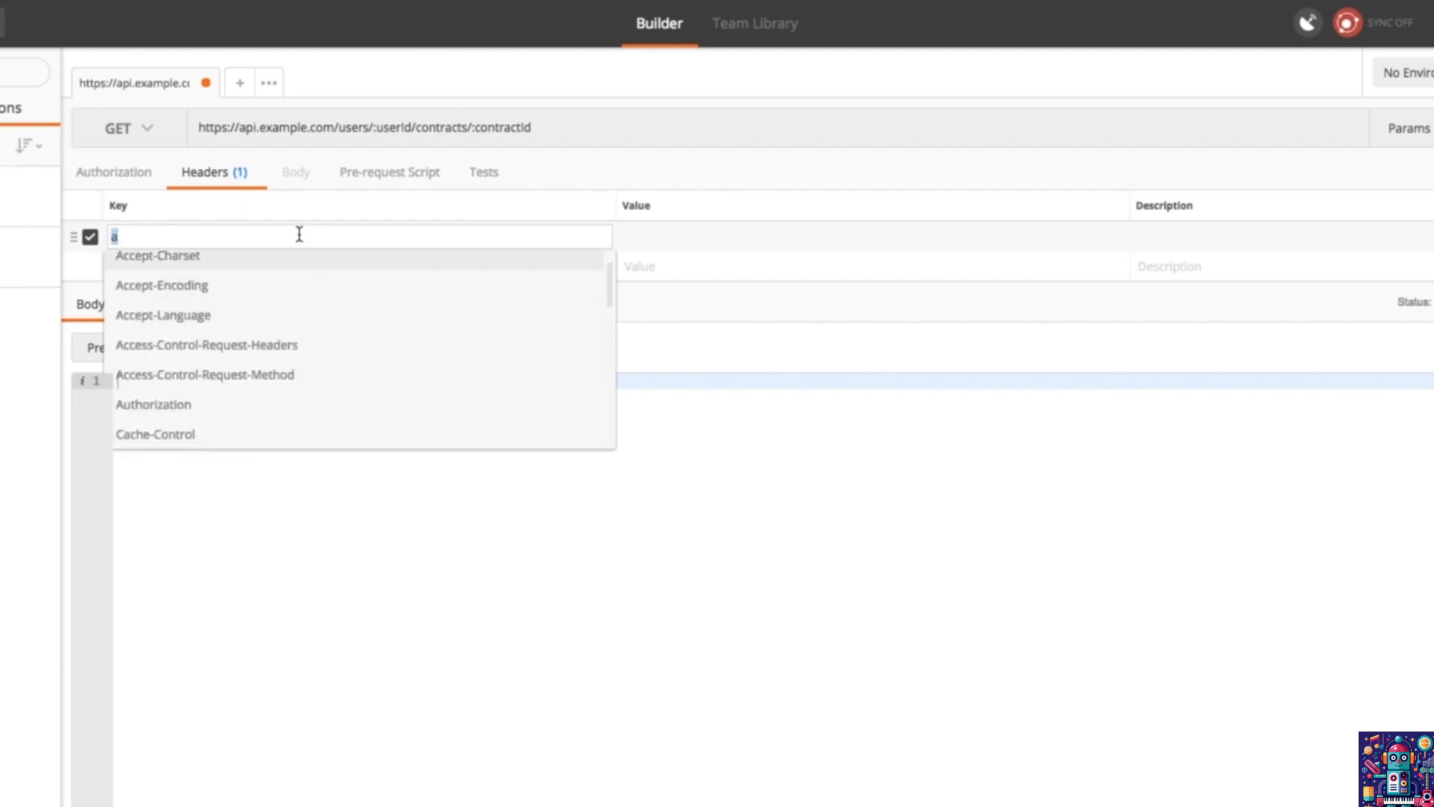
type("x")
scroll(179, 384, "down", 1)
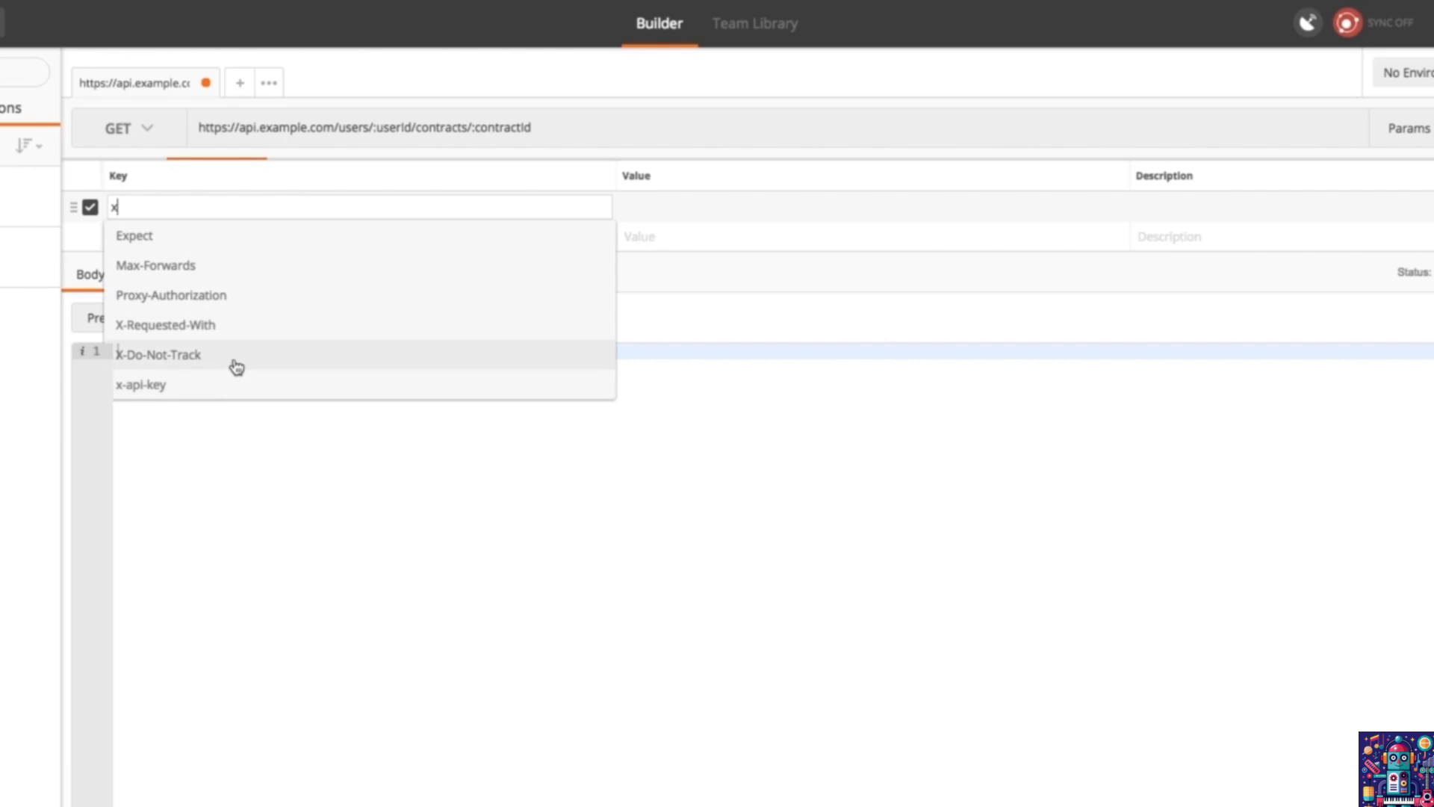
left_click(231, 354)
left_click(628, 209)
type("1")
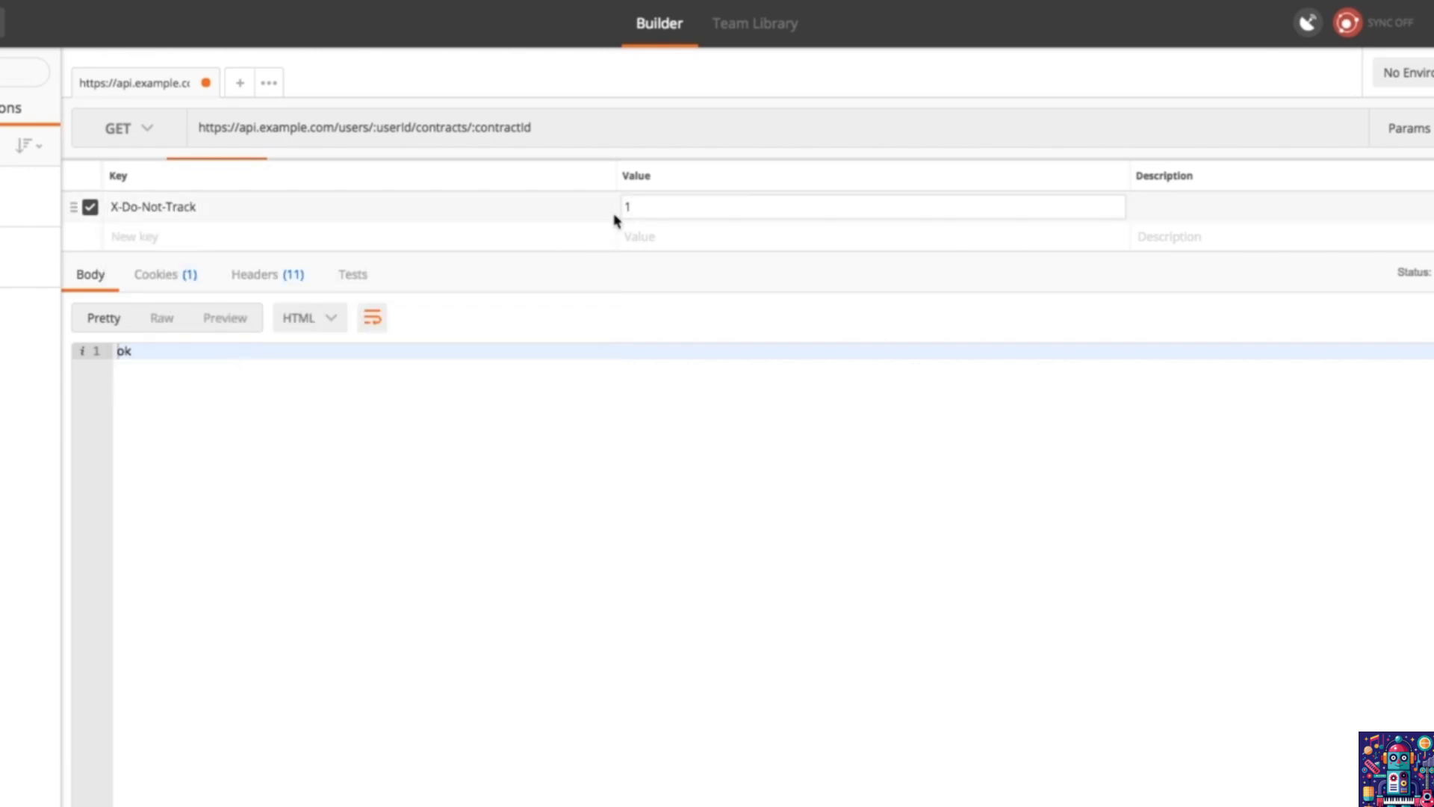
scroll(534, 229, "up", 1)
left_click(493, 213)
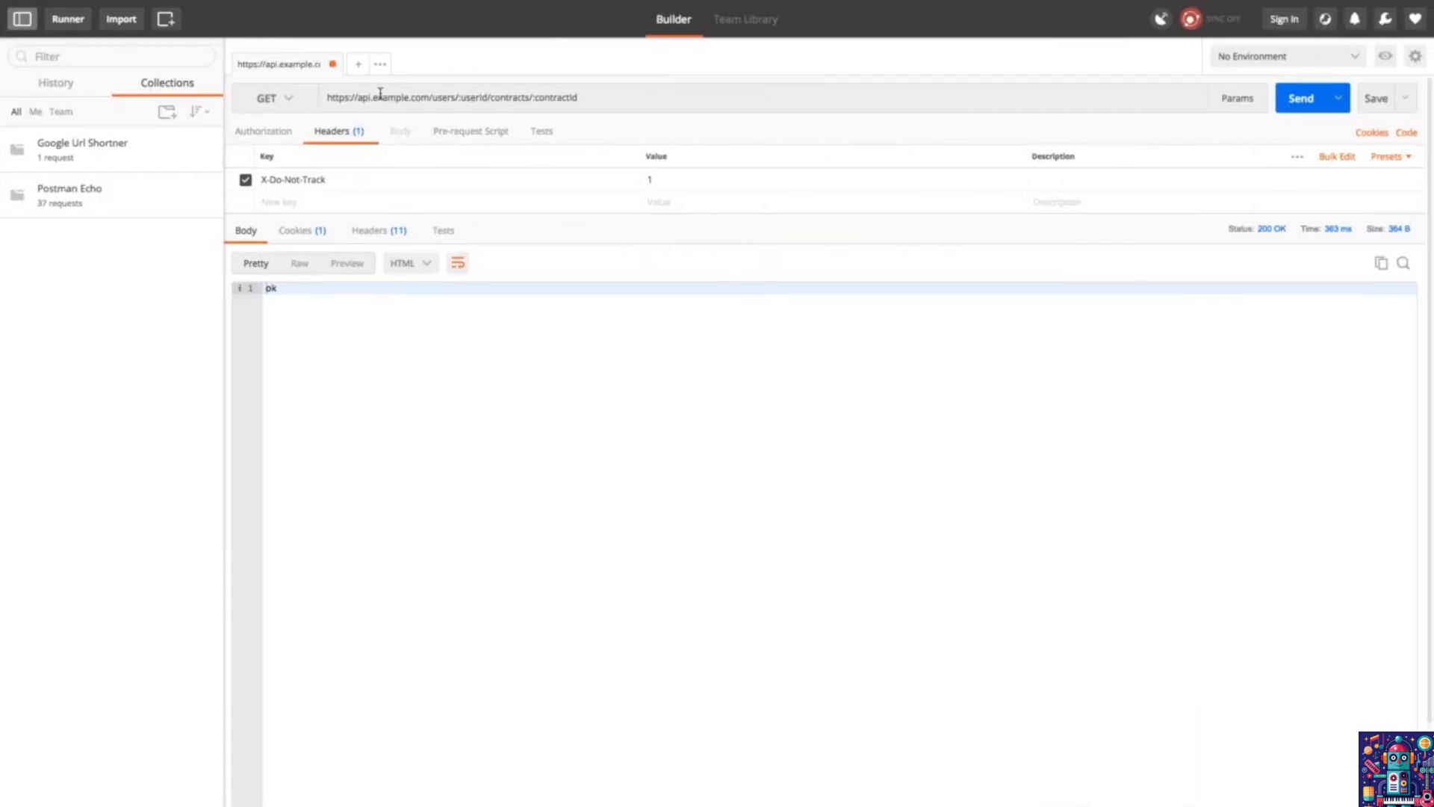
triple_click(378, 95)
type("https://requestb.in/154bh921")
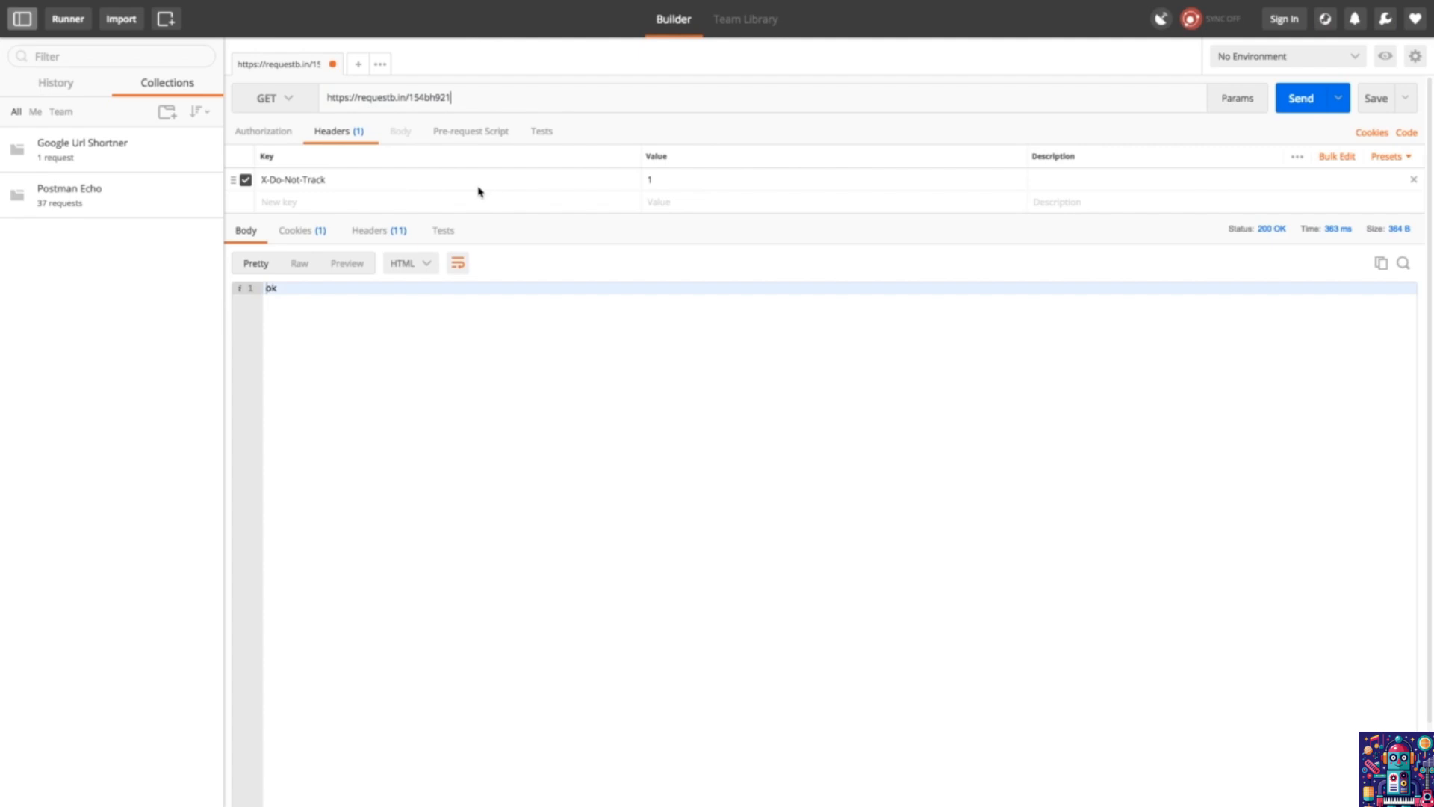
left_click(1304, 97)
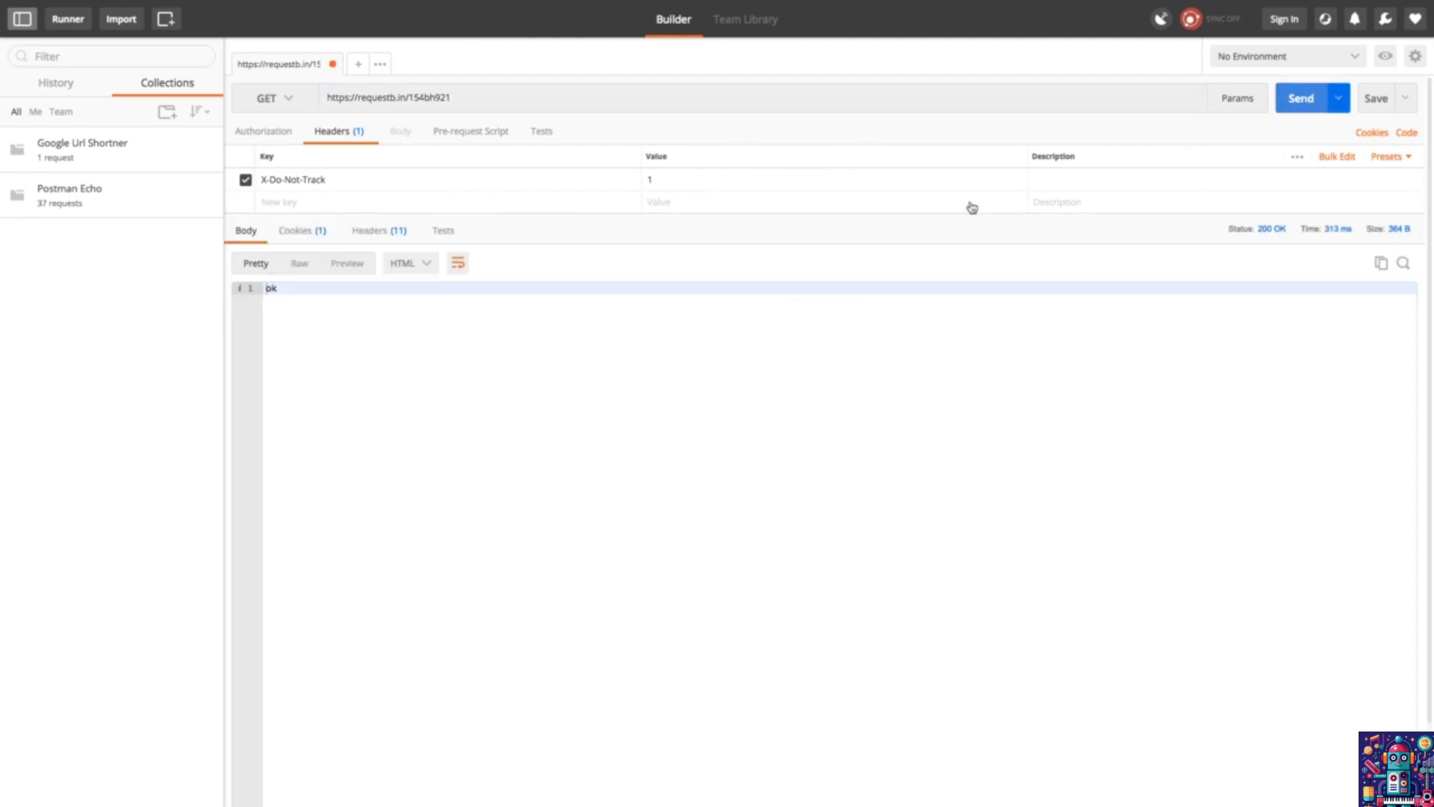
Reload the RequestBin page in the browser and examine the X-Do-Not-Track header of the newest request.
key("super+Tab")
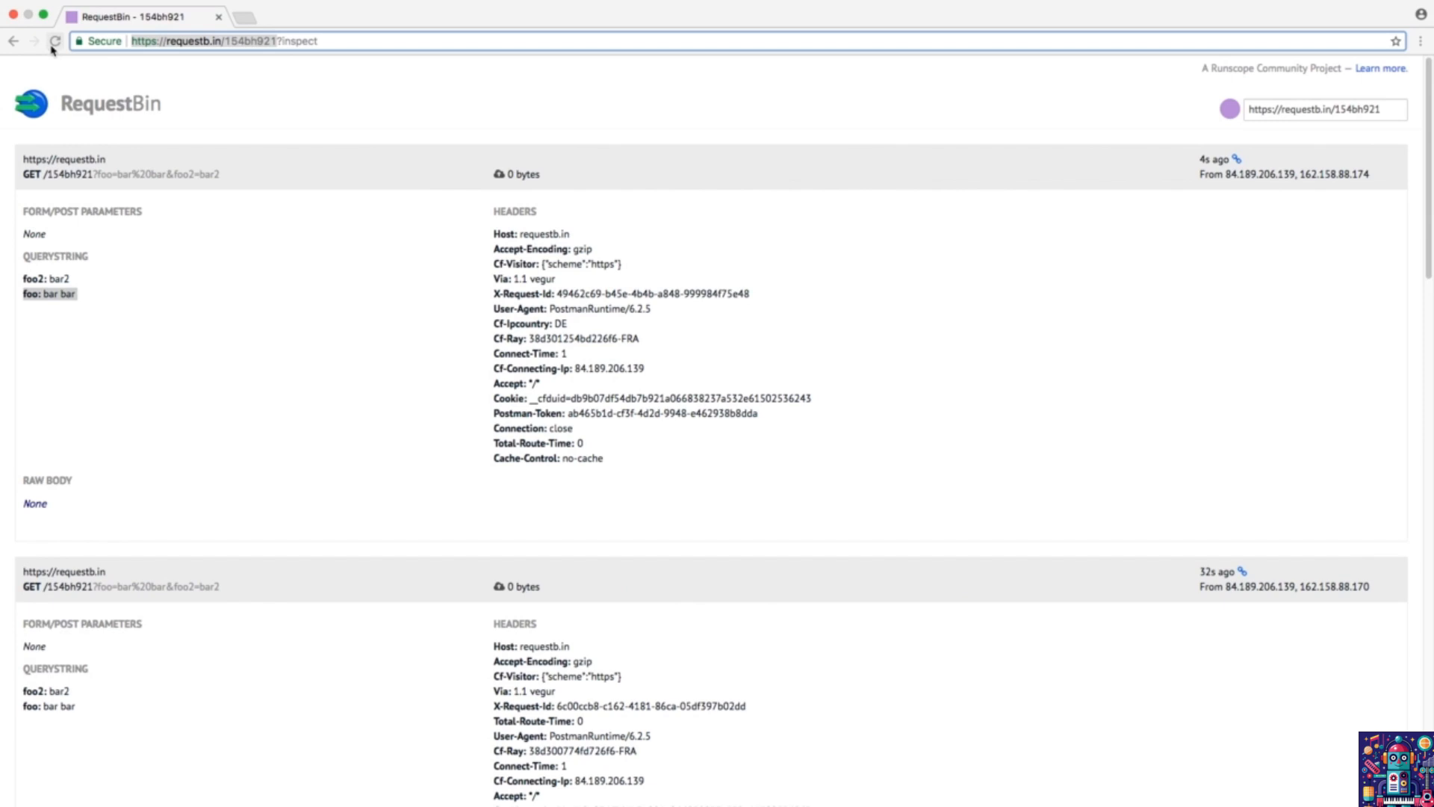
left_click(53, 43)
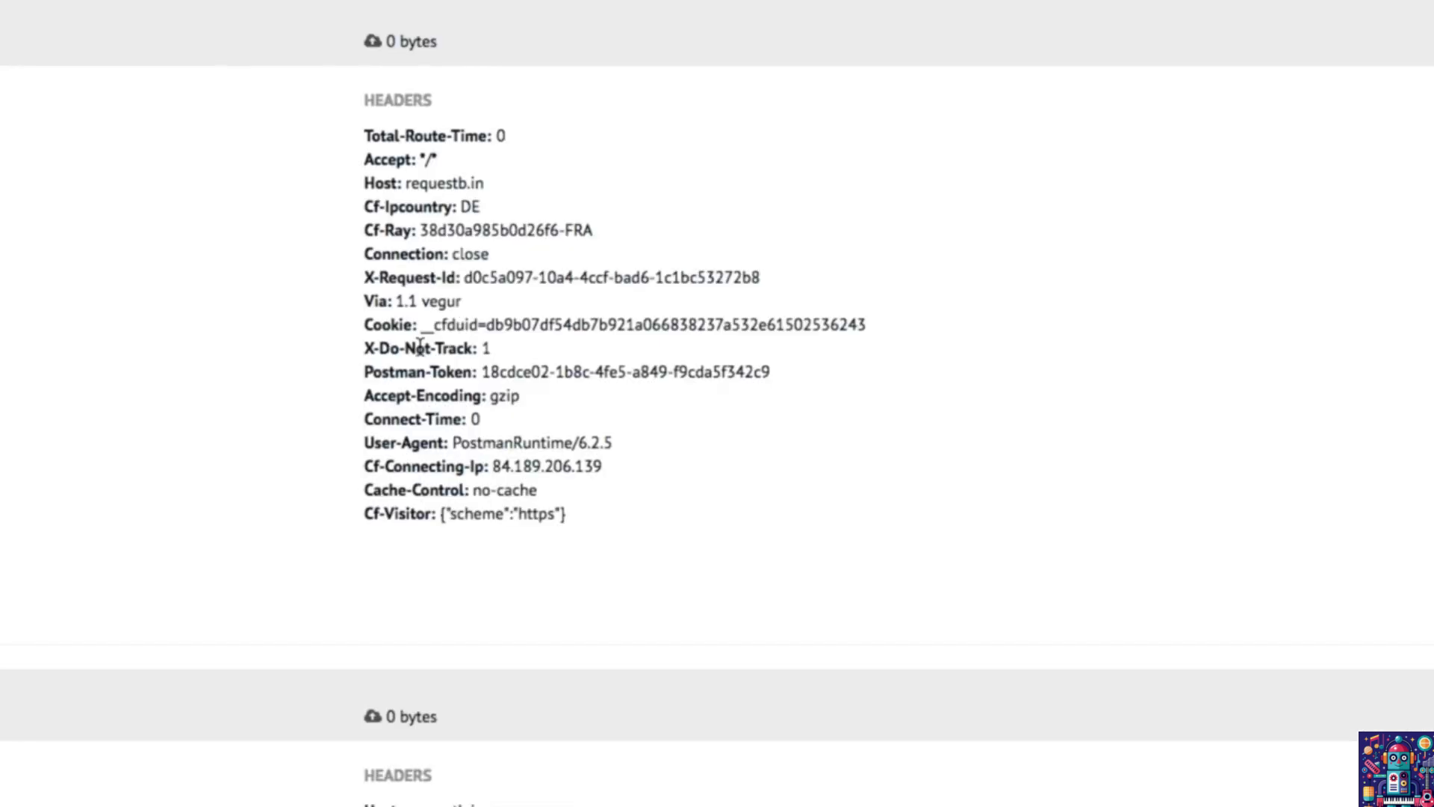
triple_click(529, 368)
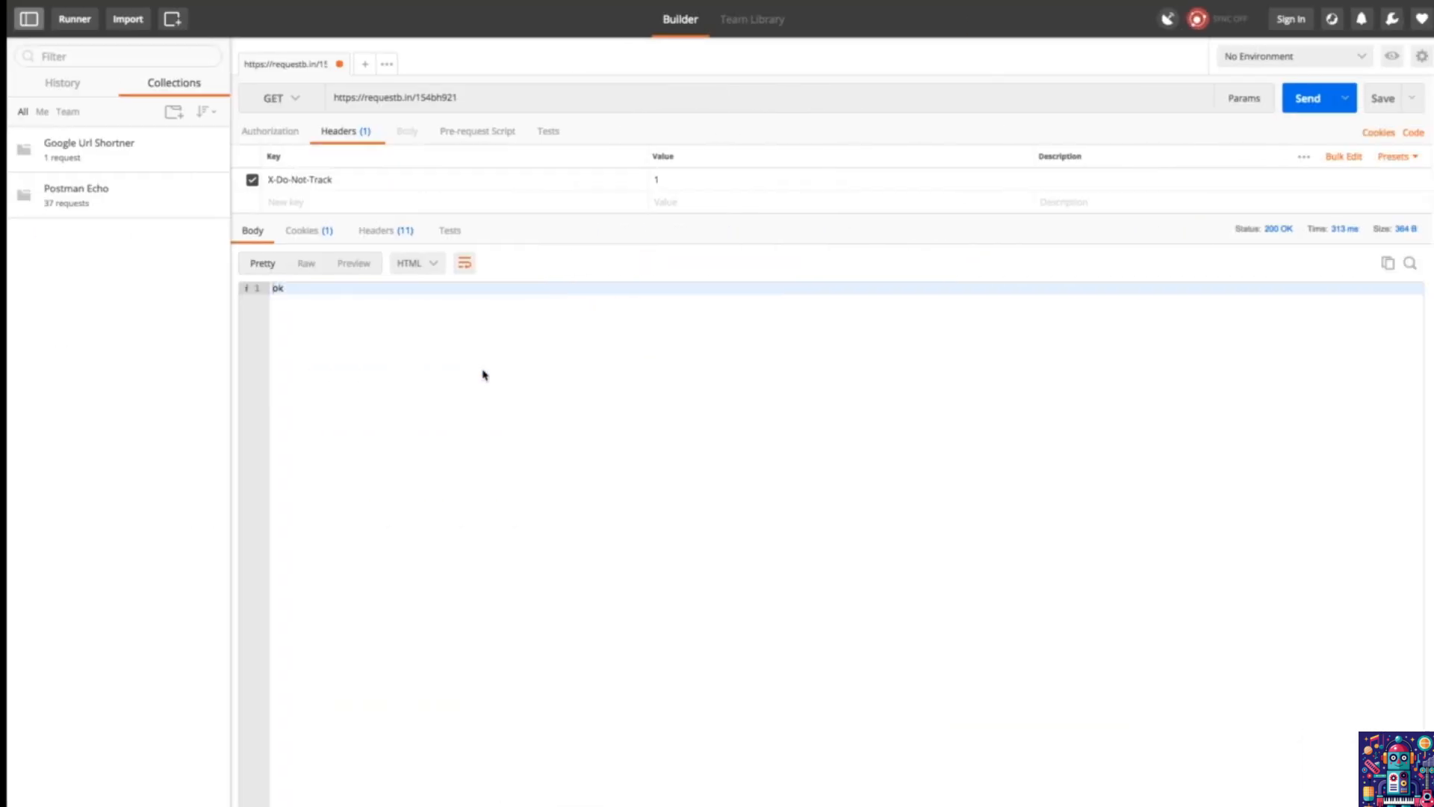
Return to Postman and set the X-Do-Not-Track header's value to 2.
left_click(362, 202)
left_click(661, 180)
key("BackSpace")
type("2")
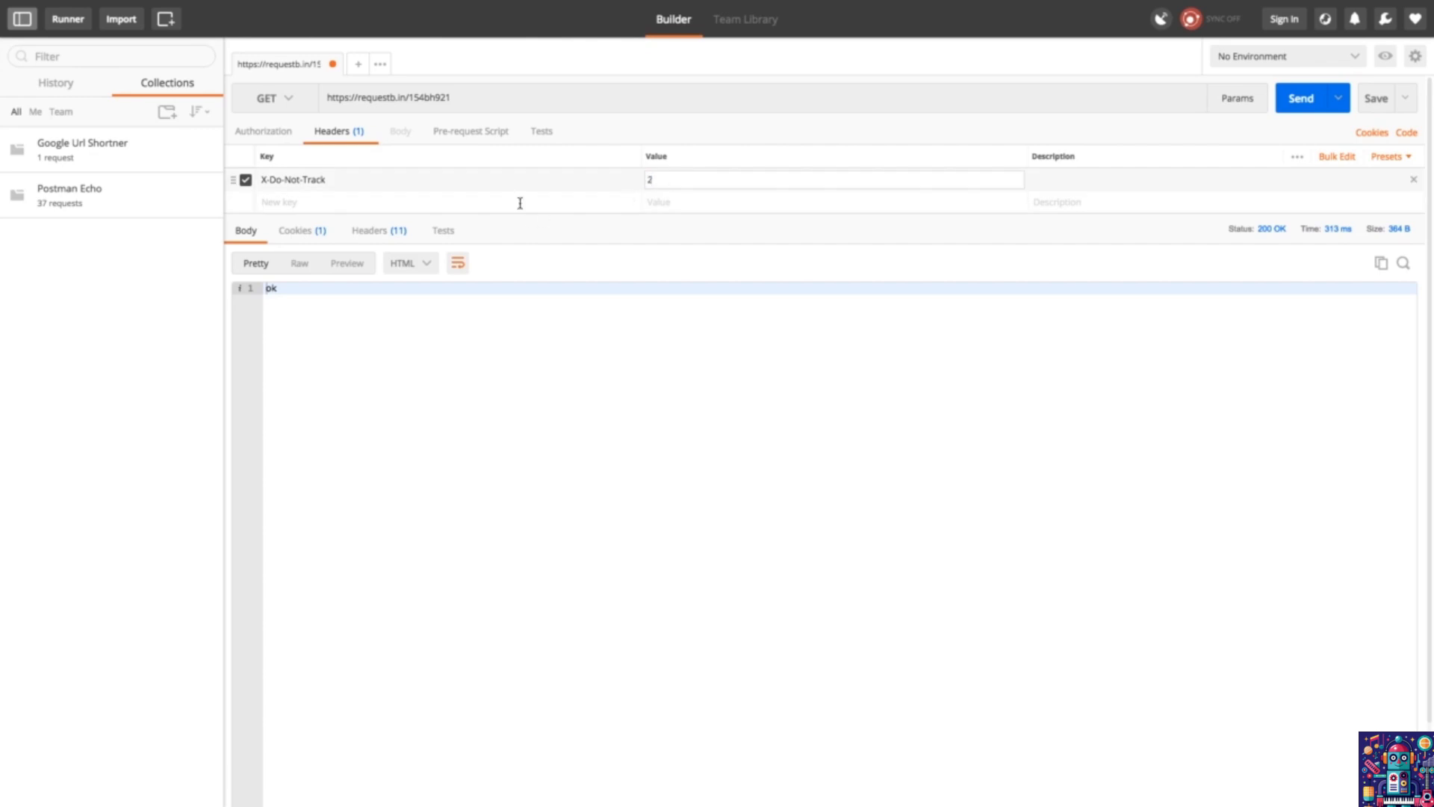
Add a second request header MY-Own-Header with the value foo and send the request.
left_click(520, 203)
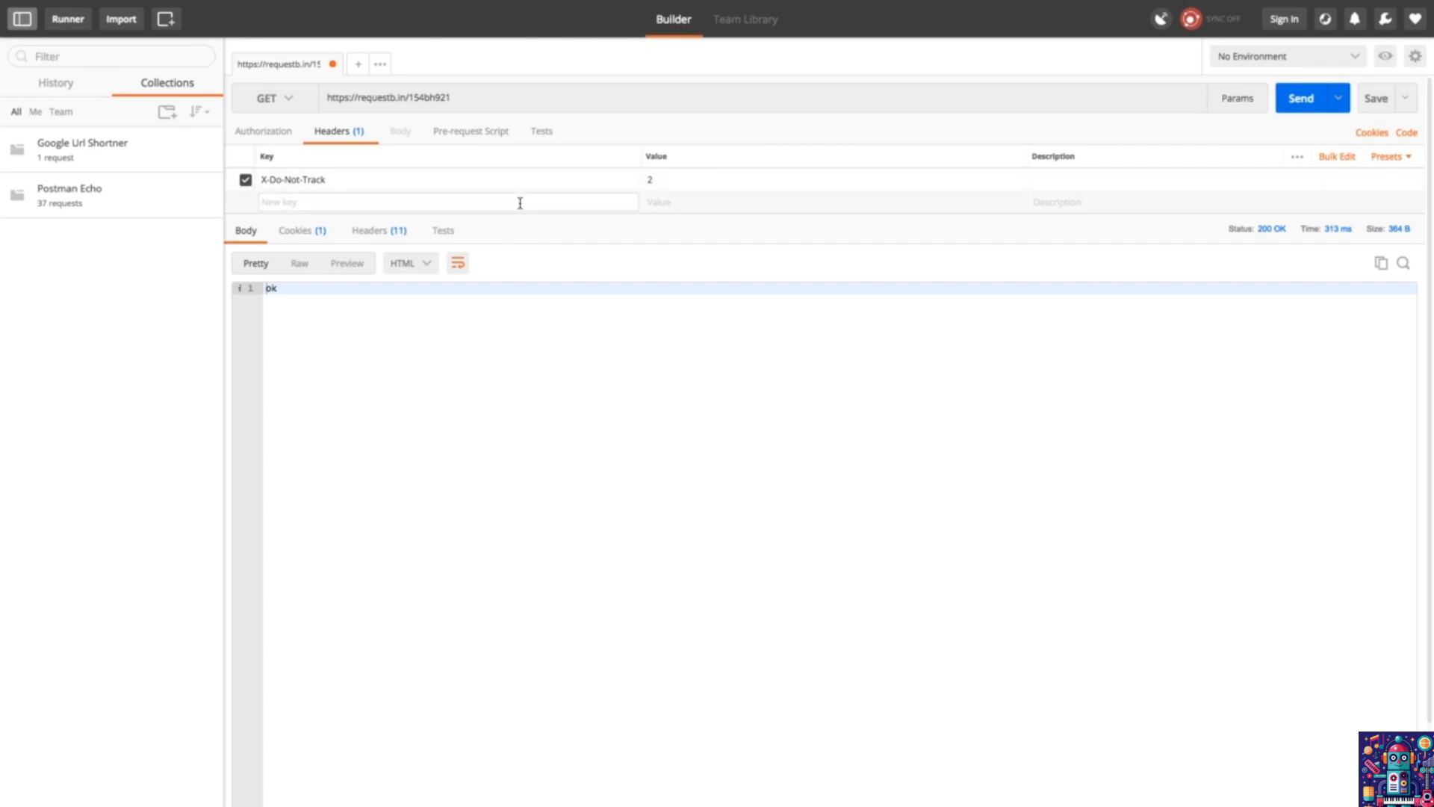
type("X")
key("BackSpace")
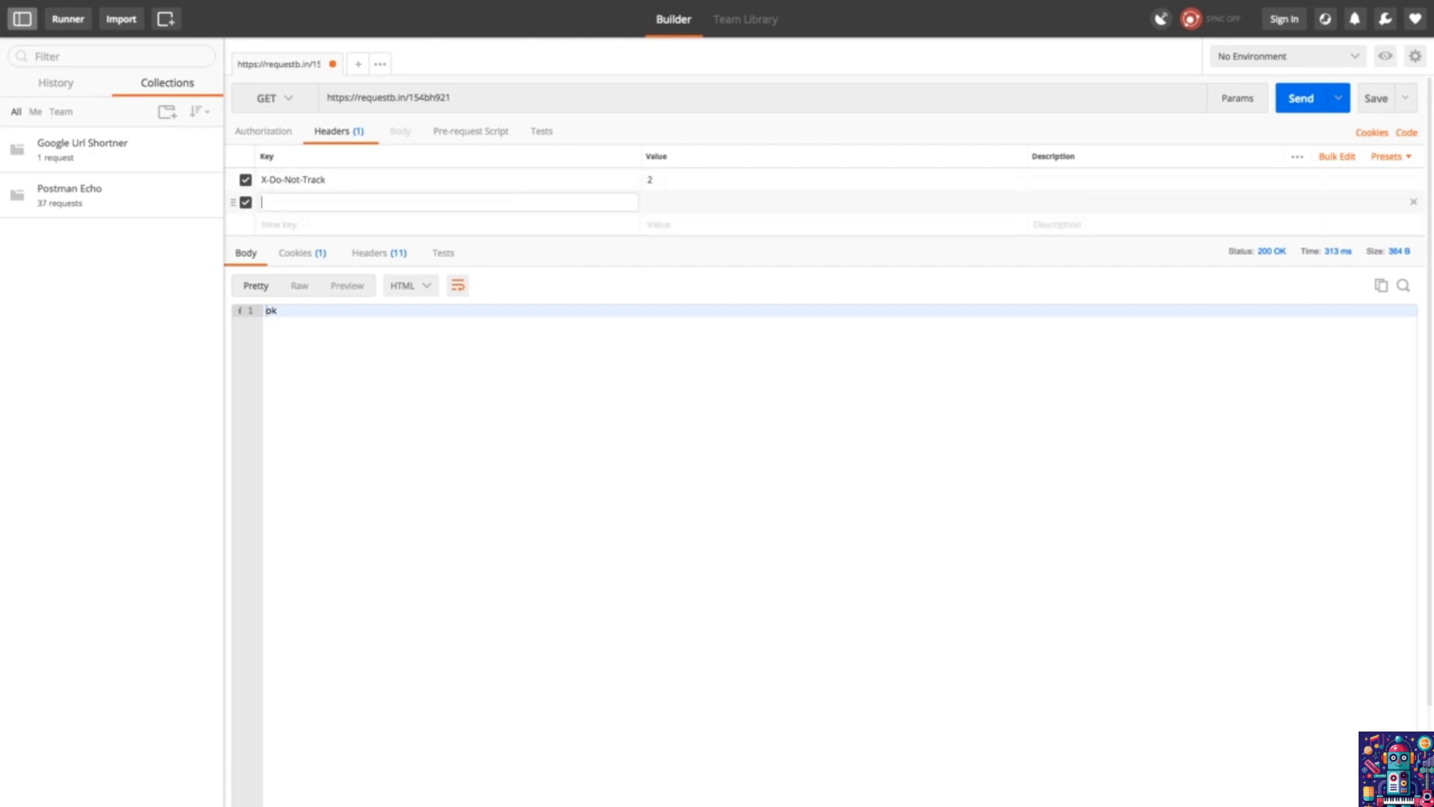
type("MY_O")
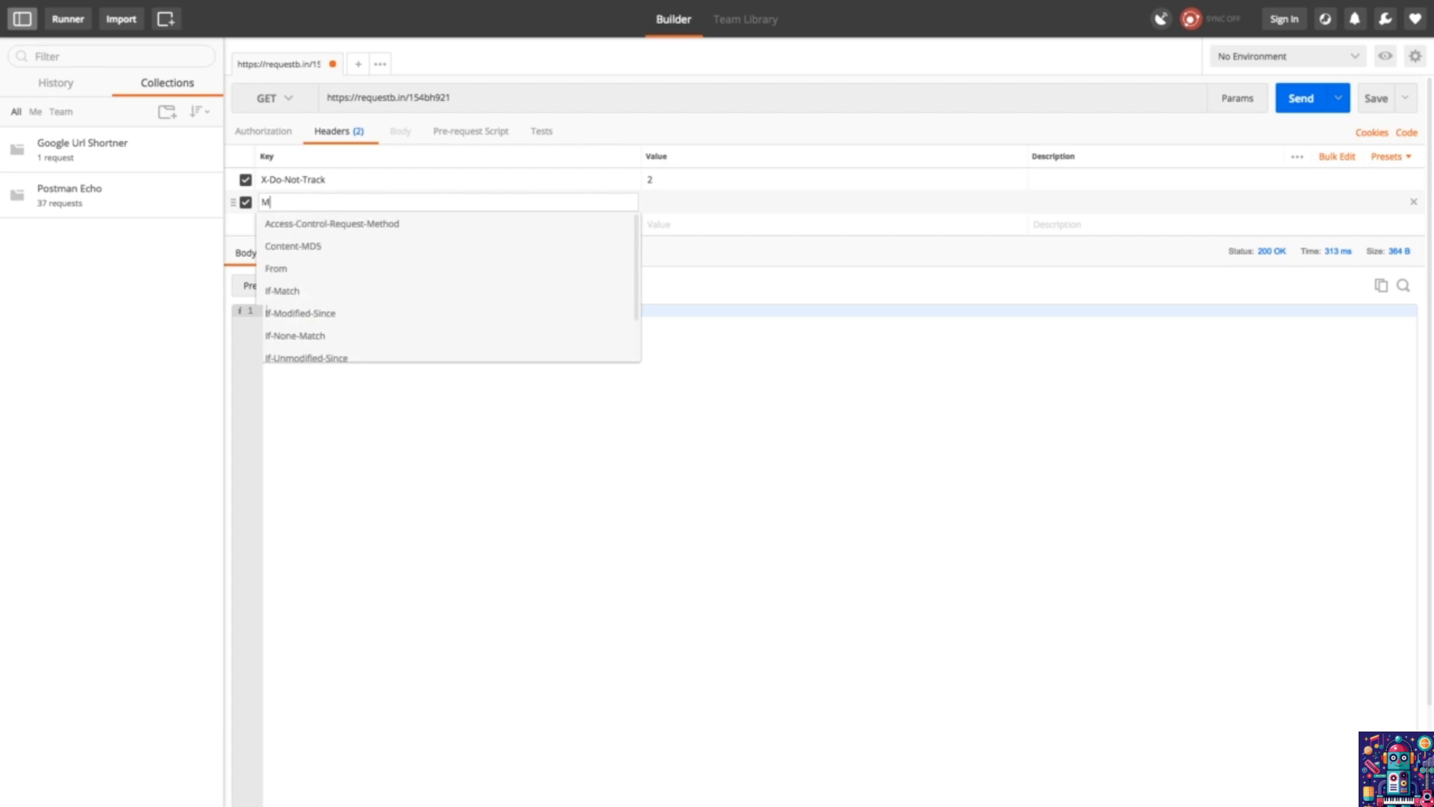
key("BackSpace")
key("BackSpace")
type("-Own-Header")
key("Tab")
type("foo")
key("Tab")
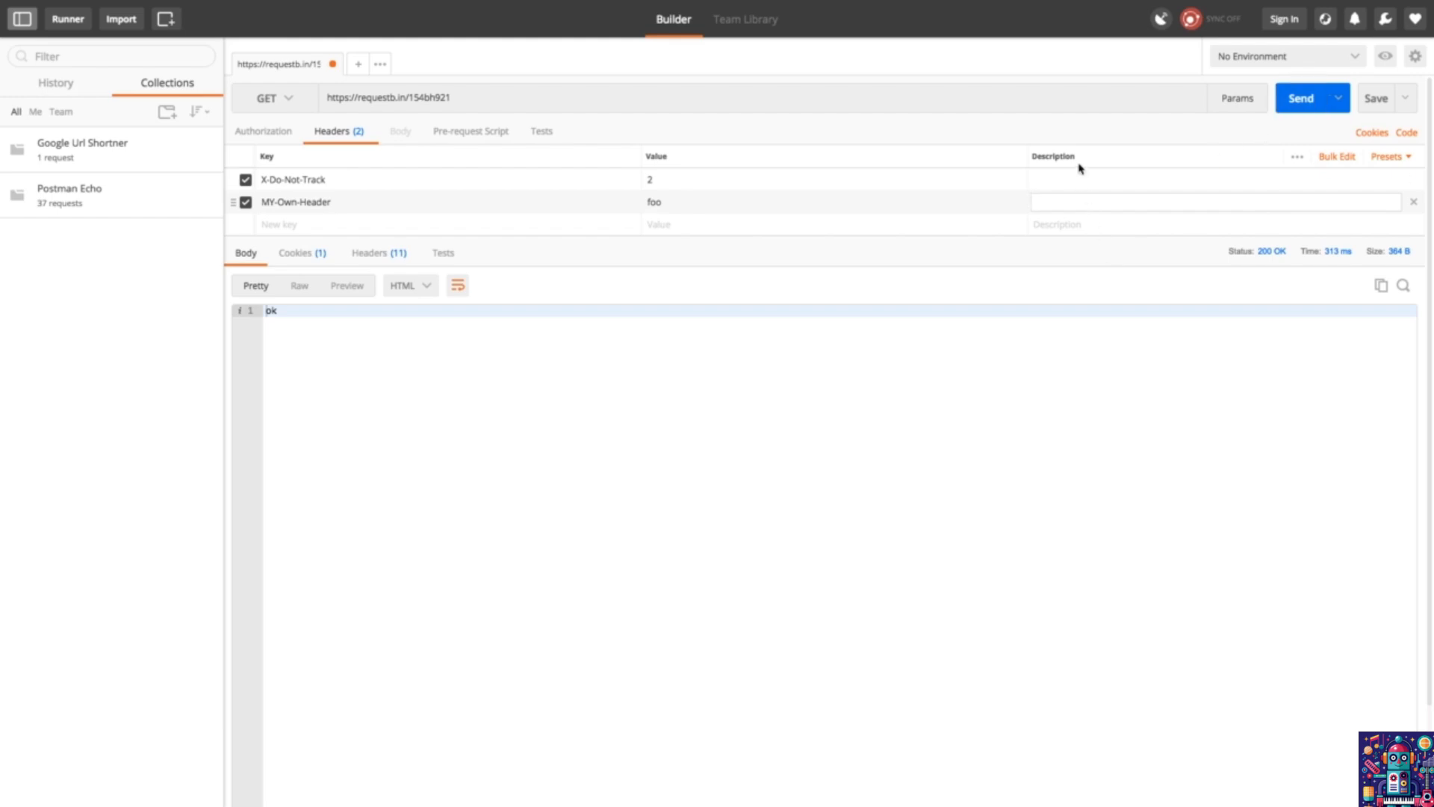
left_click(1286, 112)
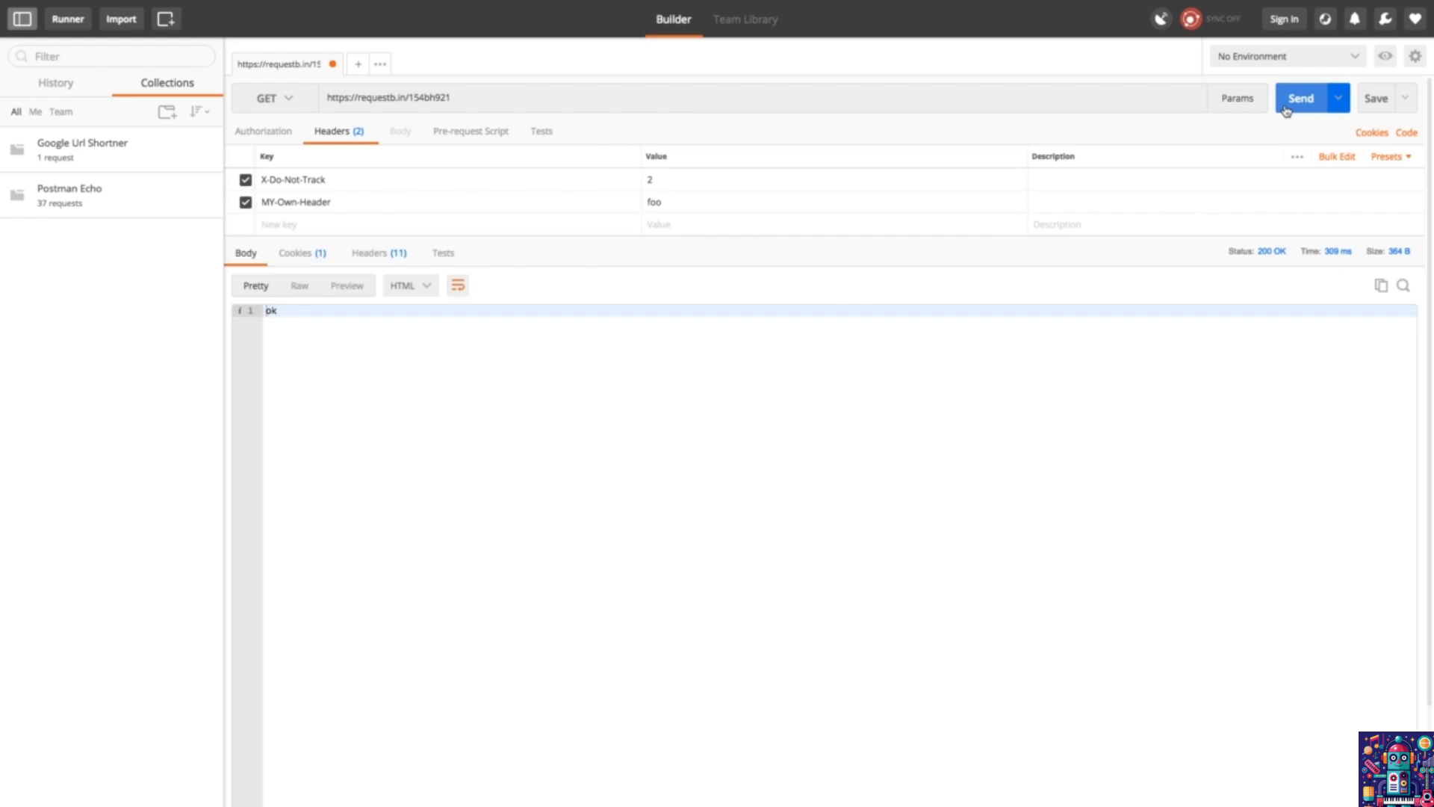
Switch to the browser, reload the RequestBin page and examine the newest request's My-Own-Header and User-Agent headers.
key("ctrl+Left")
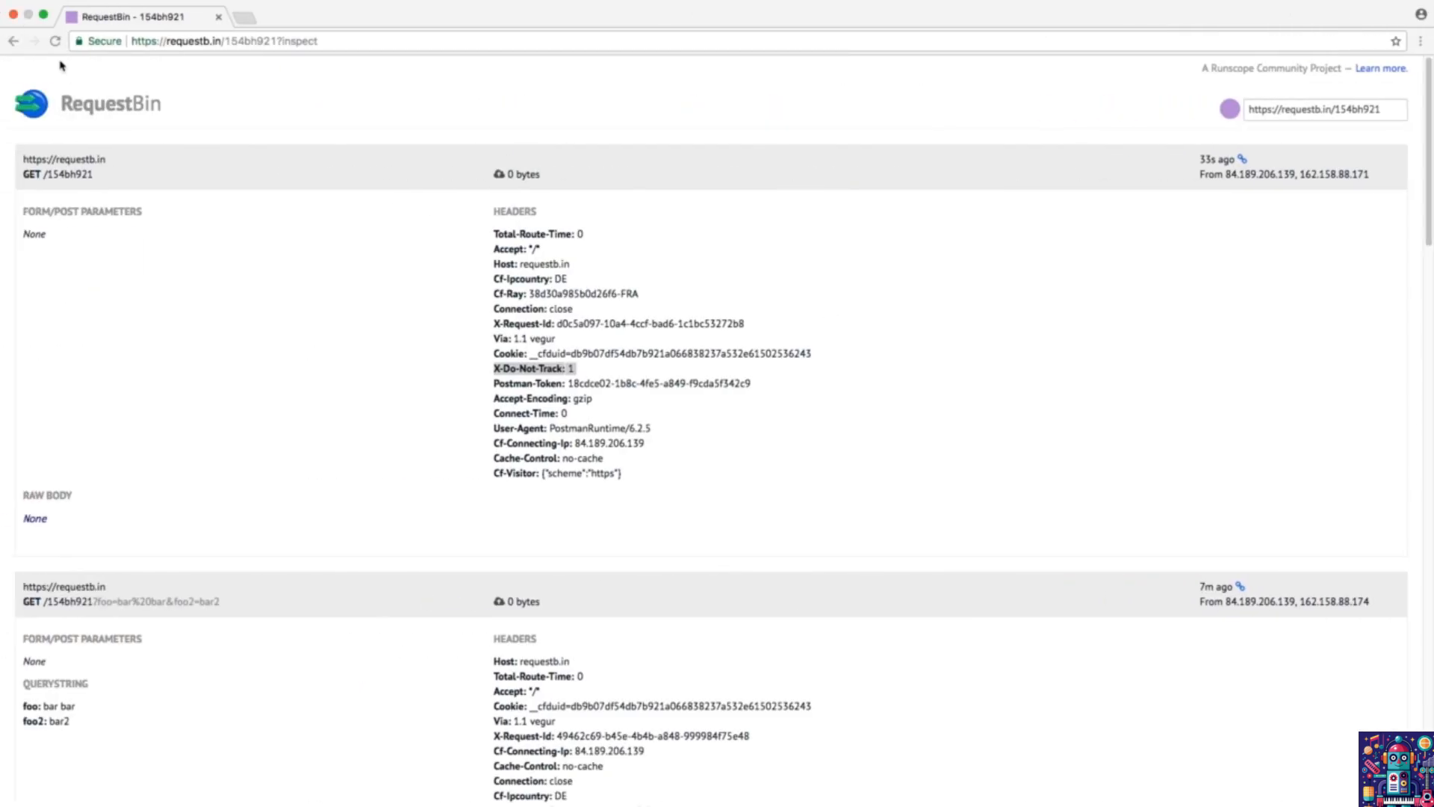
left_click(55, 42)
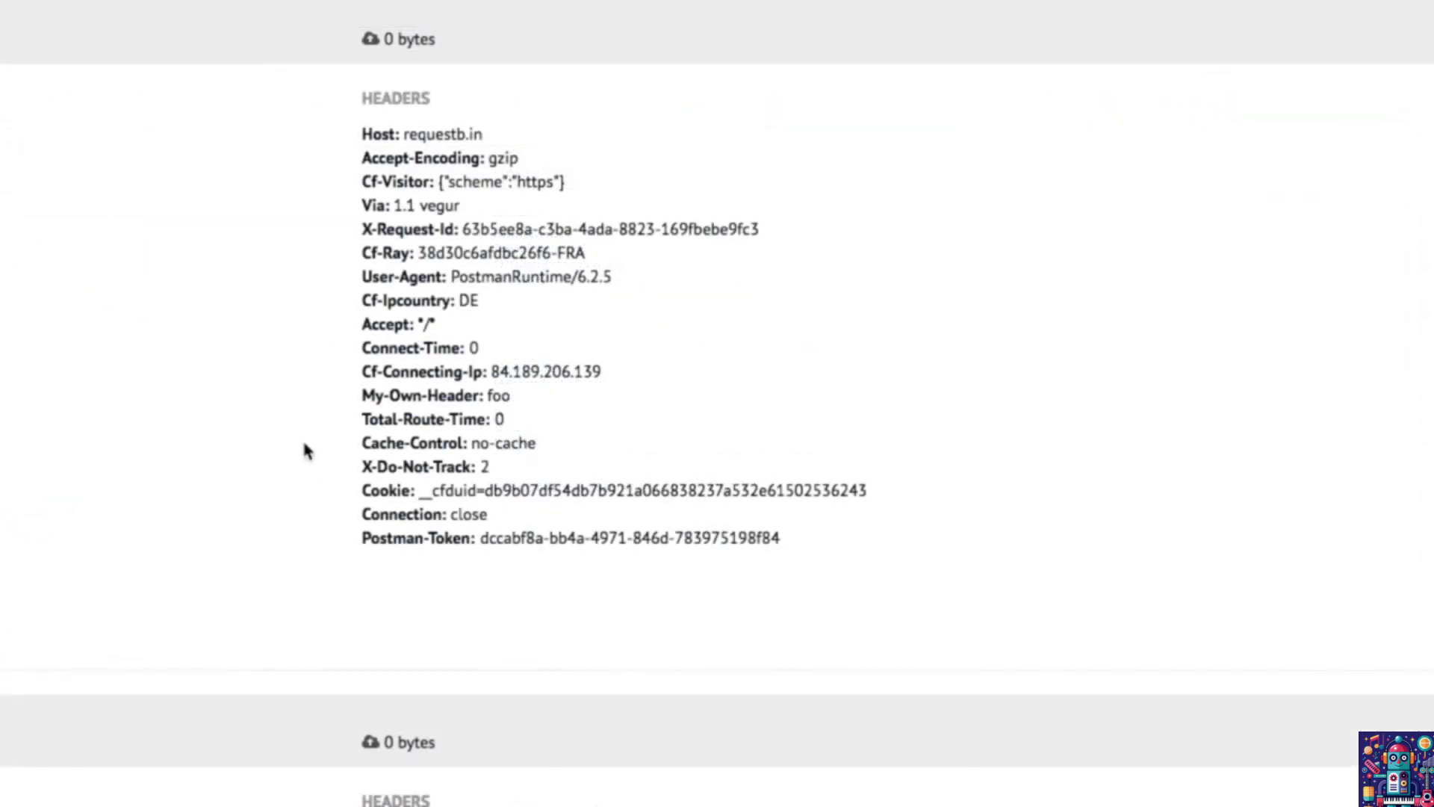
double_click(408, 392)
triple_click(409, 392)
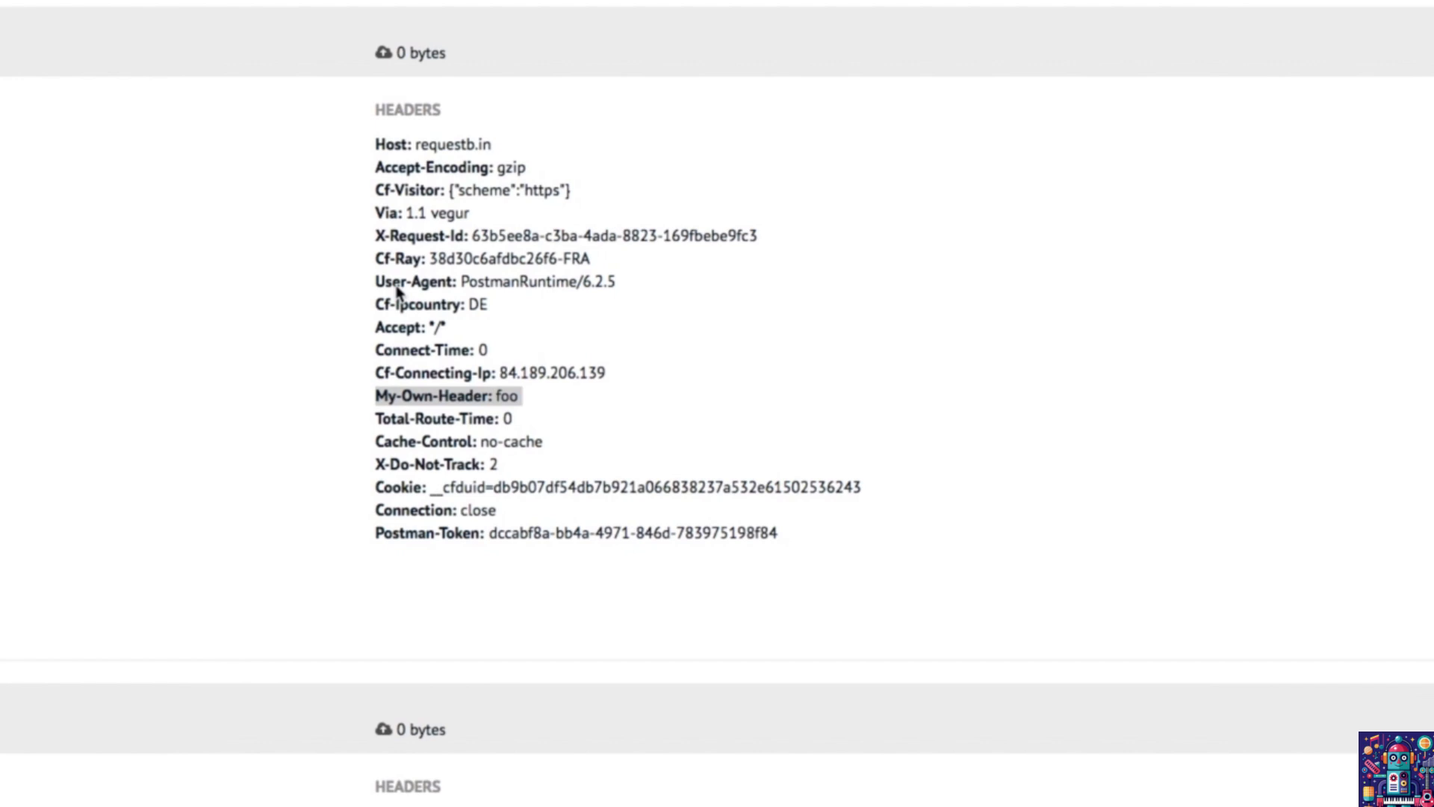
triple_click(397, 289)
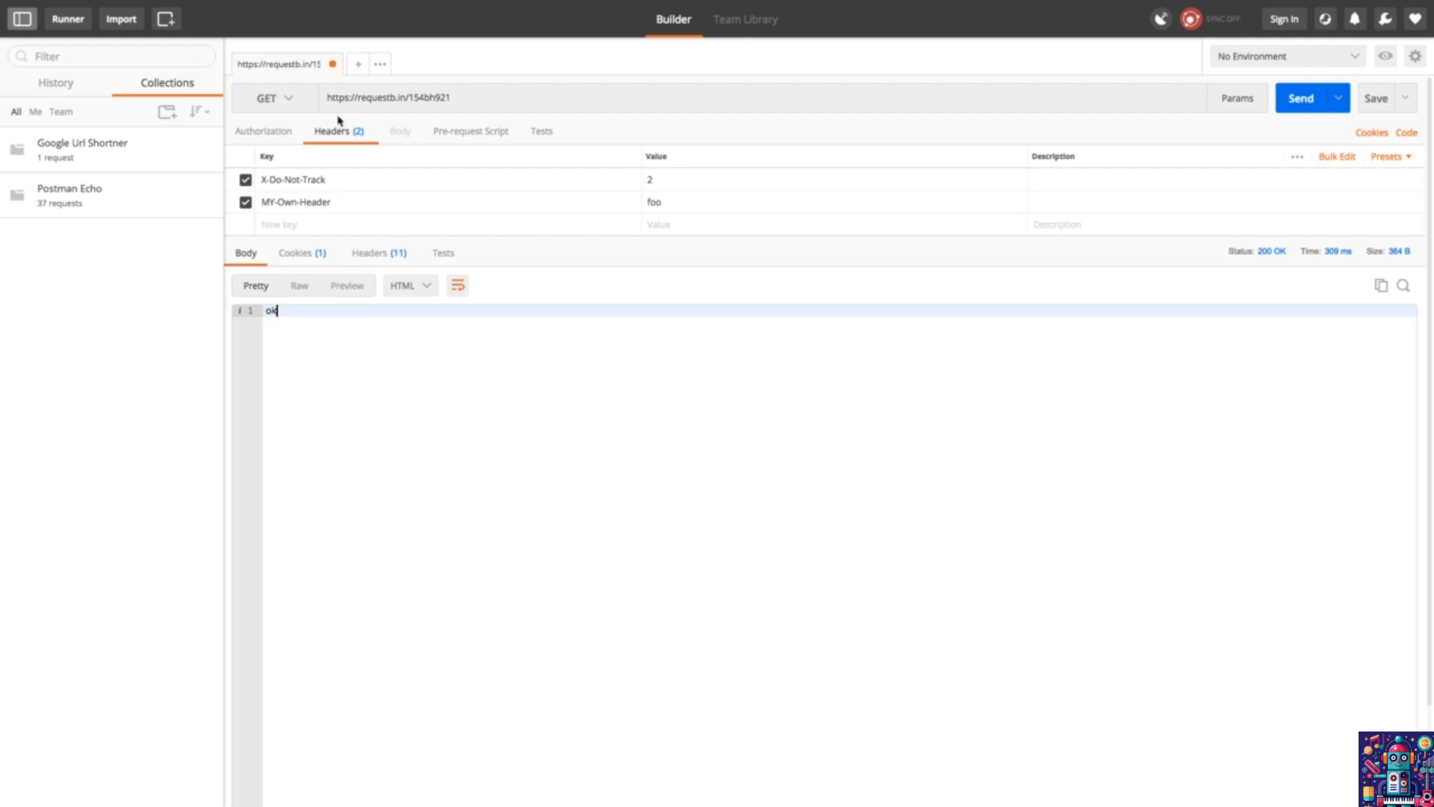
Return to Postman, change the request method to POST and show the request body settings.
left_click(289, 100)
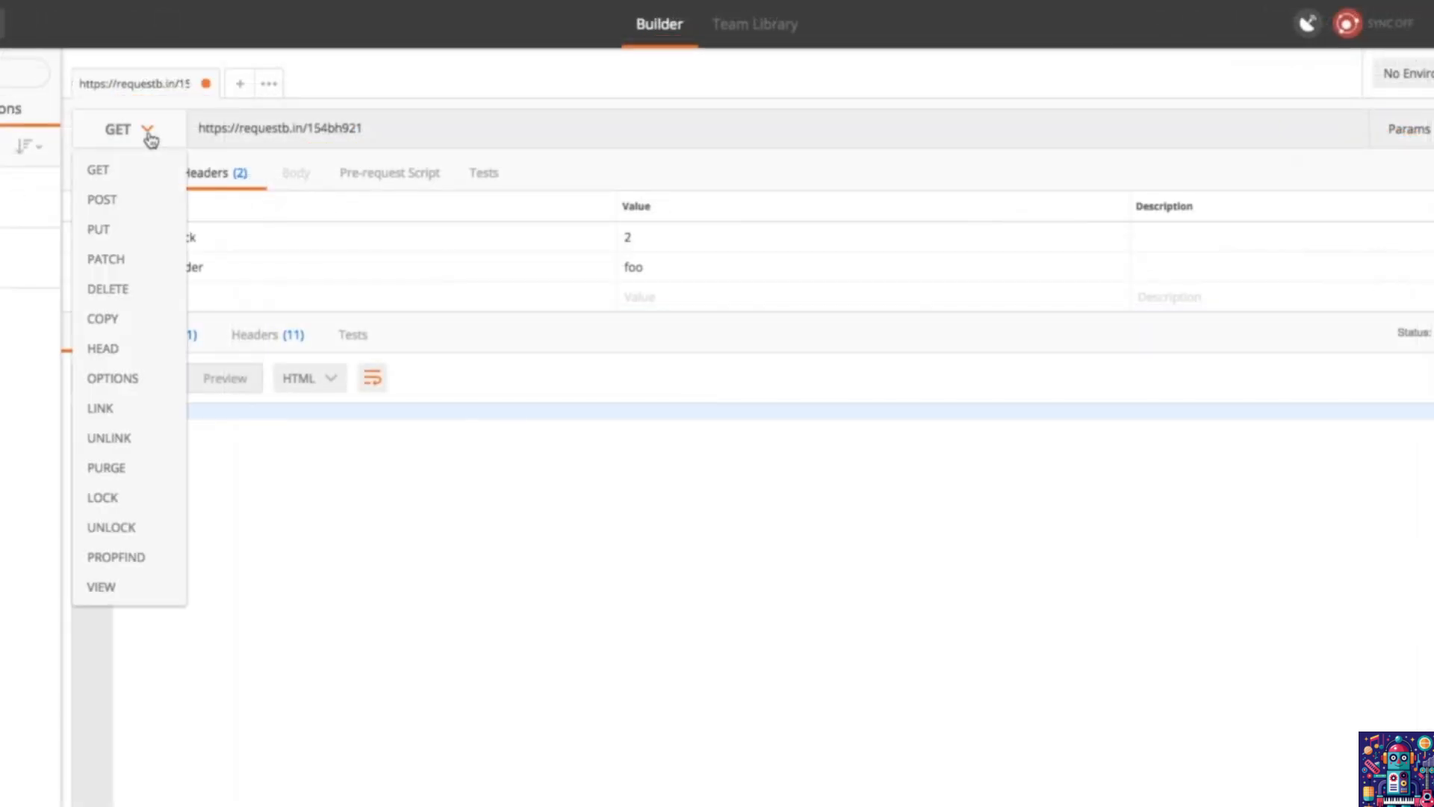
left_click(120, 199)
left_click(295, 175)
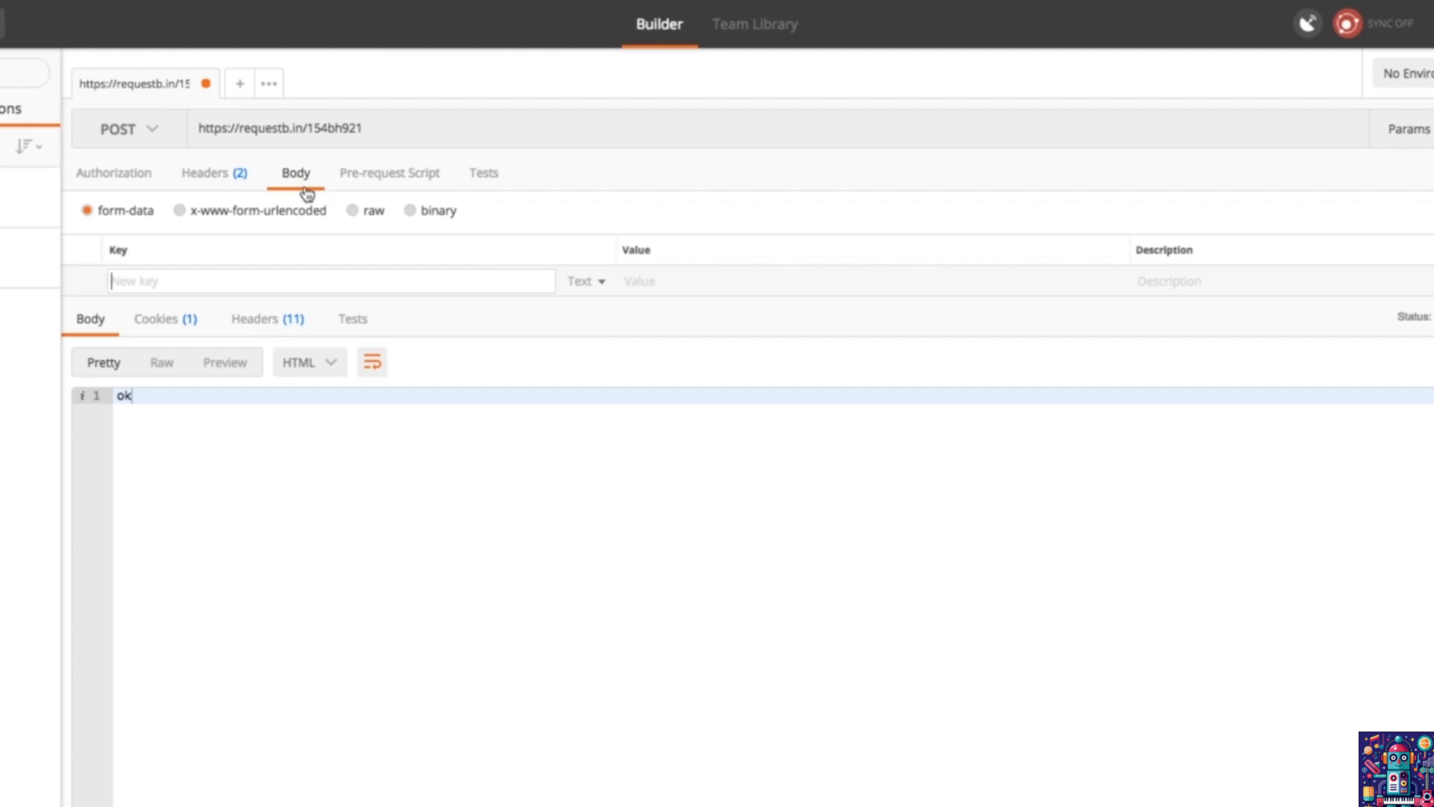
Try PUT and PATCH as the request method and set it back to POST.
left_click(161, 134)
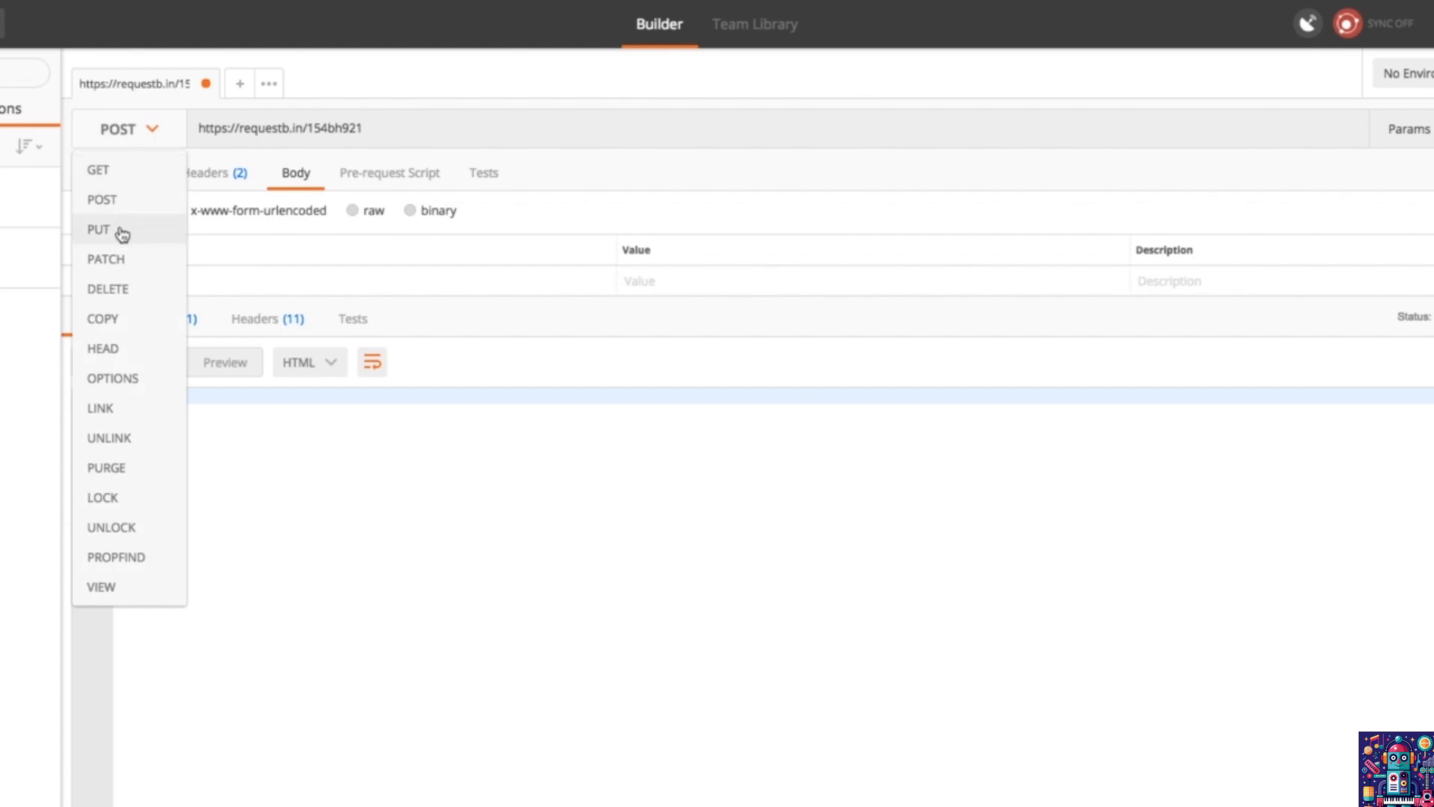
left_click(118, 231)
left_click(135, 134)
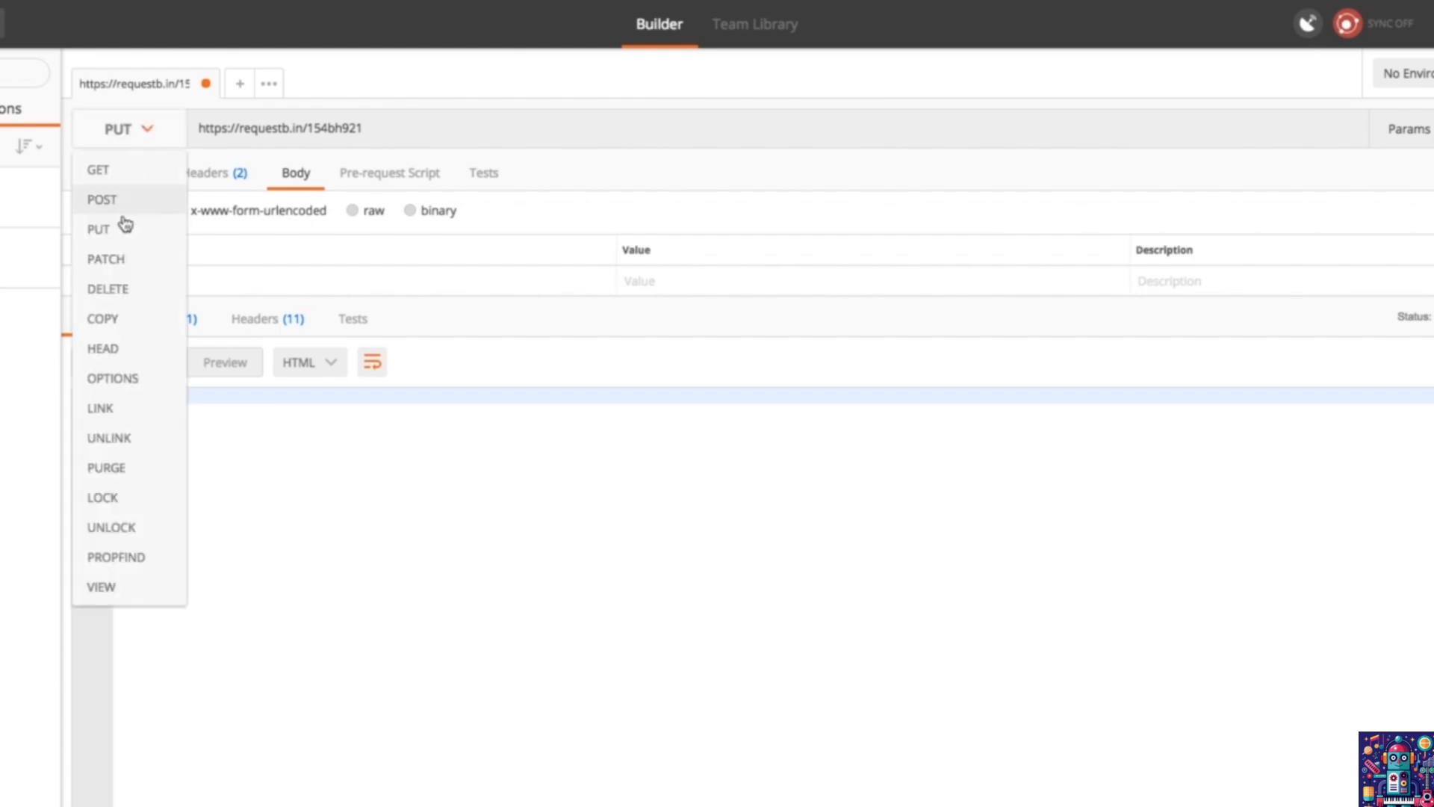
left_click(119, 260)
left_click(162, 135)
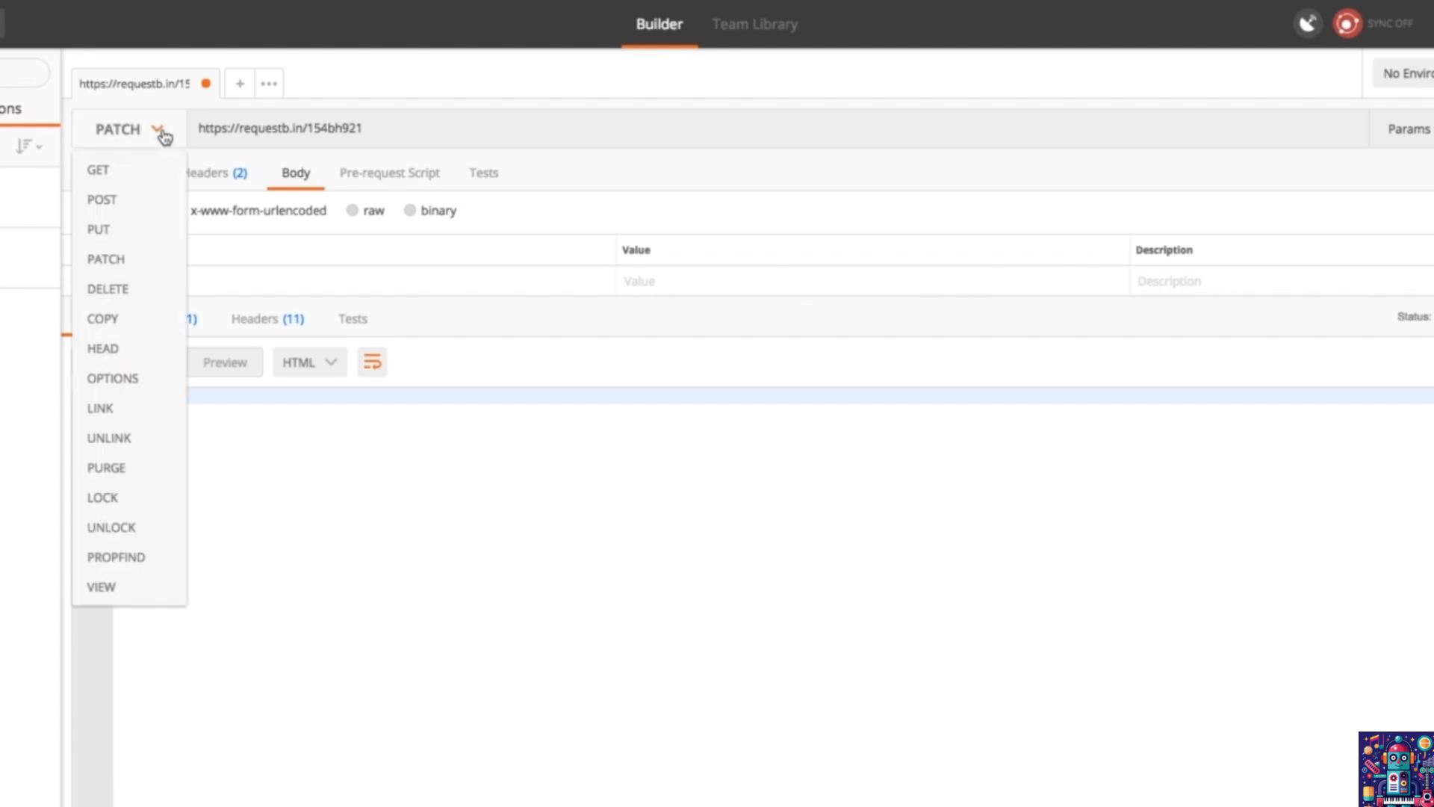
left_click(112, 199)
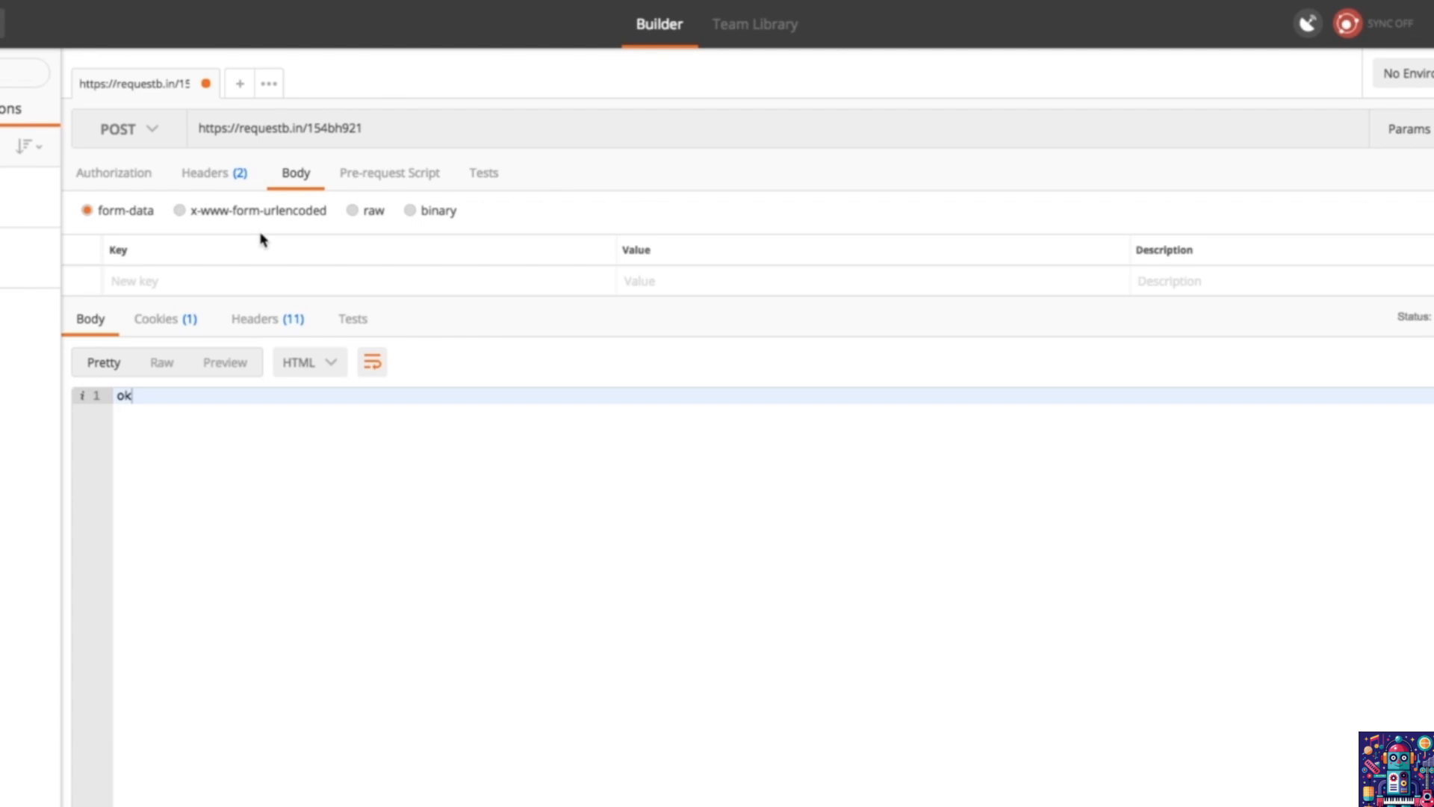
Add the form-data fields firstName and lastName with the person's first and last name, and send the POST request.
left_click(204, 275)
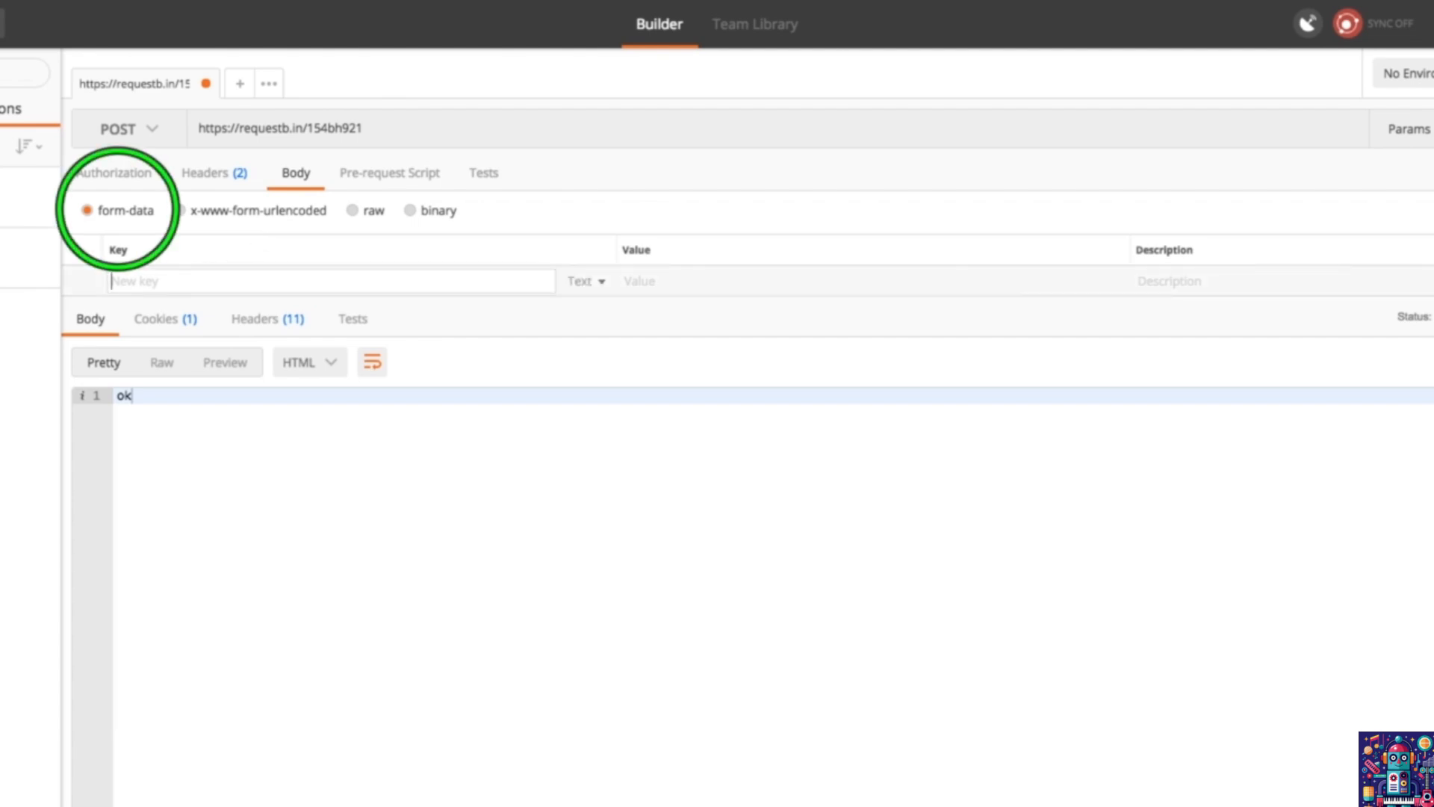
type("firstName")
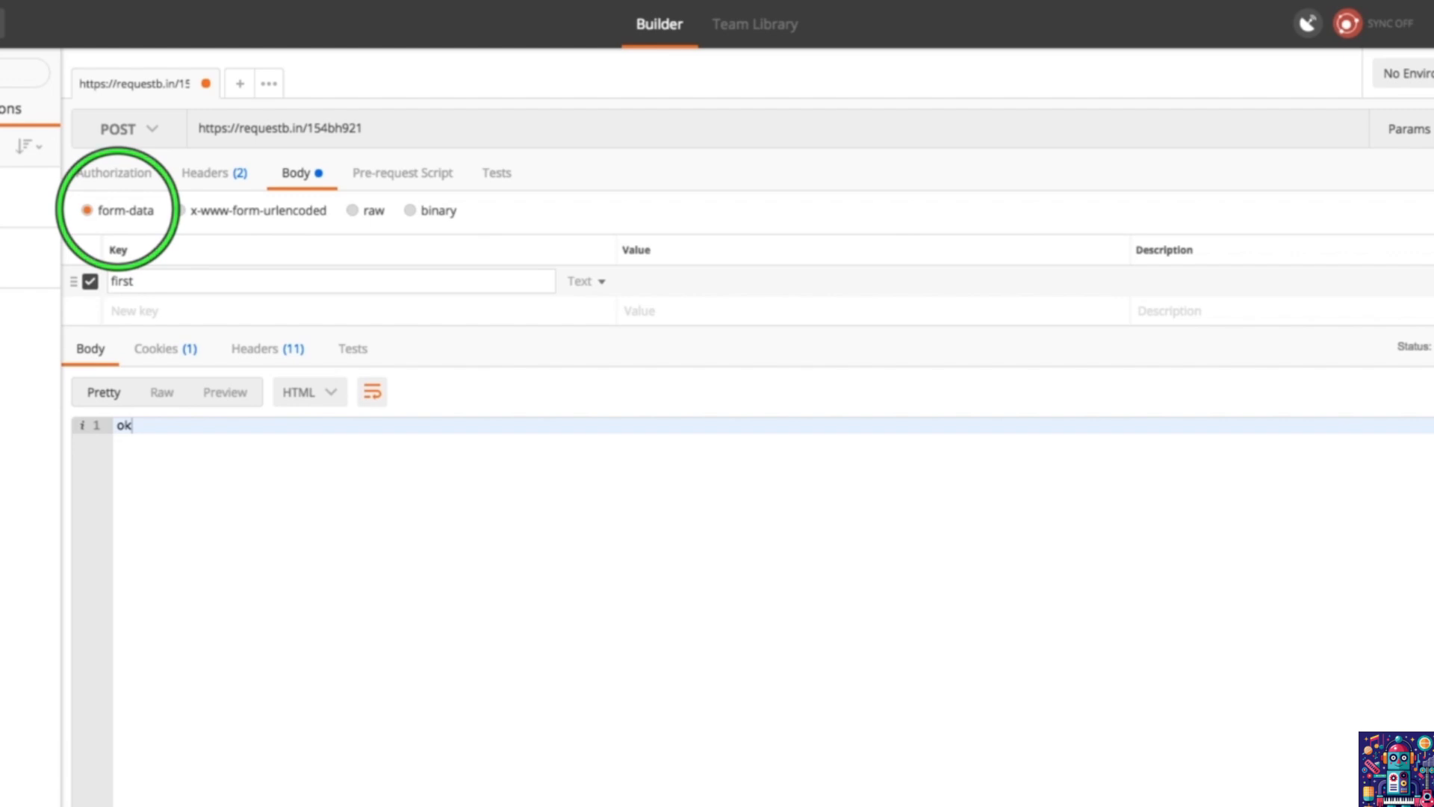
key("Tab")
type("John")
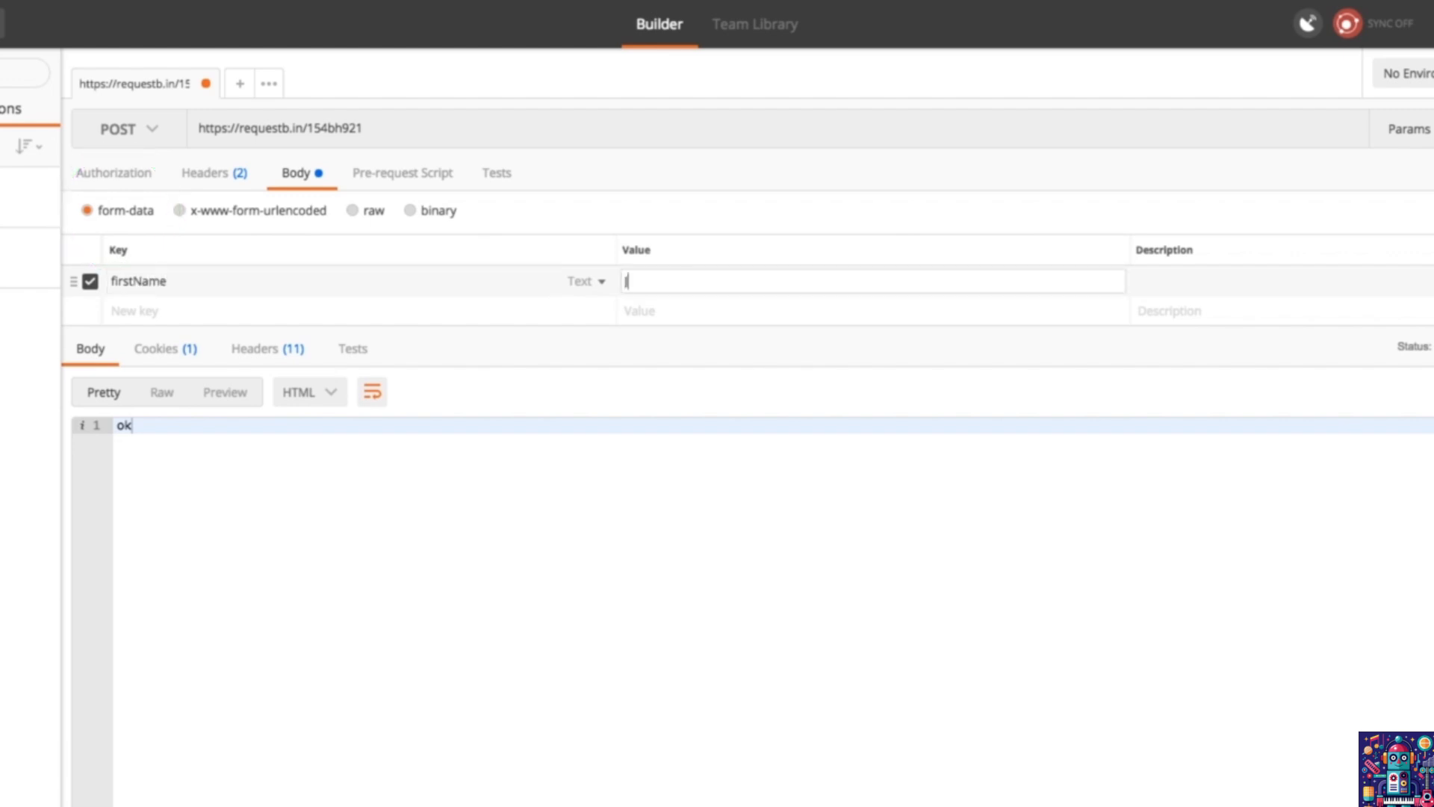
key("Tab")
key("Tab")
type("lastName")
key("Tab")
type("Doe")
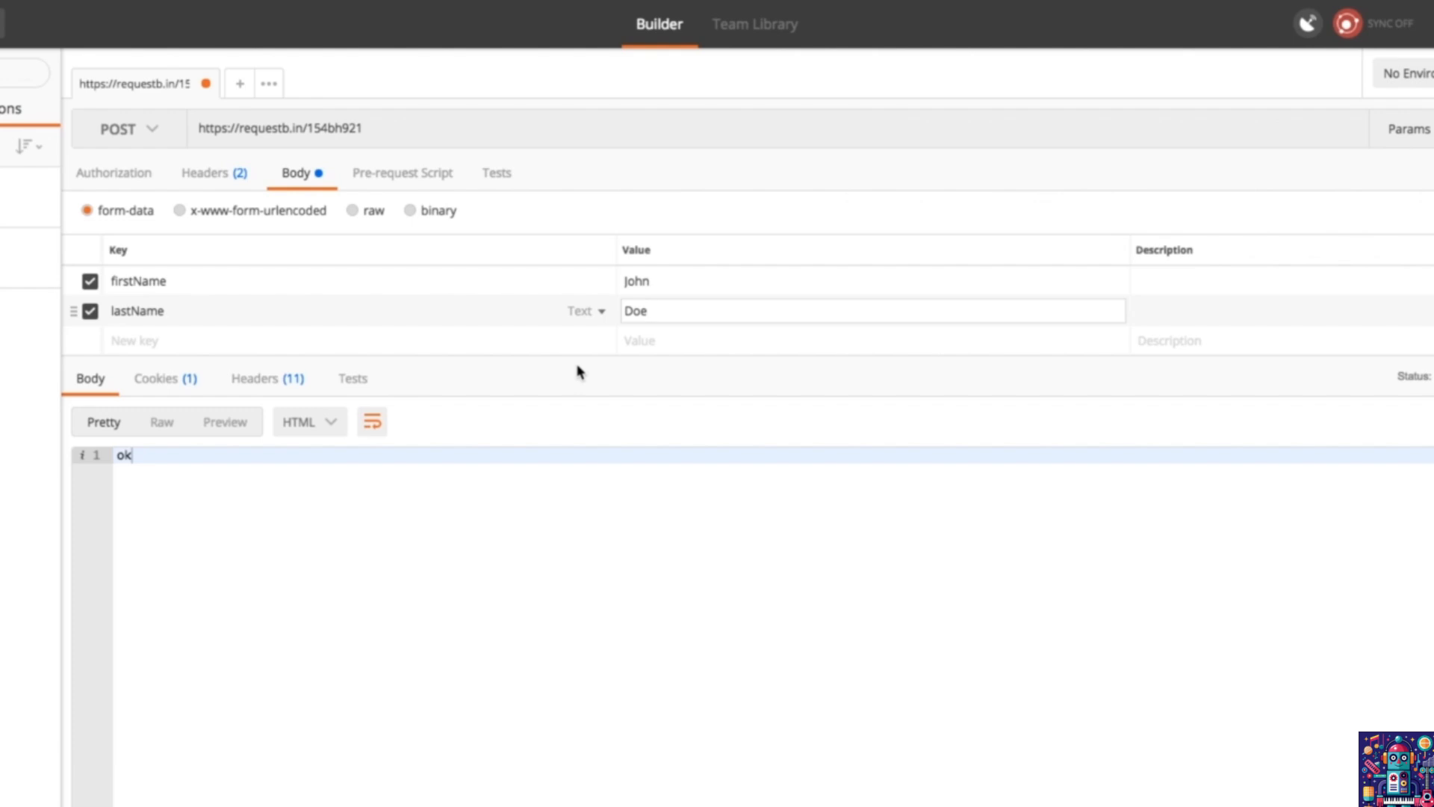
left_click(1036, 360)
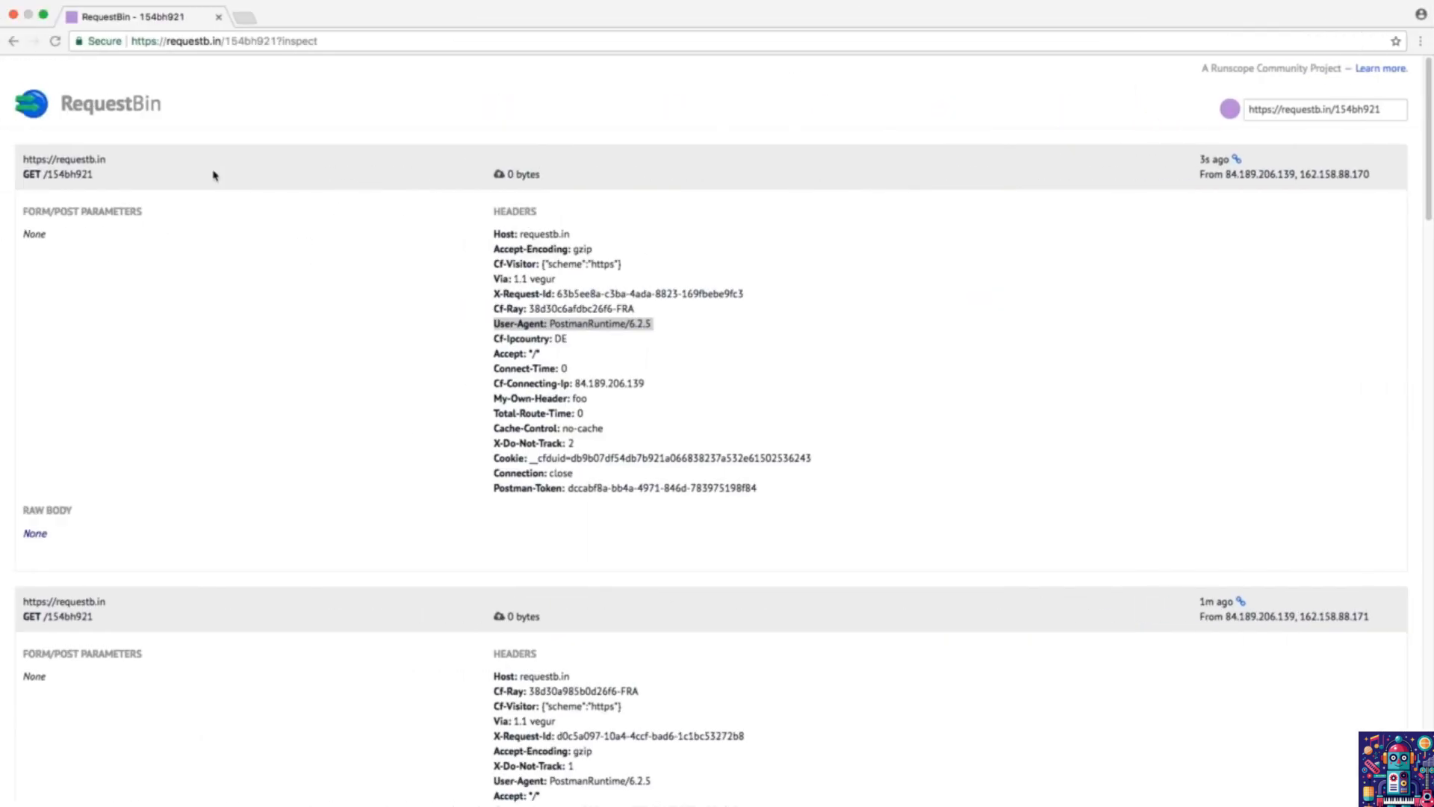
Reload the RequestBin page in the browser and examine the newest request's method, Content-Type header and form parameters.
left_click(56, 40)
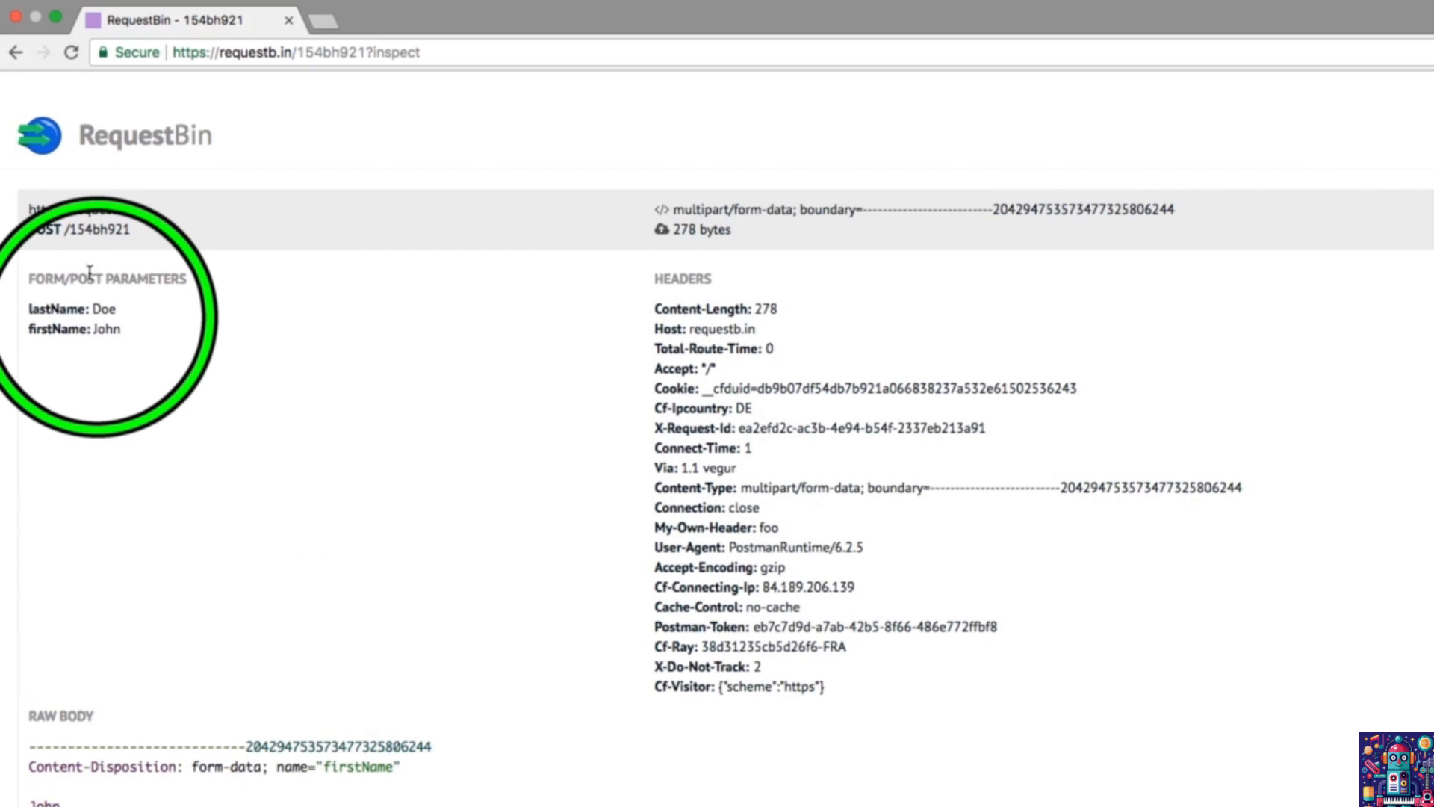
double_click(46, 230)
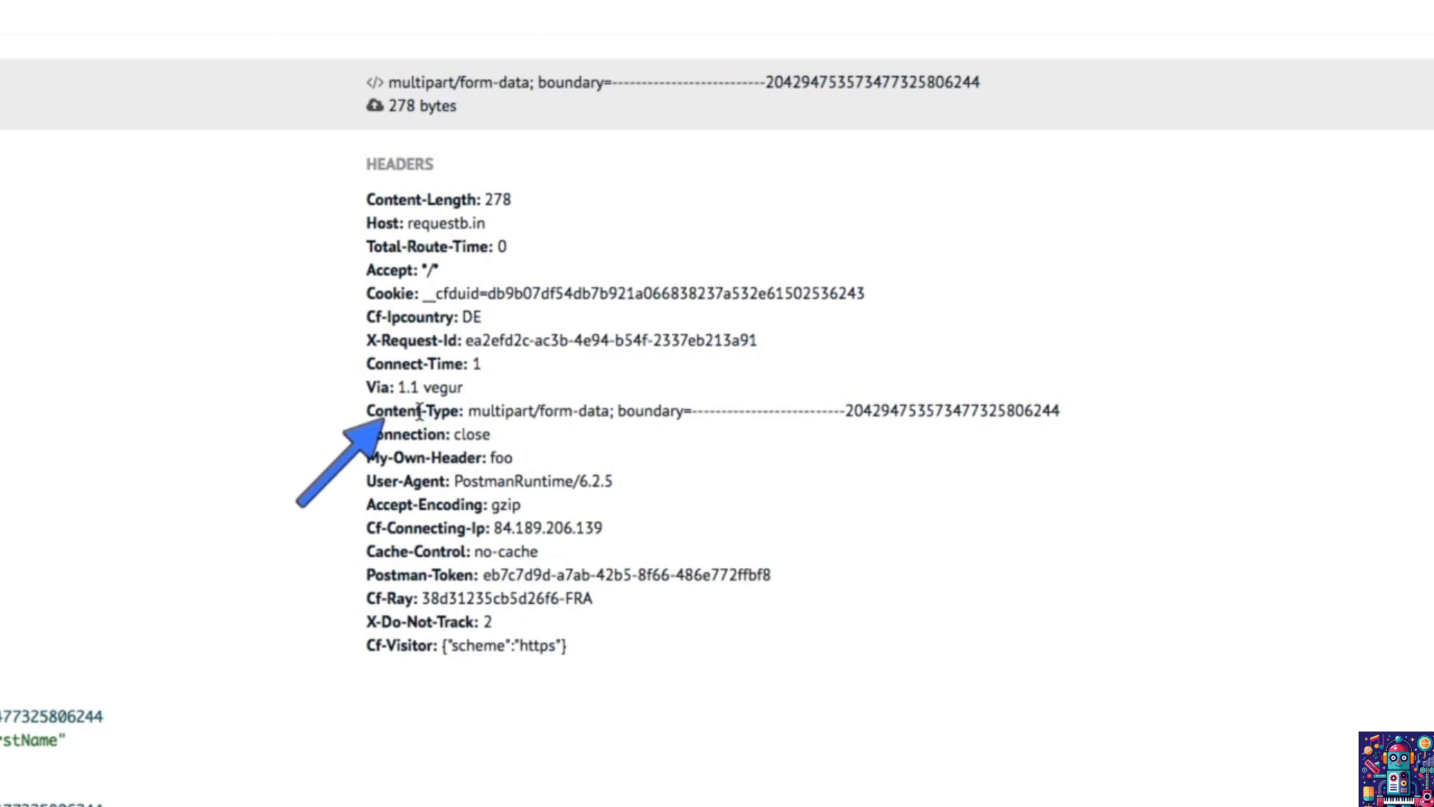
triple_click(419, 410)
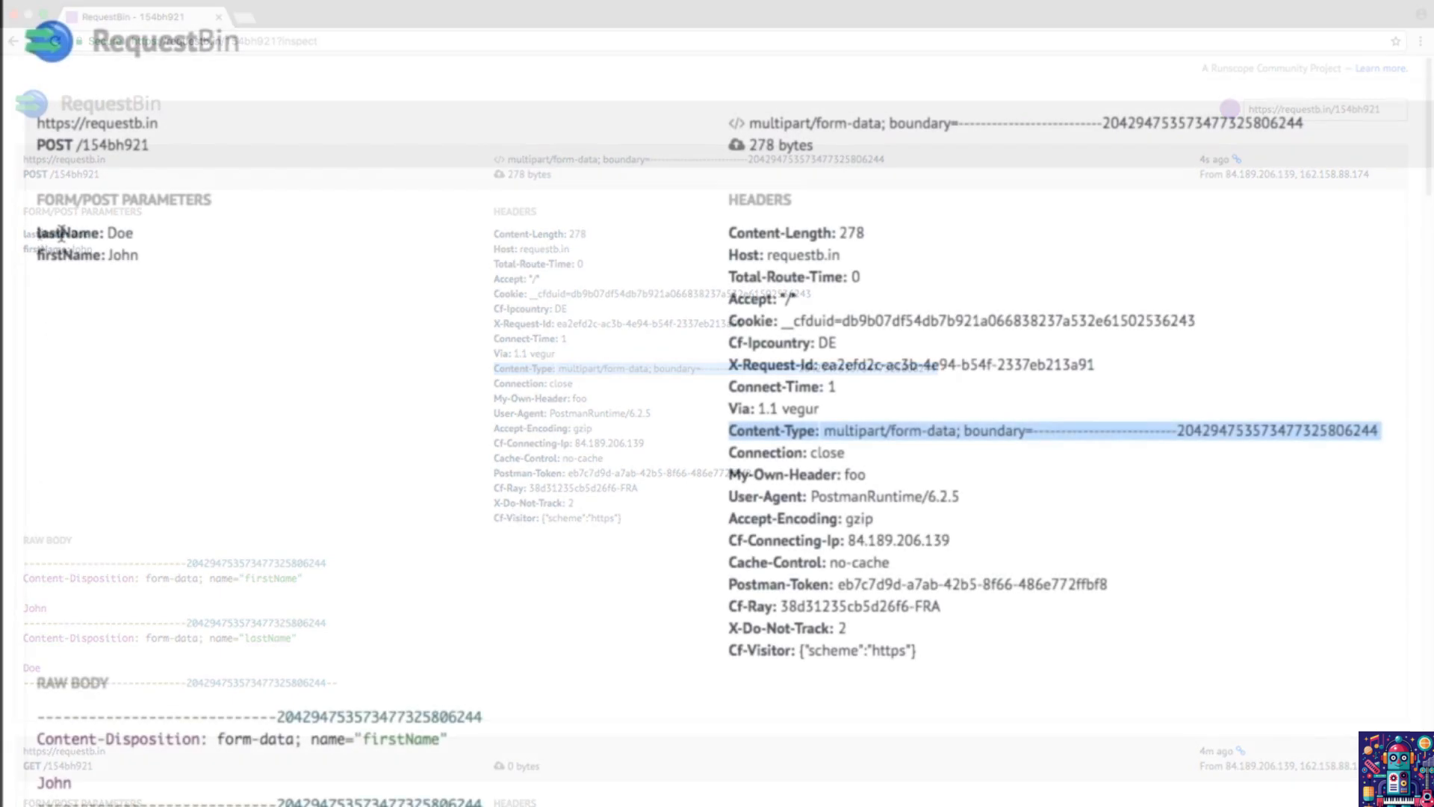
double_click(61, 233)
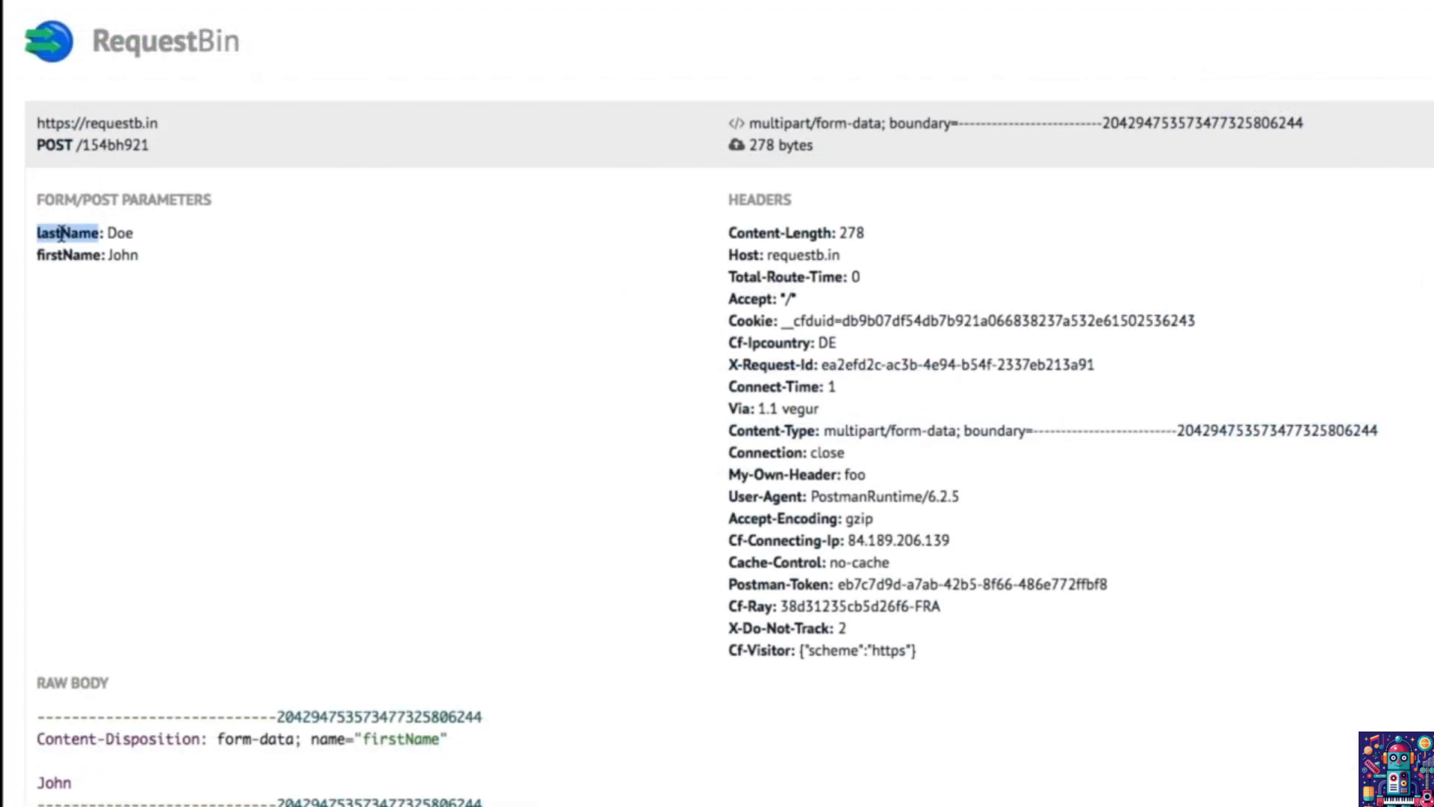
double_click(64, 255)
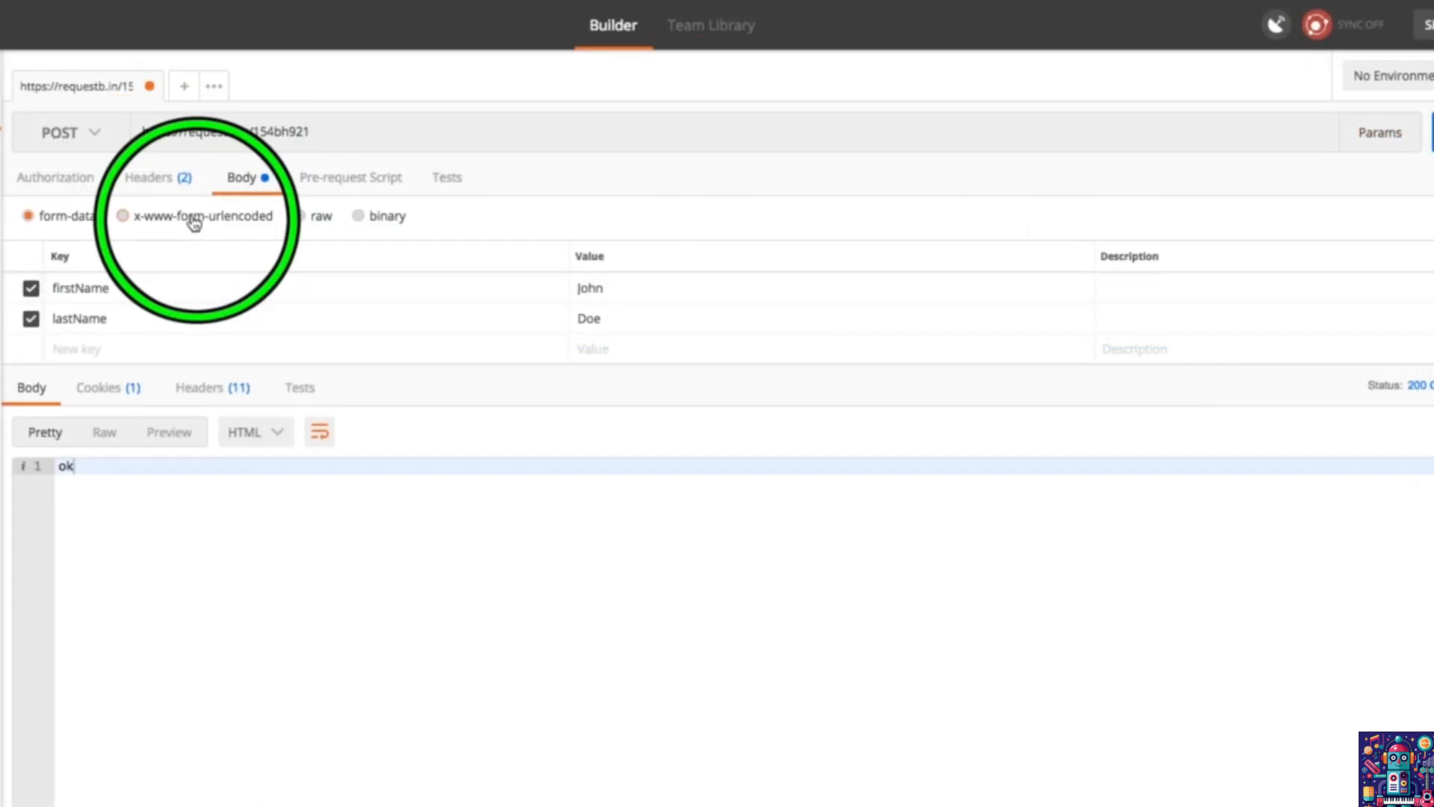
Return to Postman, set the body type to x-www-form-urlencoded and add a name field containing the person's full name.
left_click(193, 220)
left_click(239, 288)
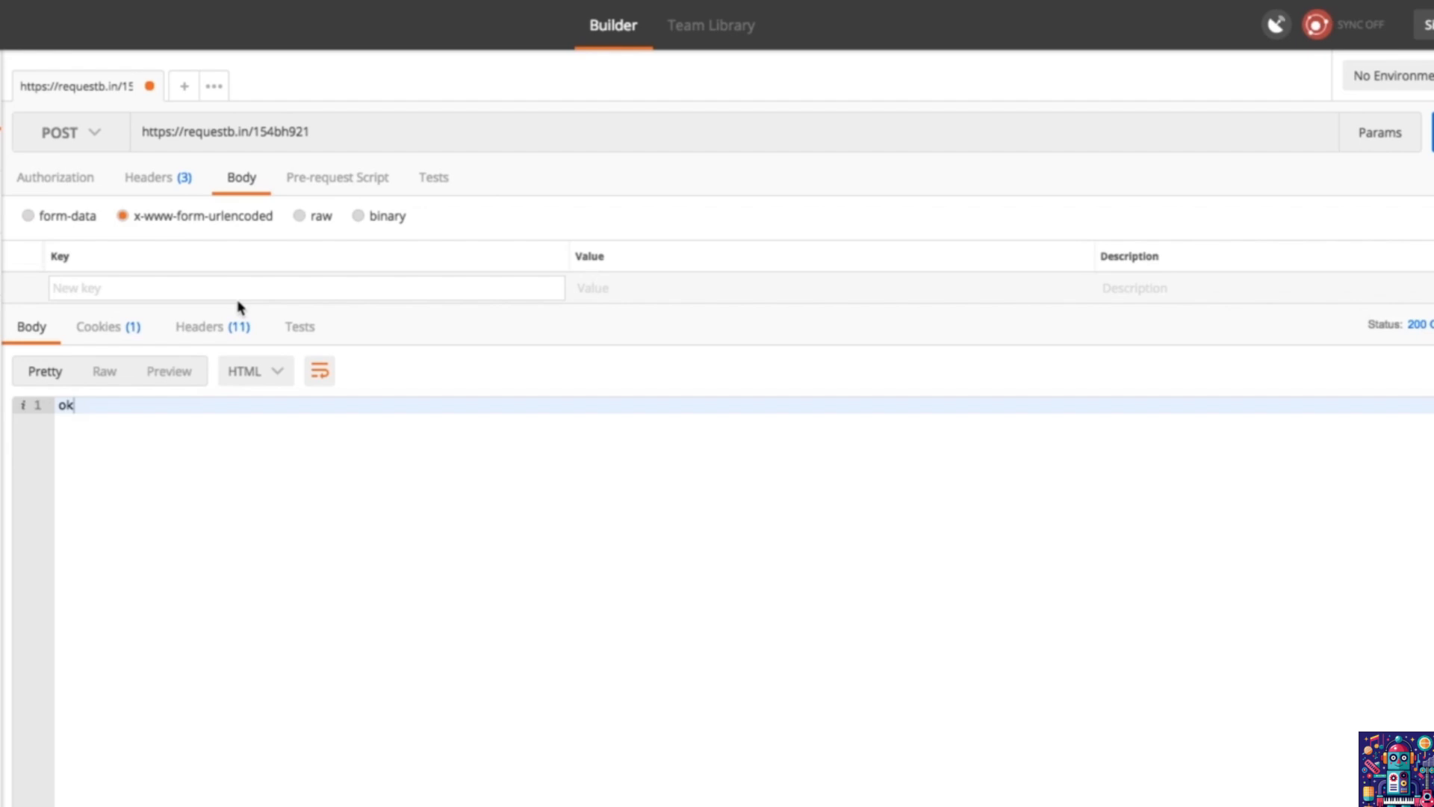
type("firstName")
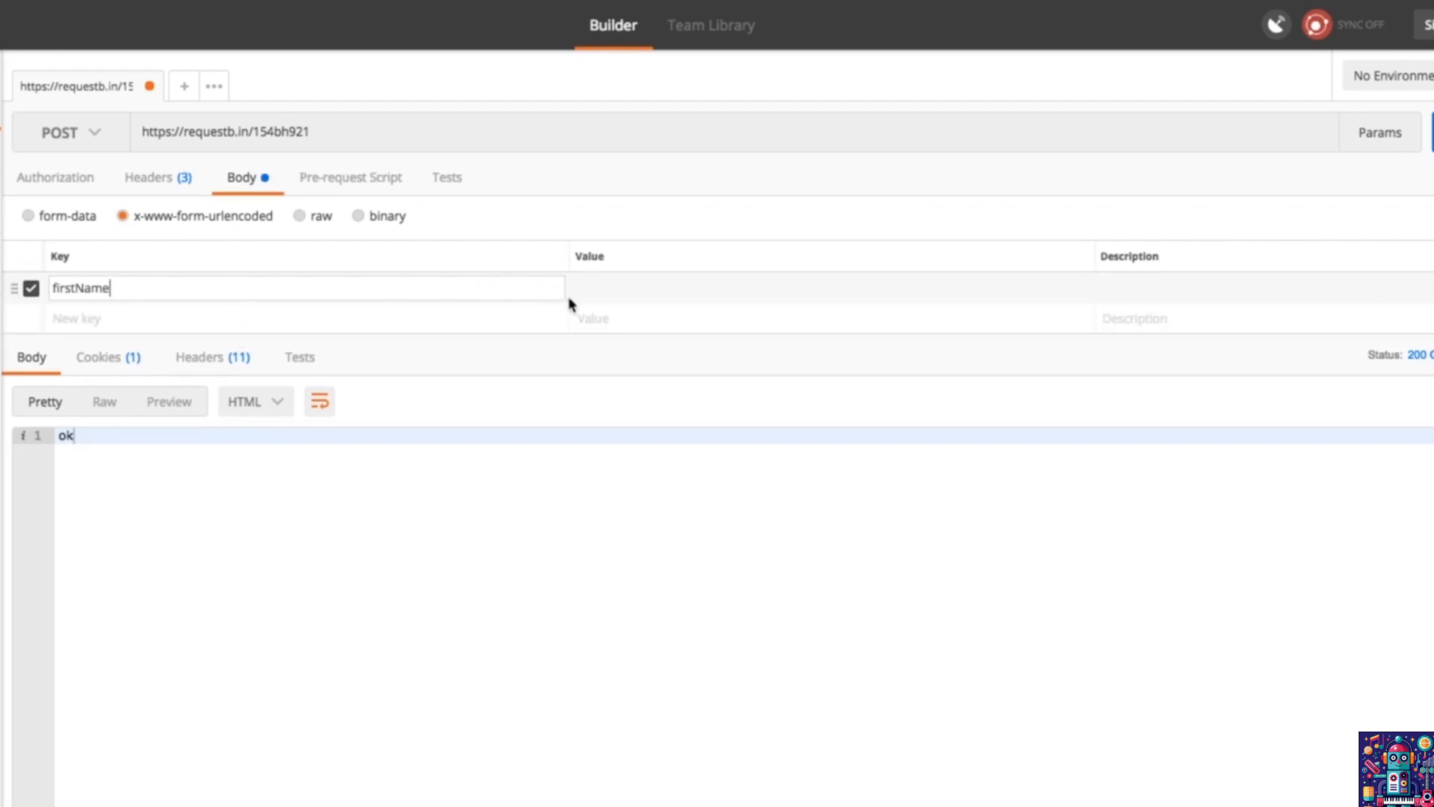
left_click(597, 292)
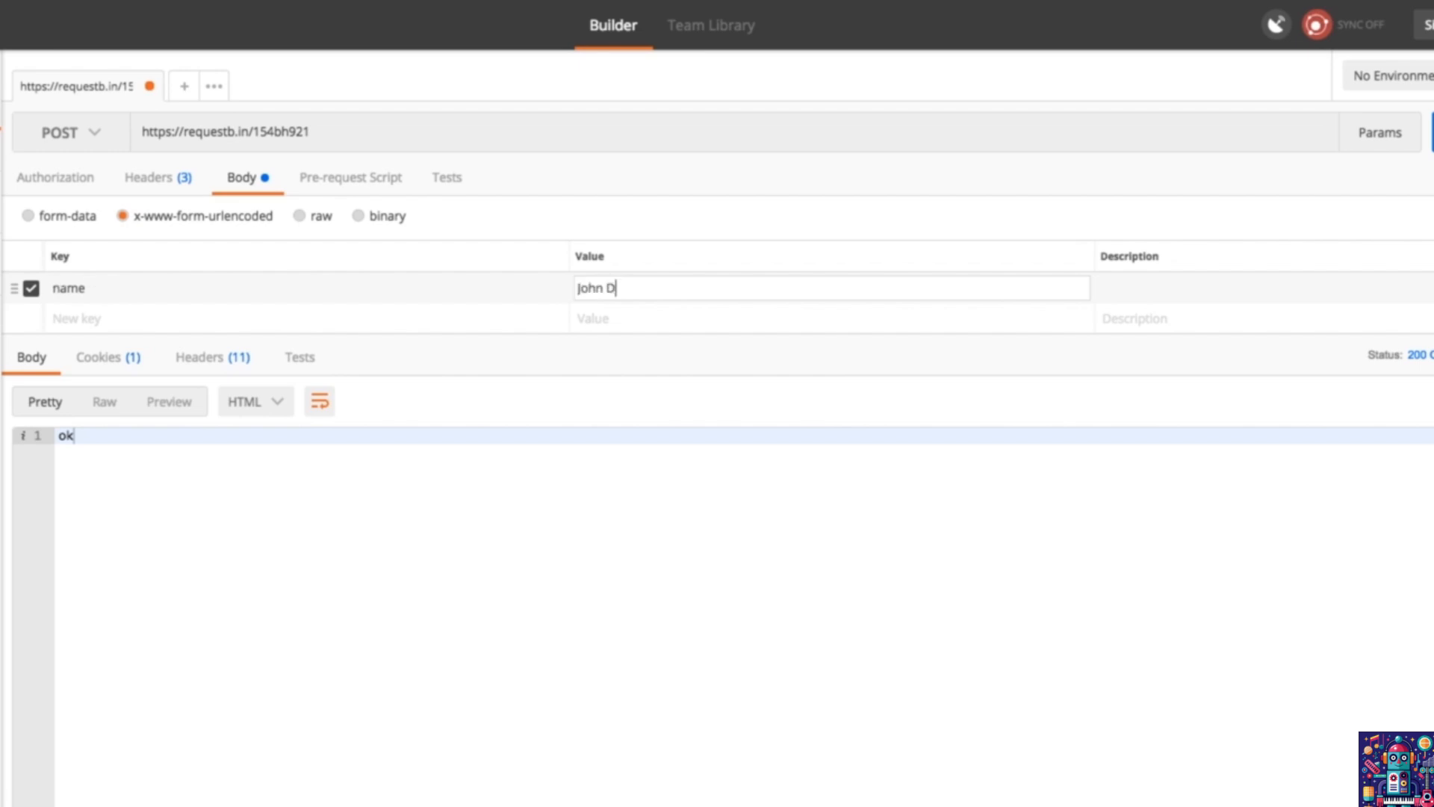
type("oe")
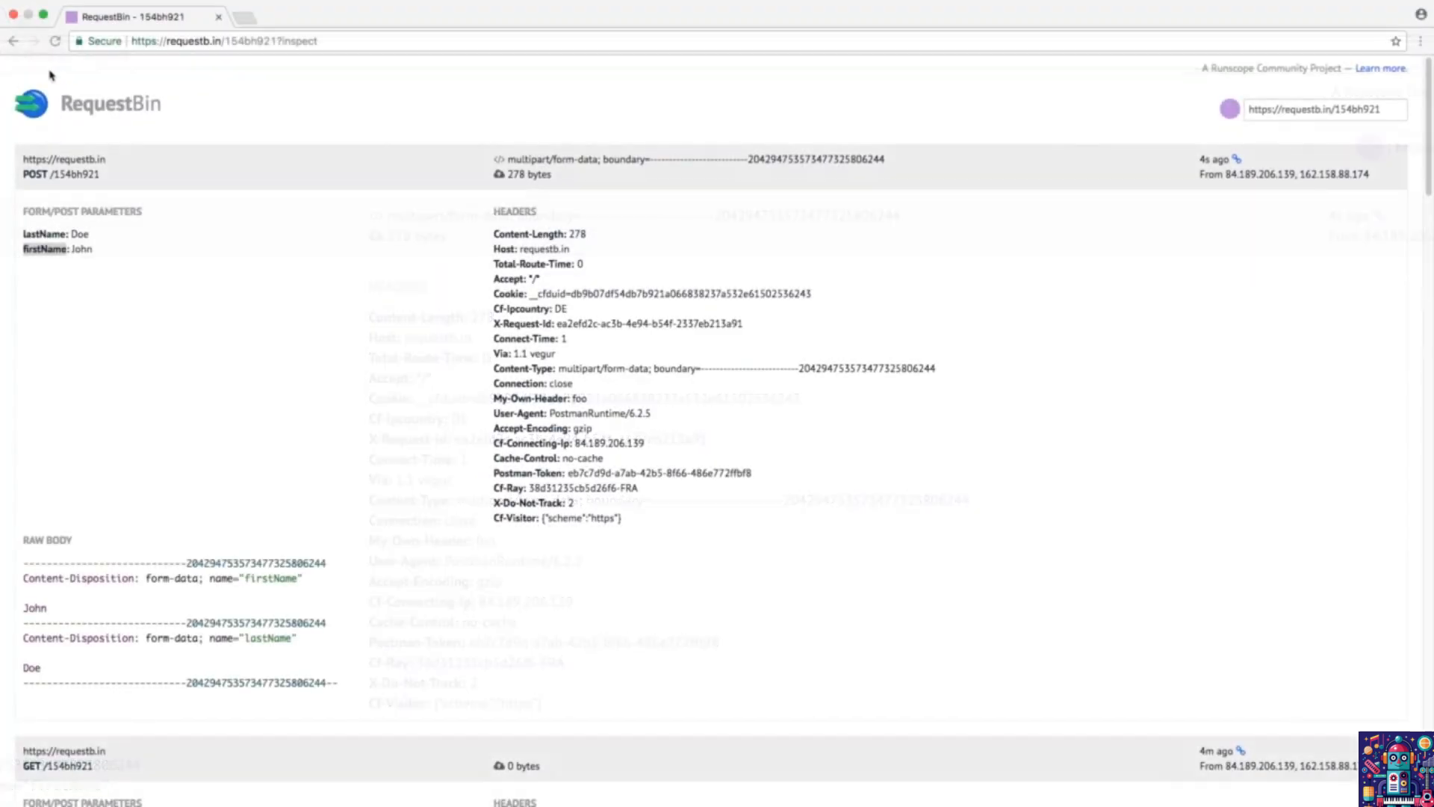
Reload the RequestBin page in the browser to examine the URL-encoded POST request.
left_click(54, 40)
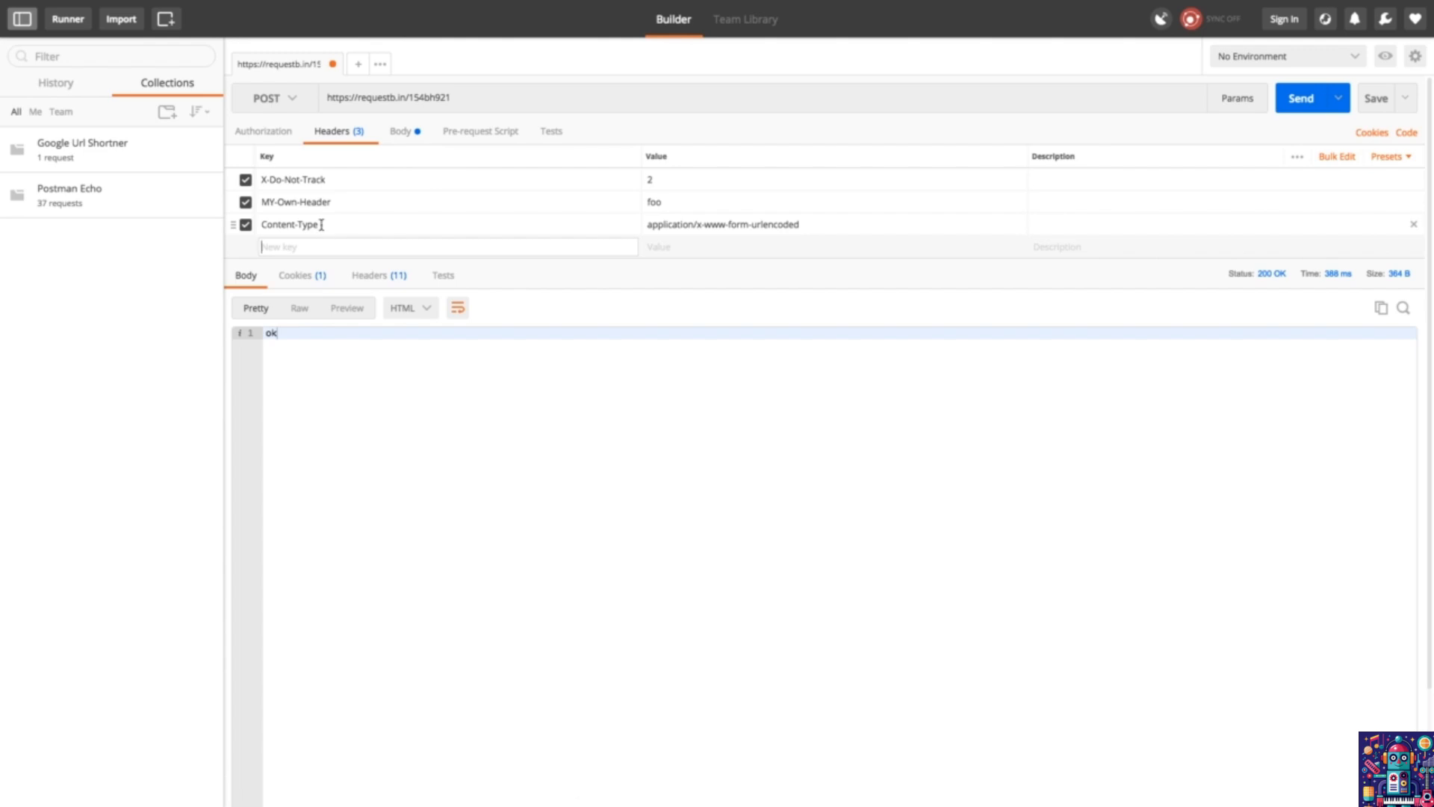
Return to Postman and disable and remove the MY-Own-Header and X-Do-Not-Track request headers.
left_click(246, 202)
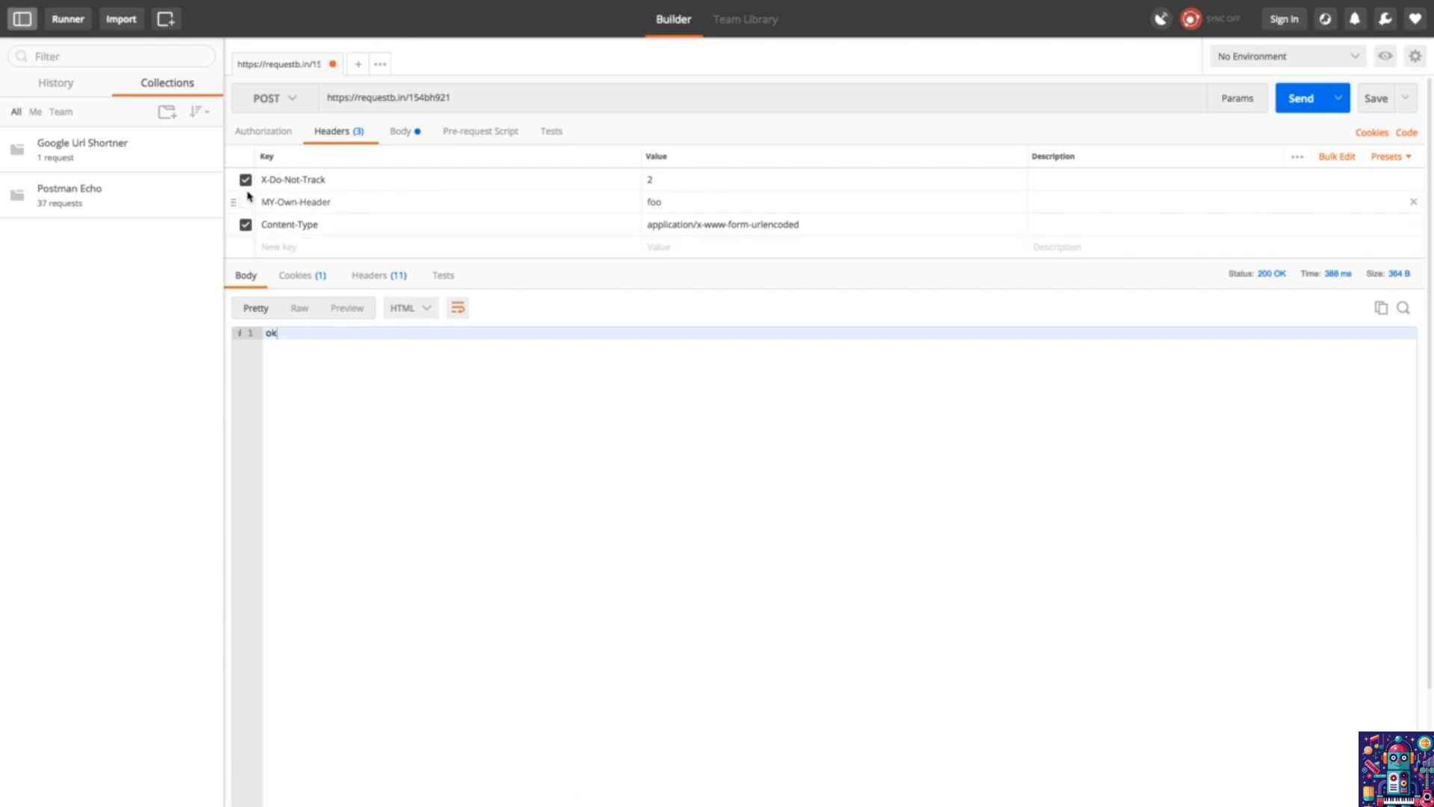
left_click(247, 180)
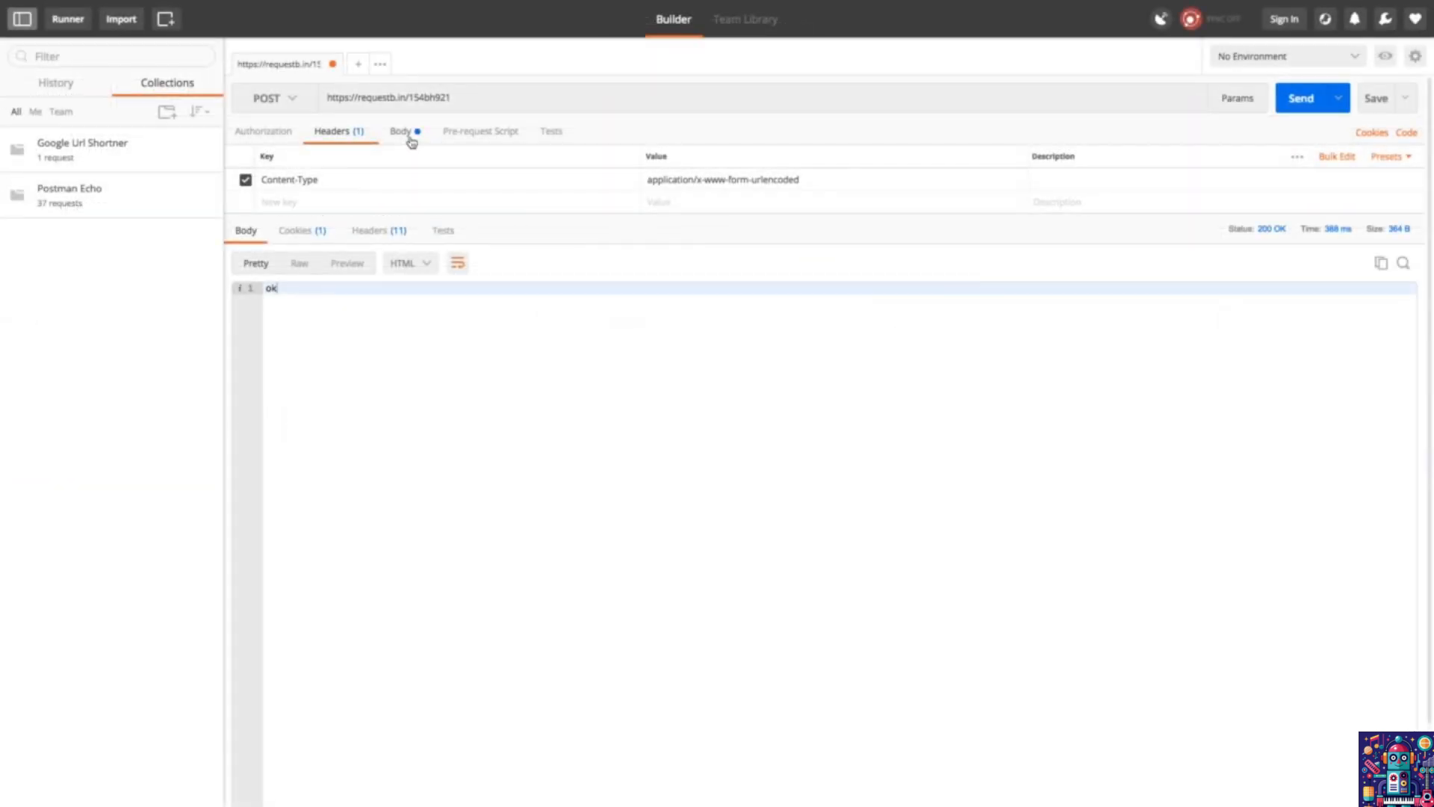
Set the request body type to raw, enter {} as its content and choose the JSON (application/json) format.
left_click(409, 139)
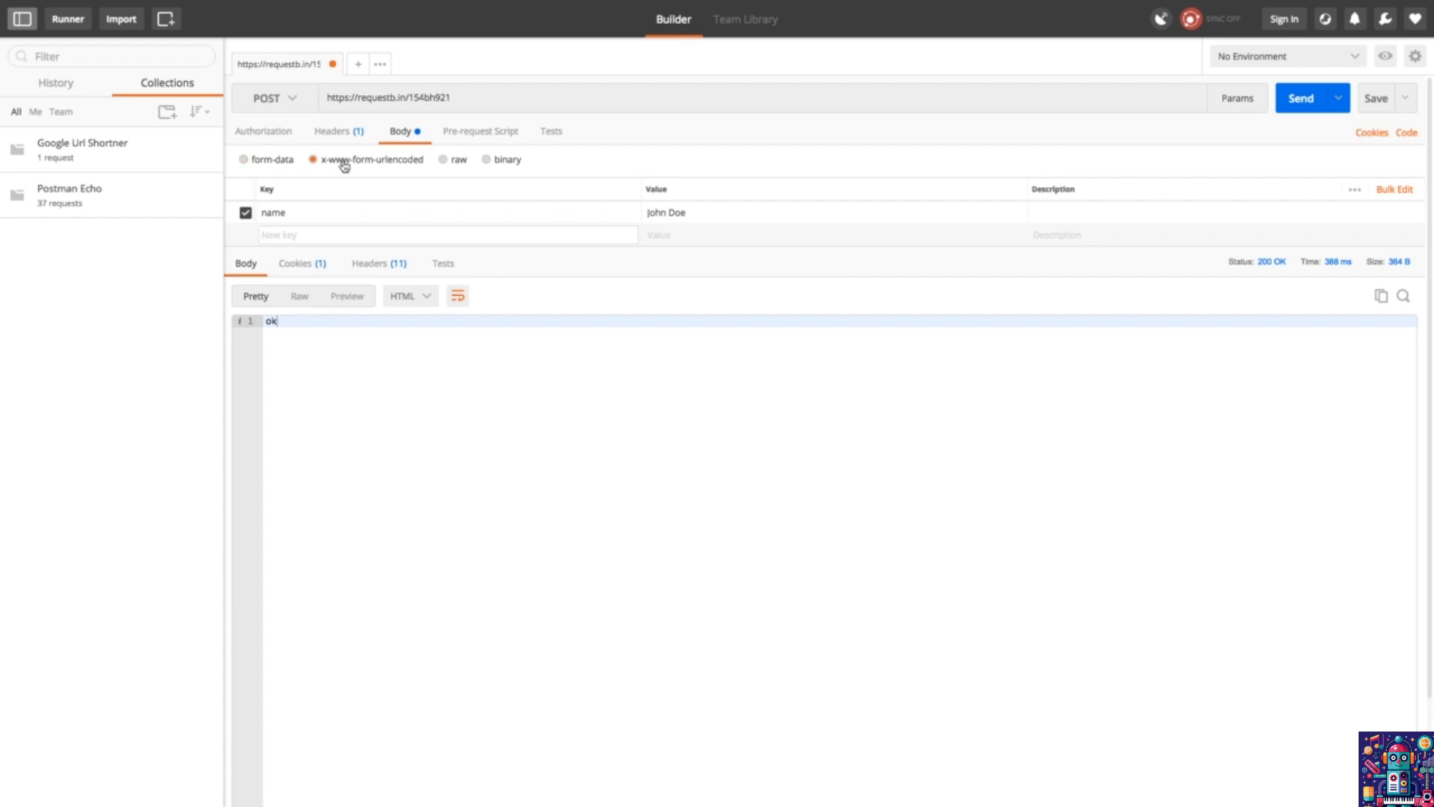
left_click(444, 161)
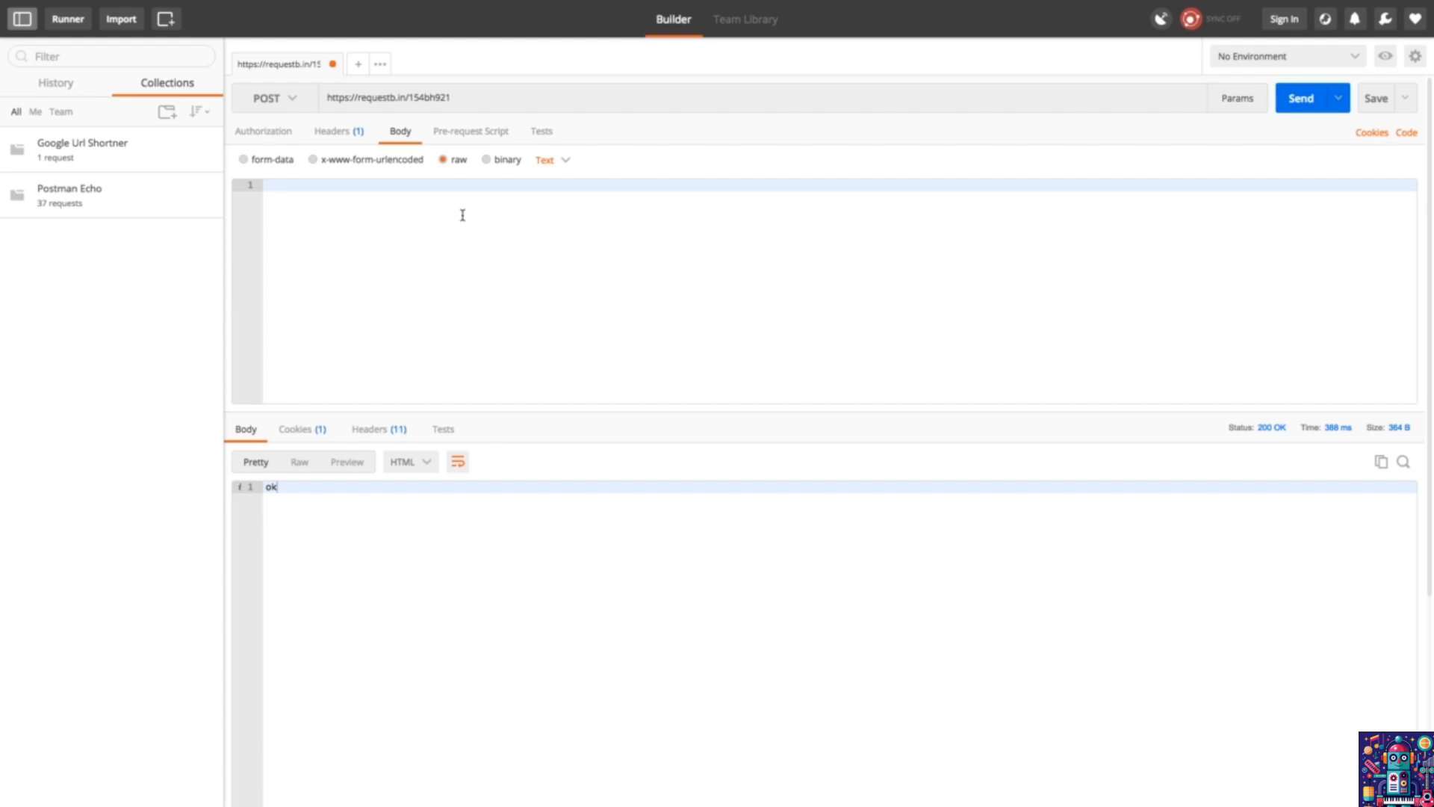
left_click(462, 215)
type("{}")
key("Left")
left_click(566, 165)
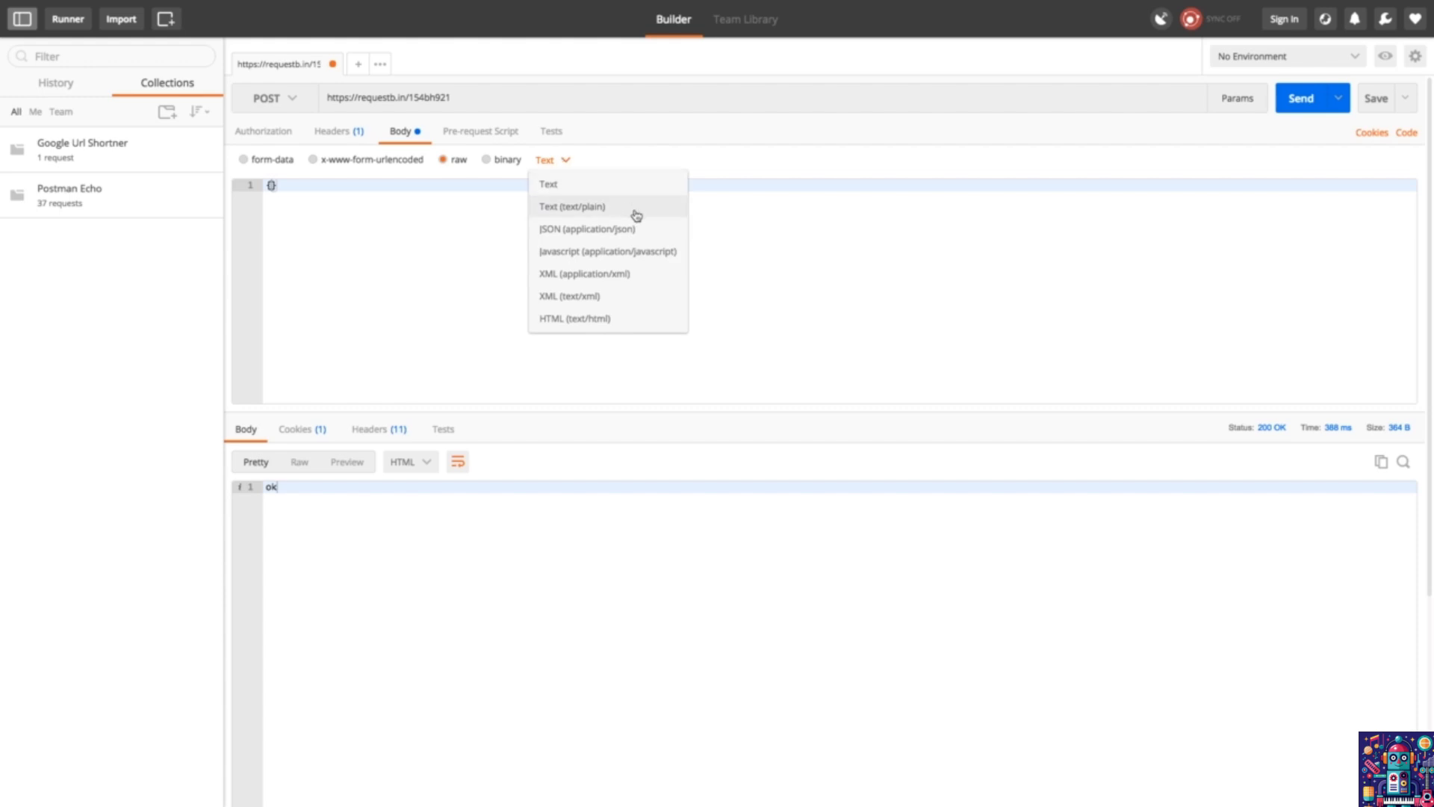
left_click(576, 231)
Check the Content-Type request header, view the headers in bulk-edit form and return to the key-value form.
left_click(354, 133)
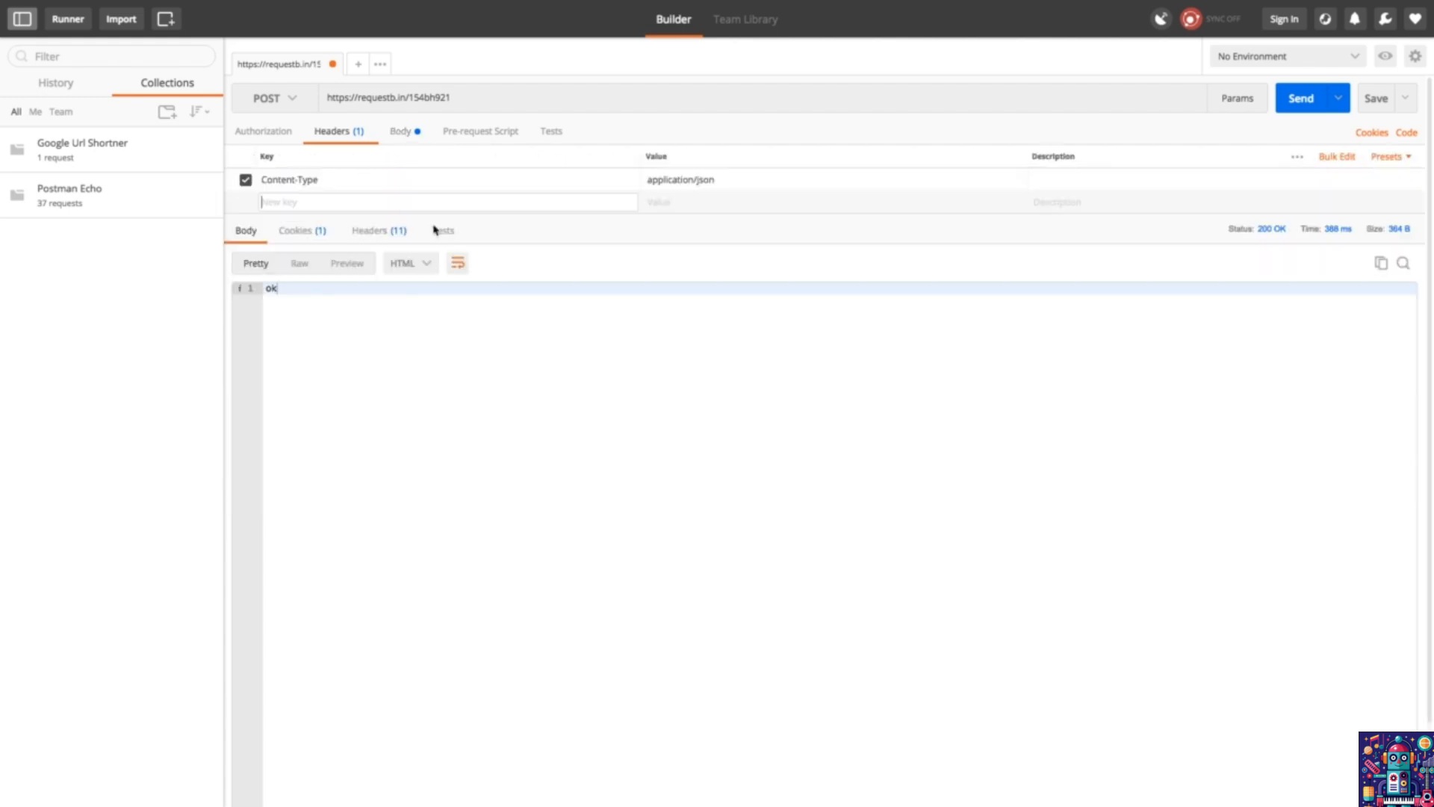
left_click(674, 179)
left_click(1346, 157)
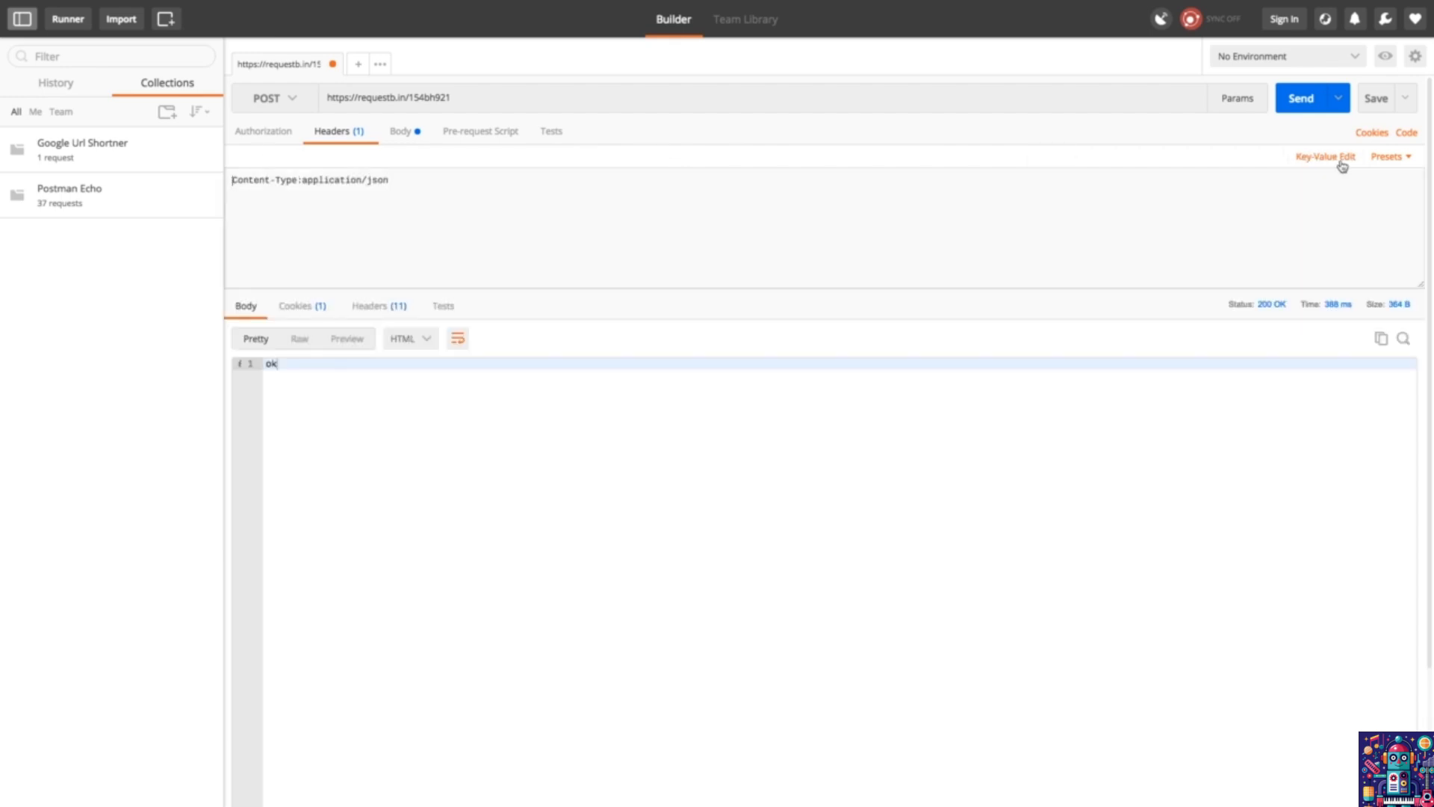
left_click(1343, 163)
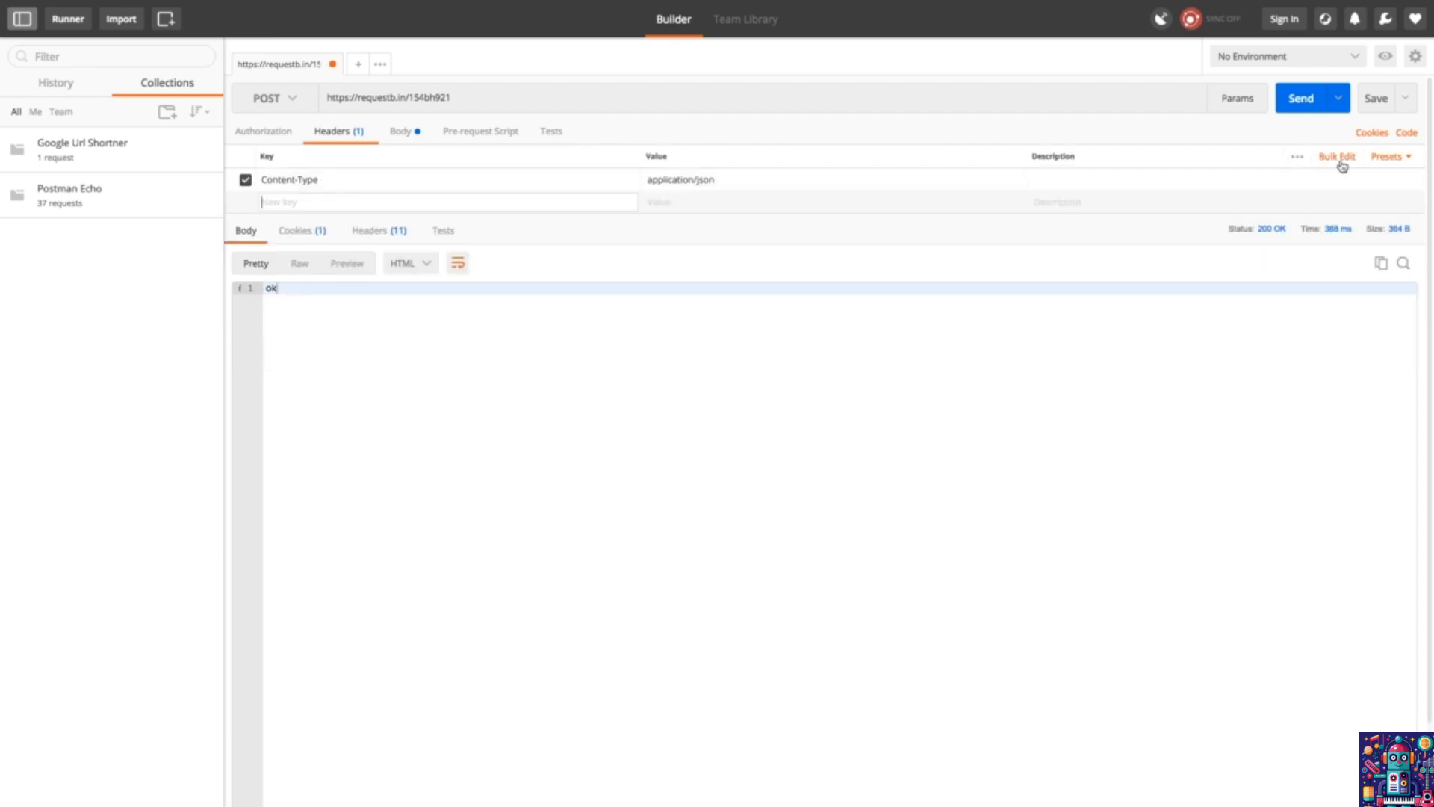
Create a header preset named "My custom header" containing the key X-My-Header with the value FOO.
left_click(1389, 161)
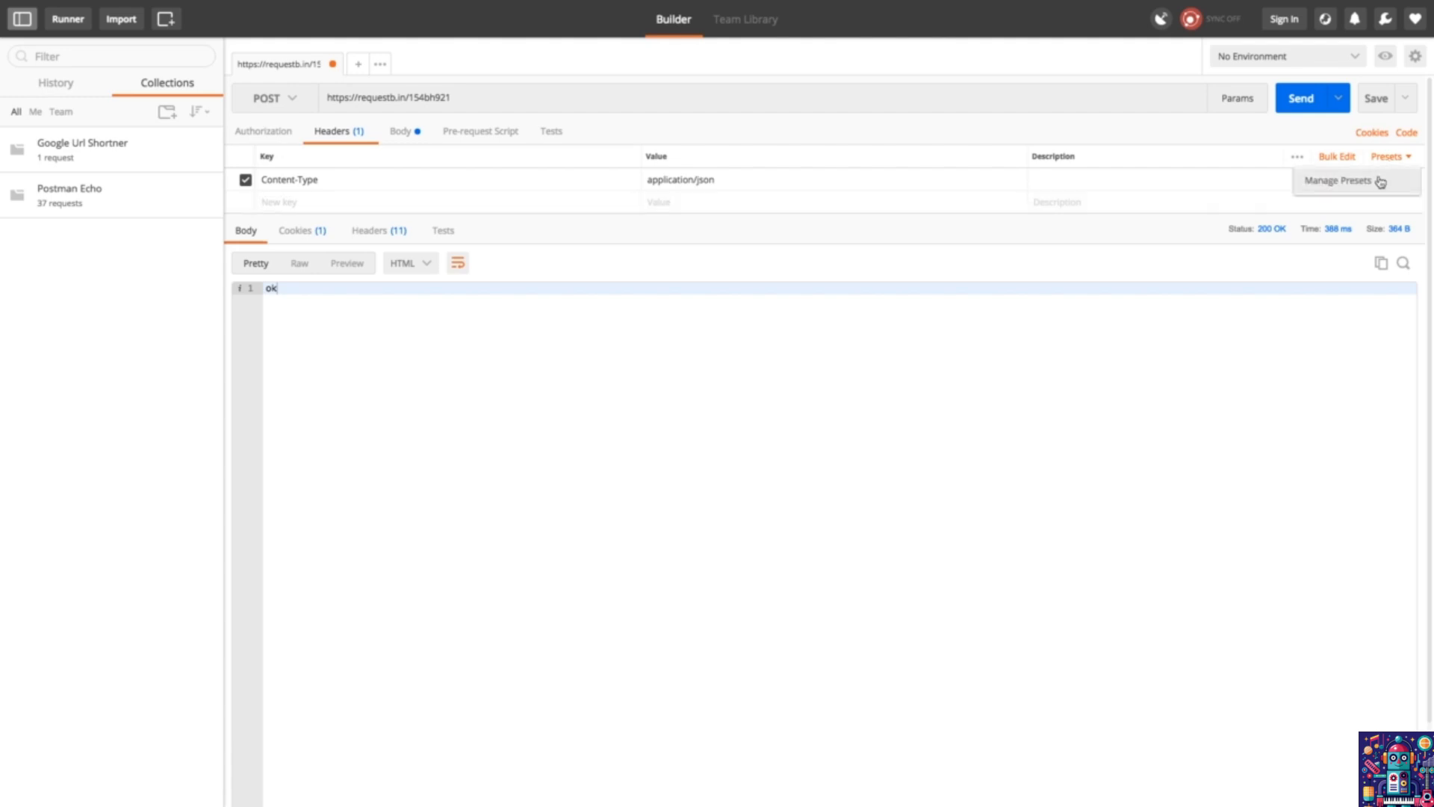
left_click(1380, 182)
left_click(415, 146)
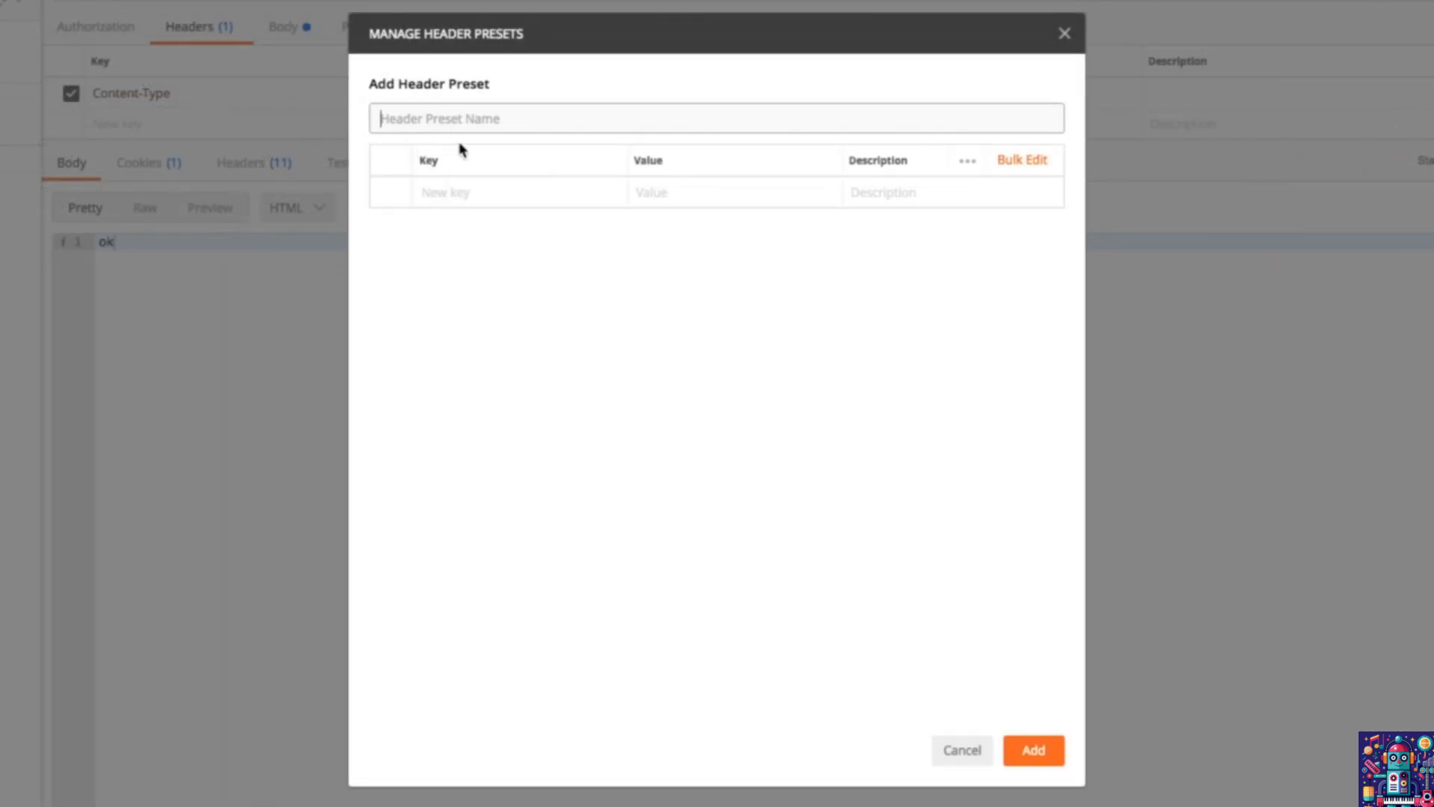
type("My C")
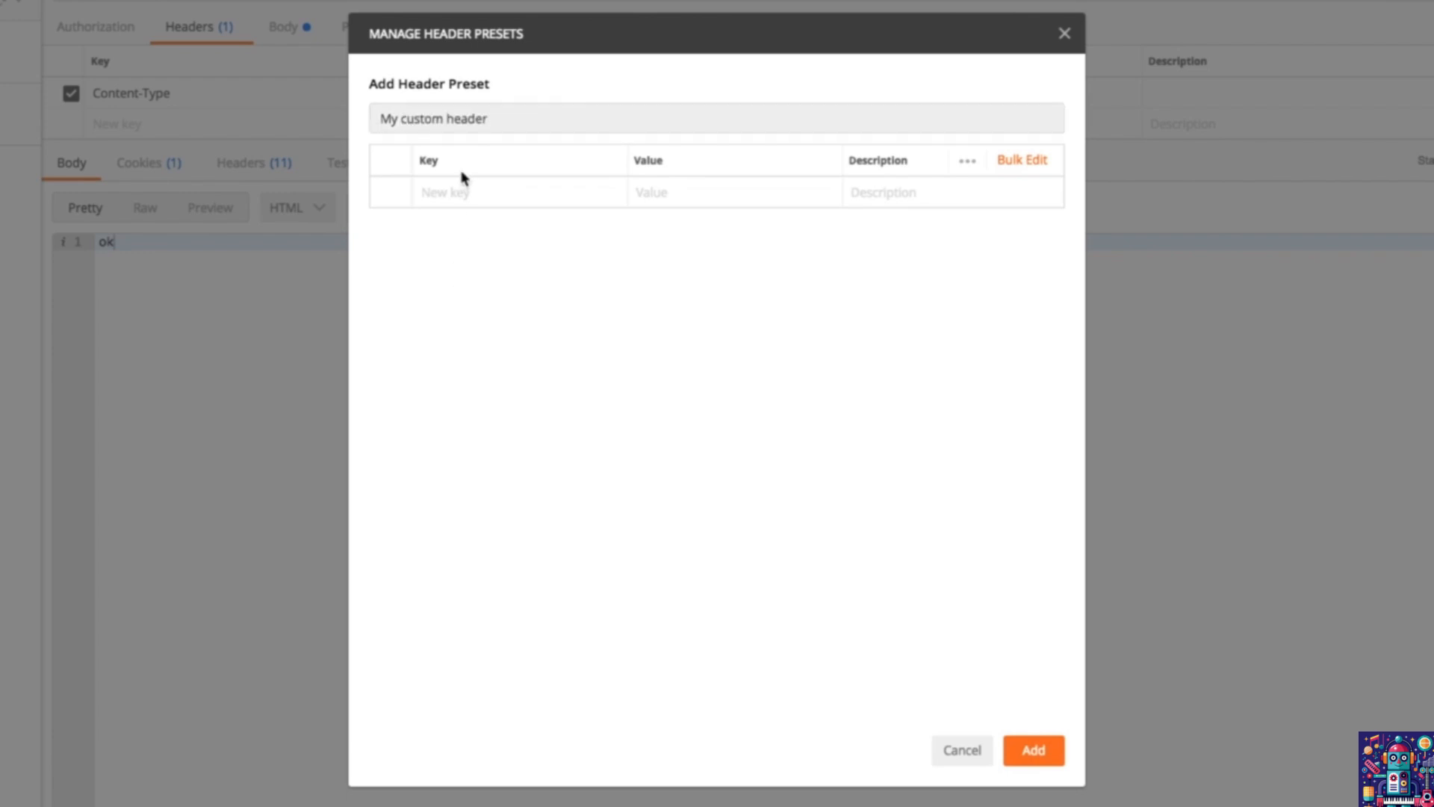
left_click(451, 199)
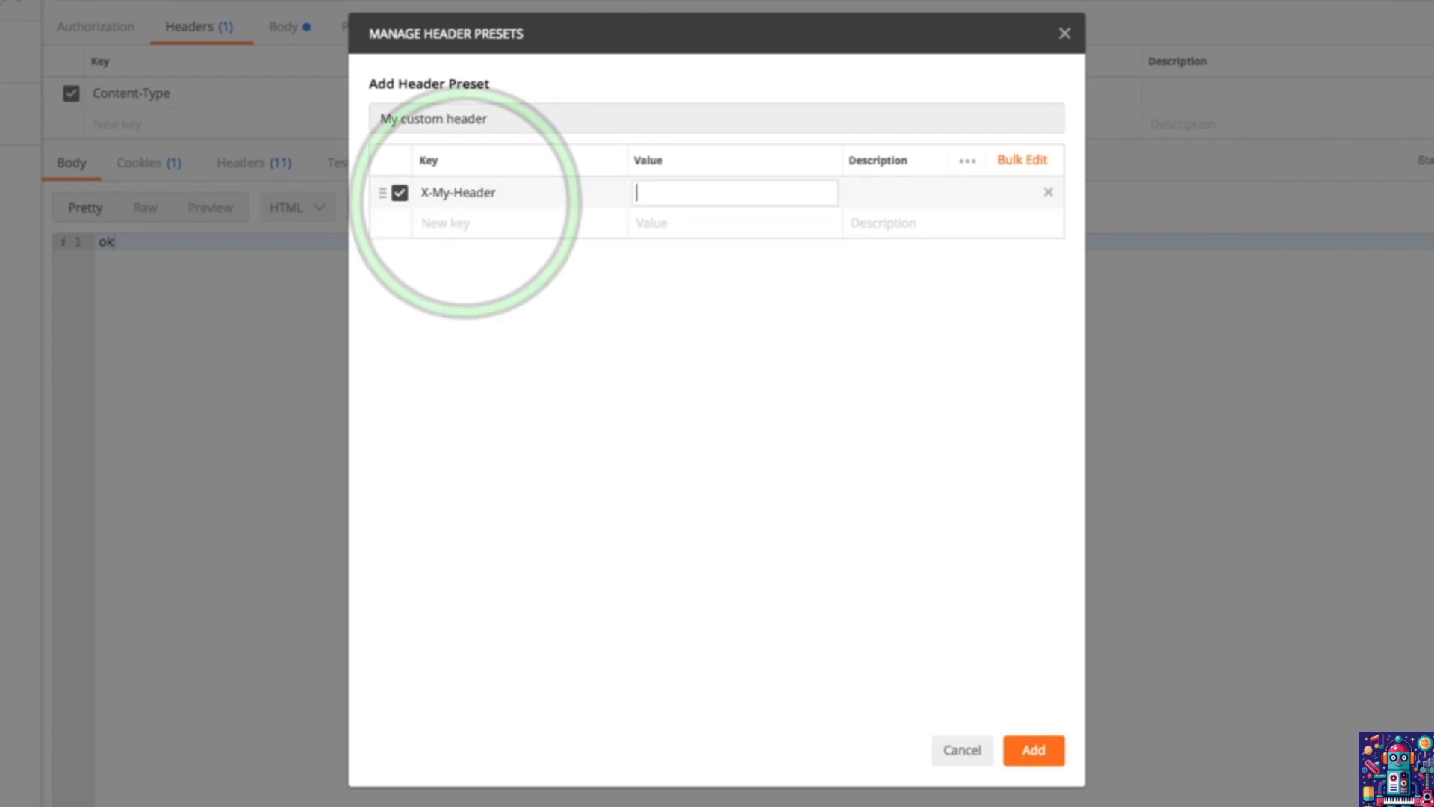
type("F")
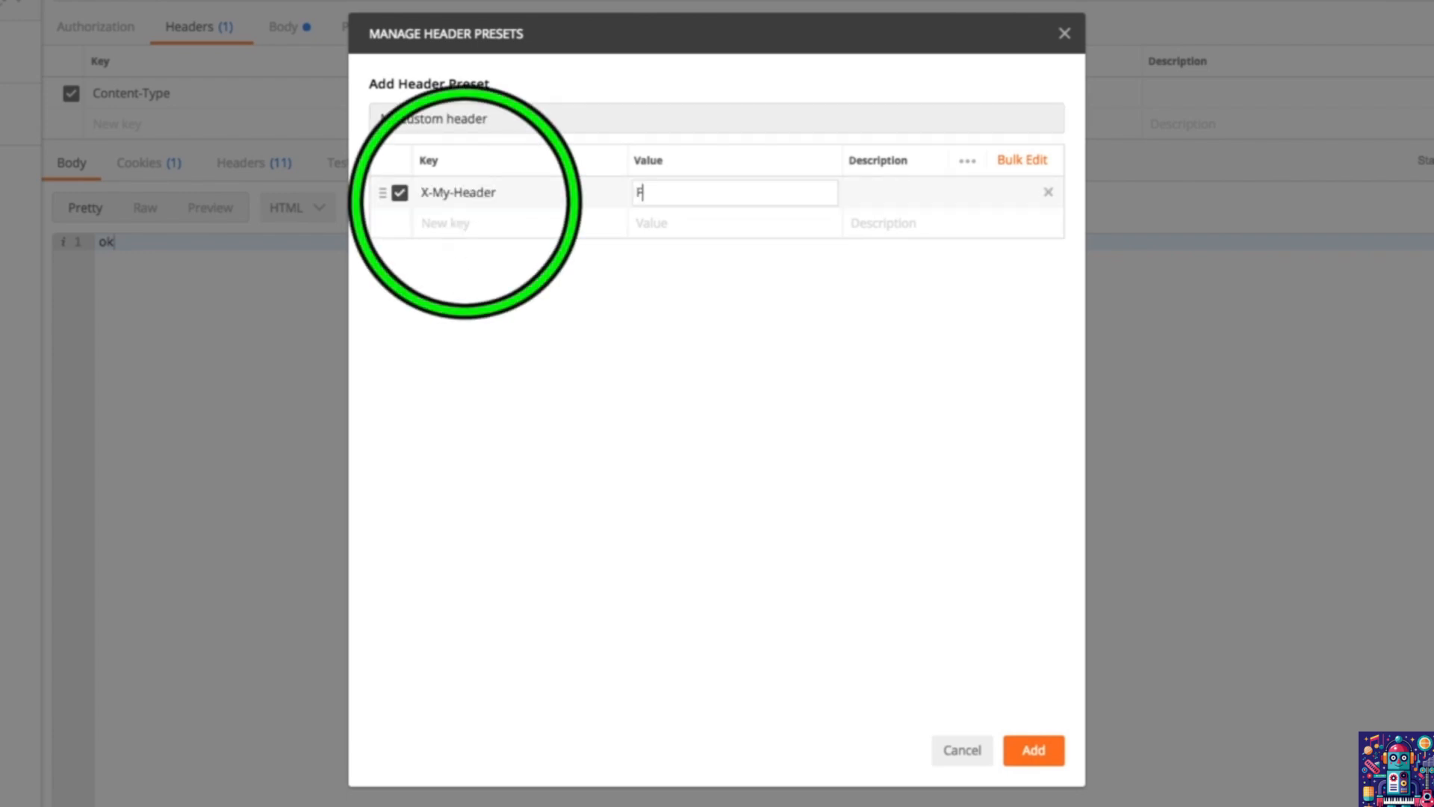
type("OO")
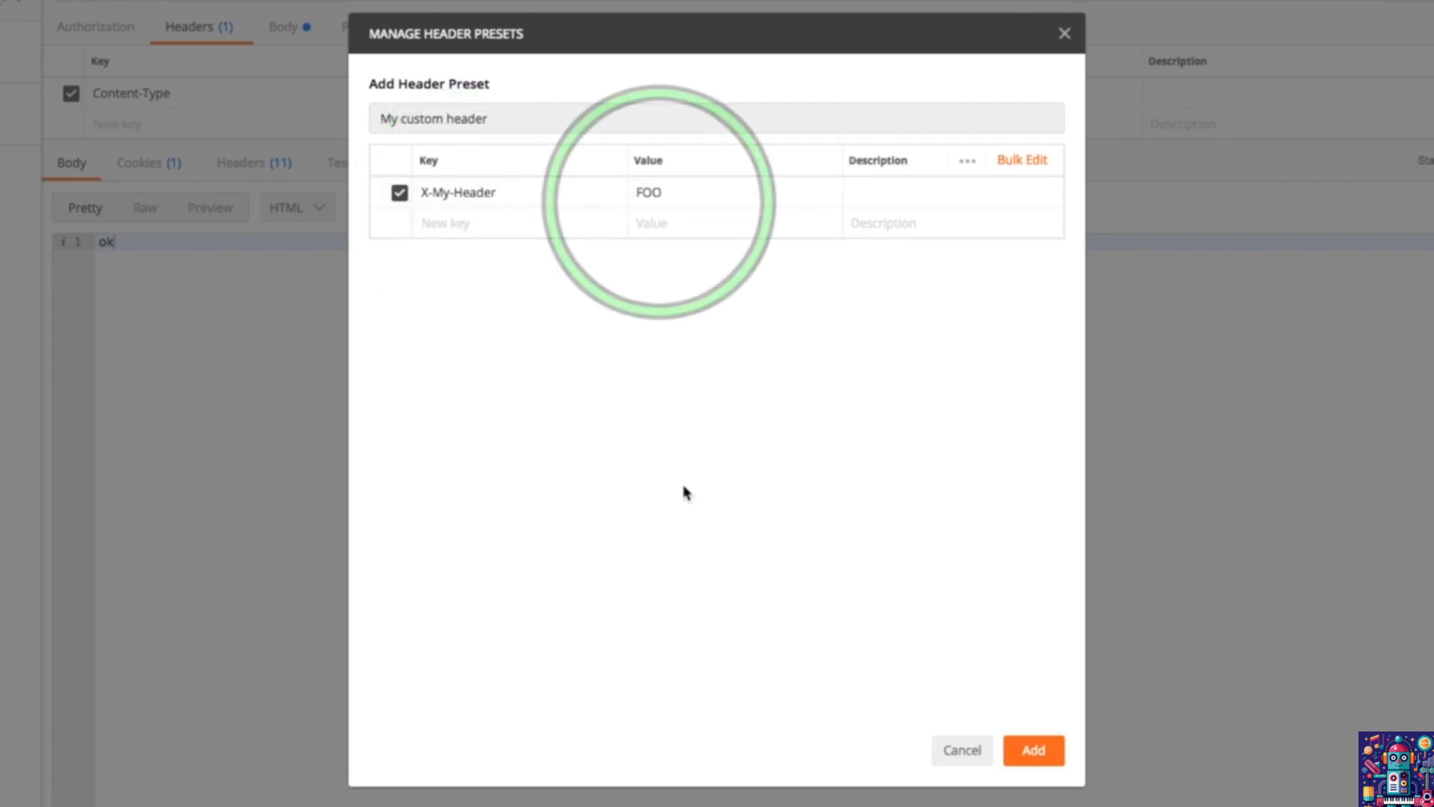
left_click(1036, 752)
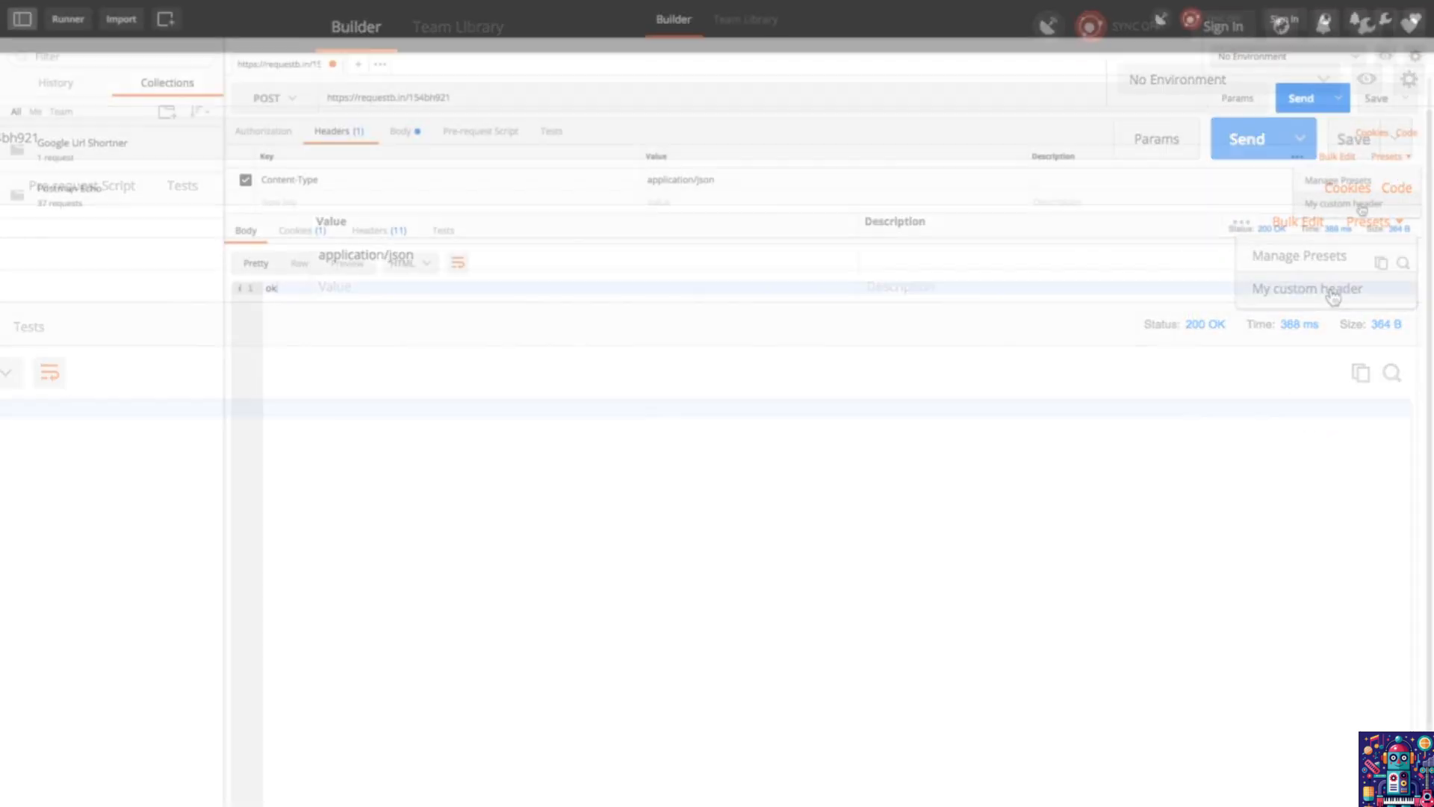
Apply the "My custom header" preset to the request, review its headers and body, and send it.
left_click(1361, 204)
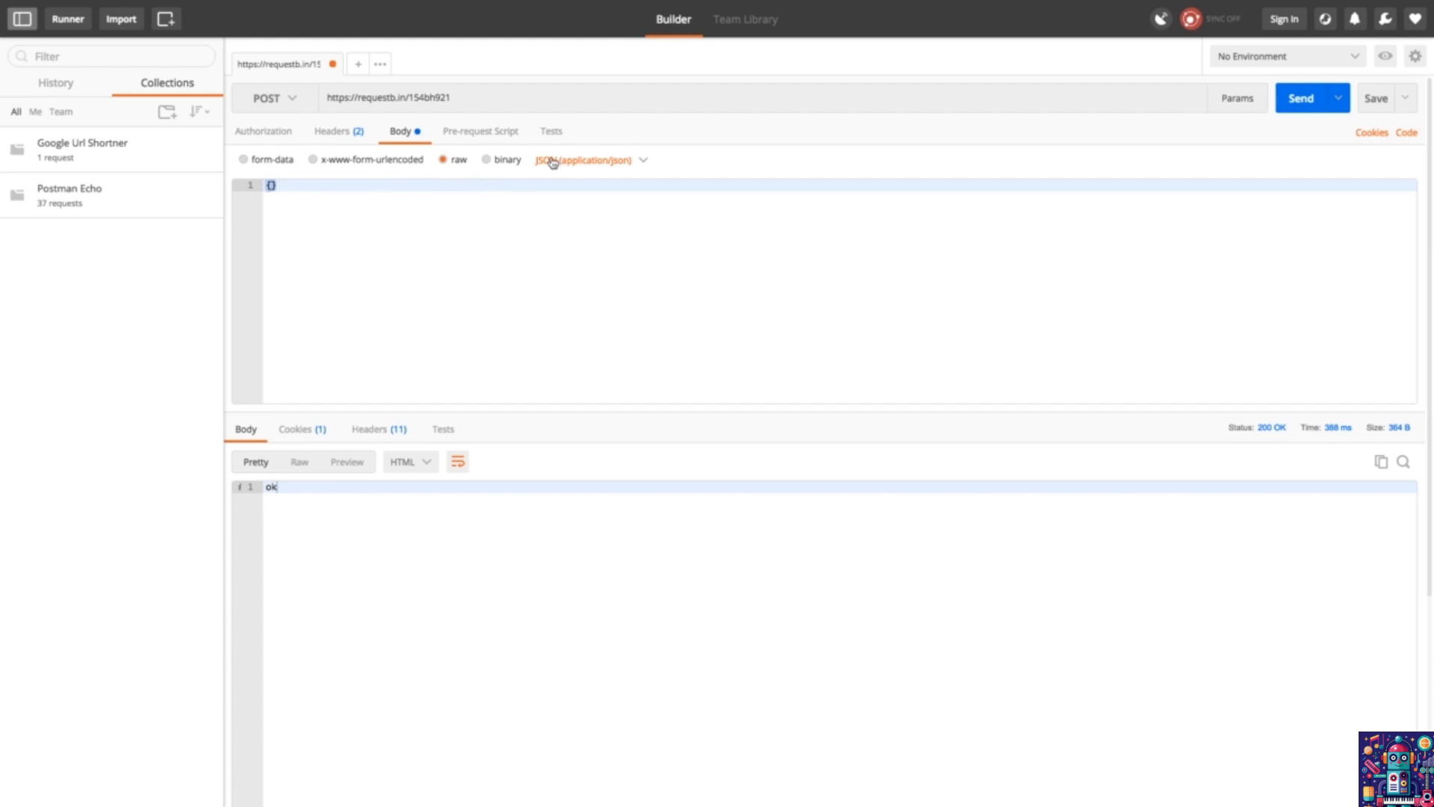
left_click(350, 133)
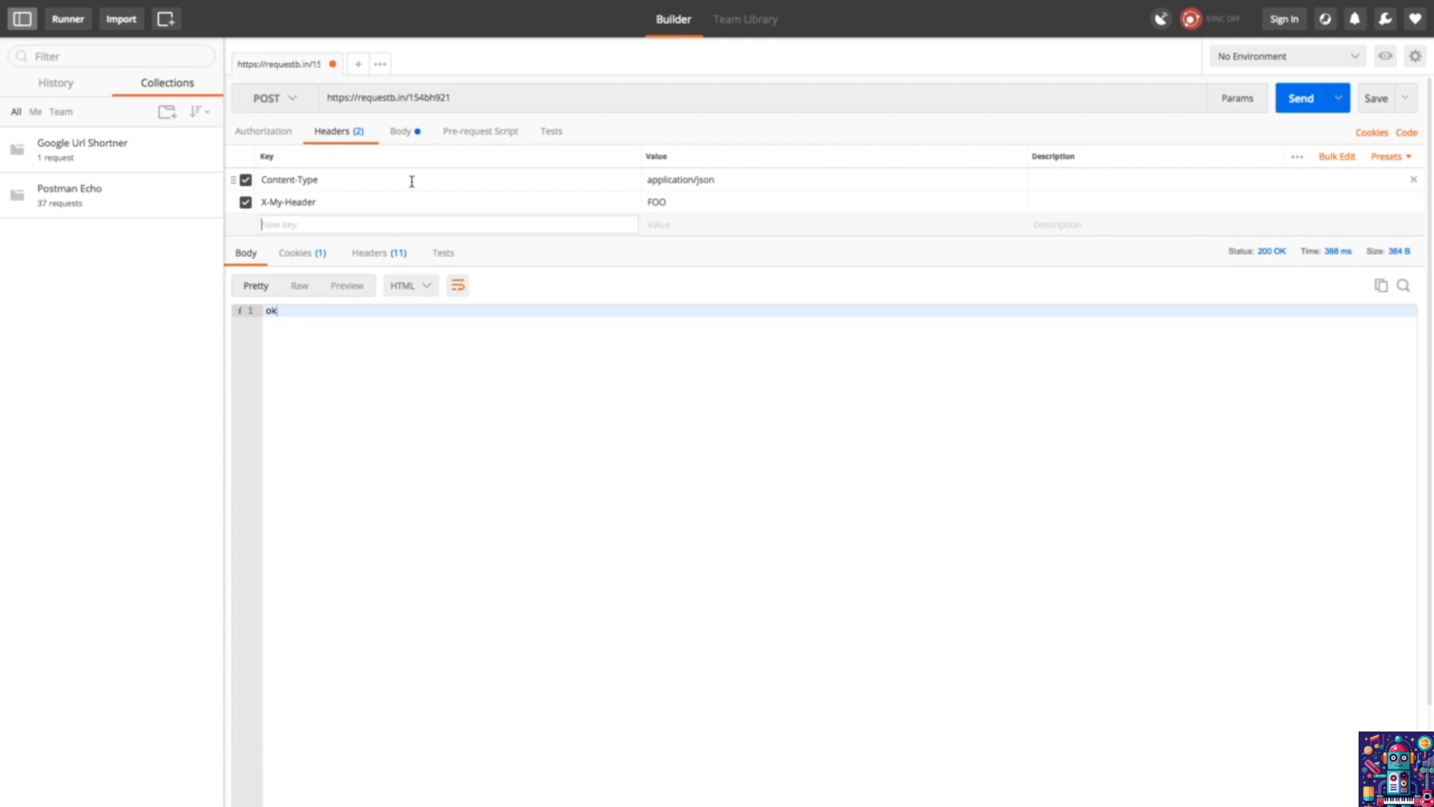
left_click(403, 134)
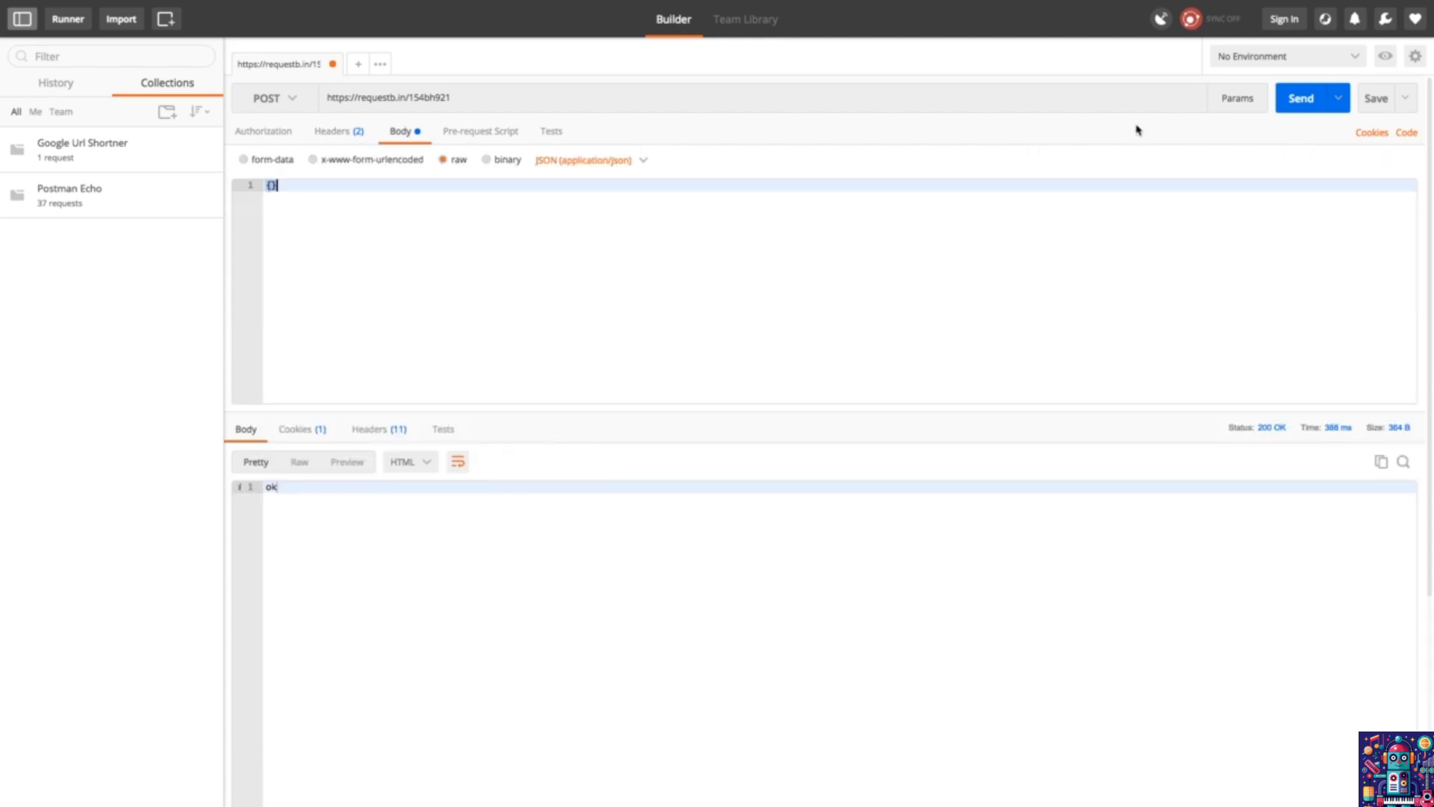
left_click(1303, 95)
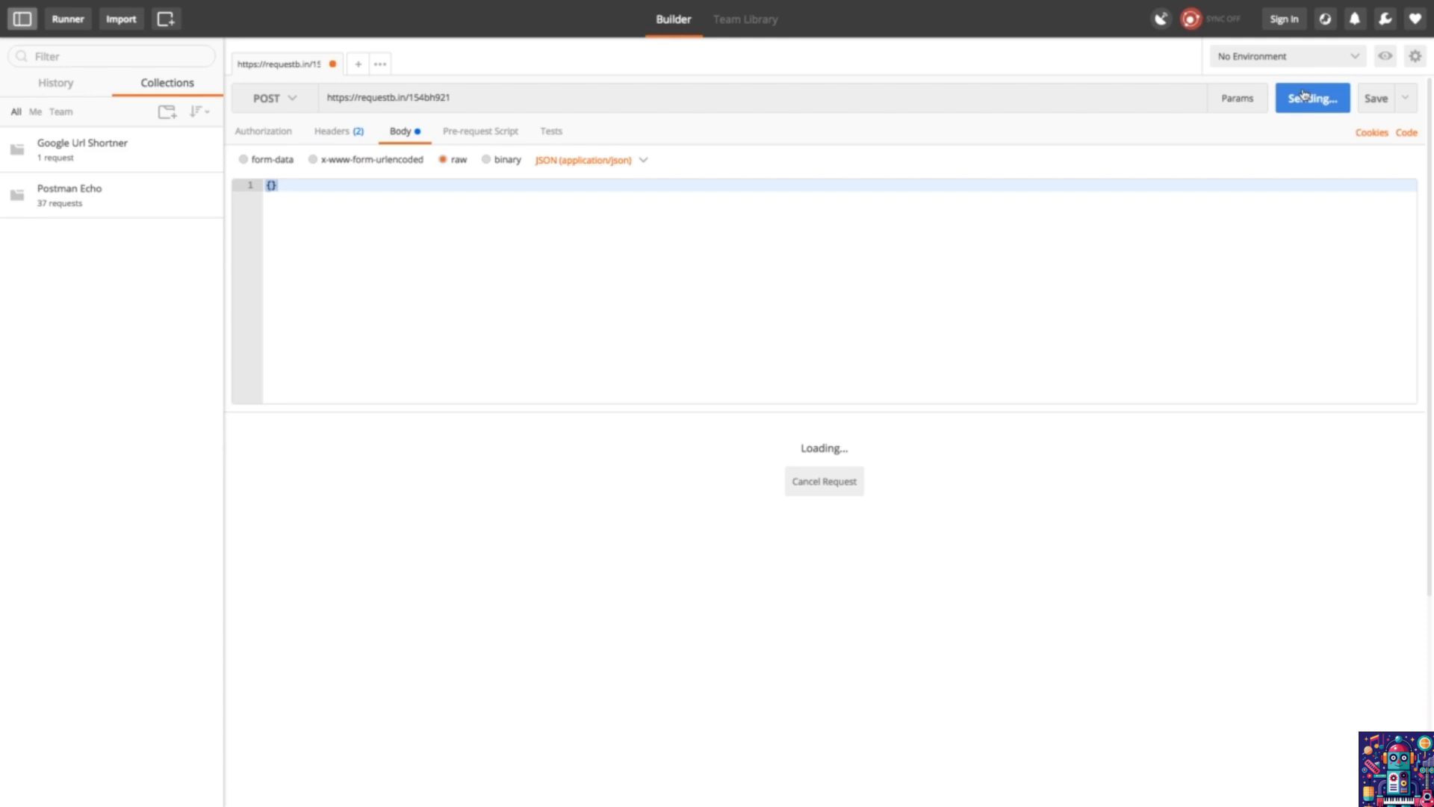
Reload the RequestBin page in the browser and examine the newest request's raw body, Content-Type and X-My-Header.
key("super+Tab")
left_click(55, 42)
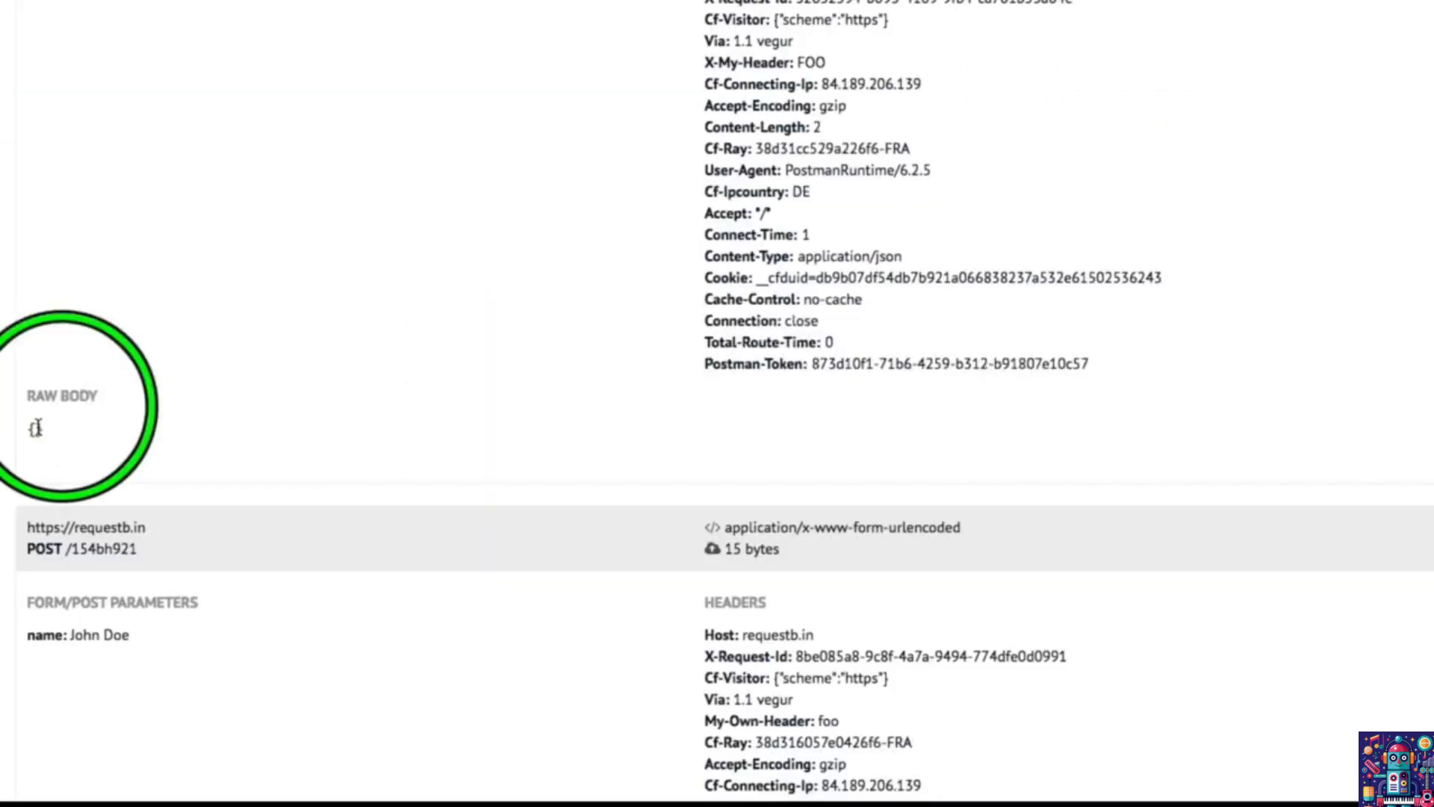
double_click(36, 427)
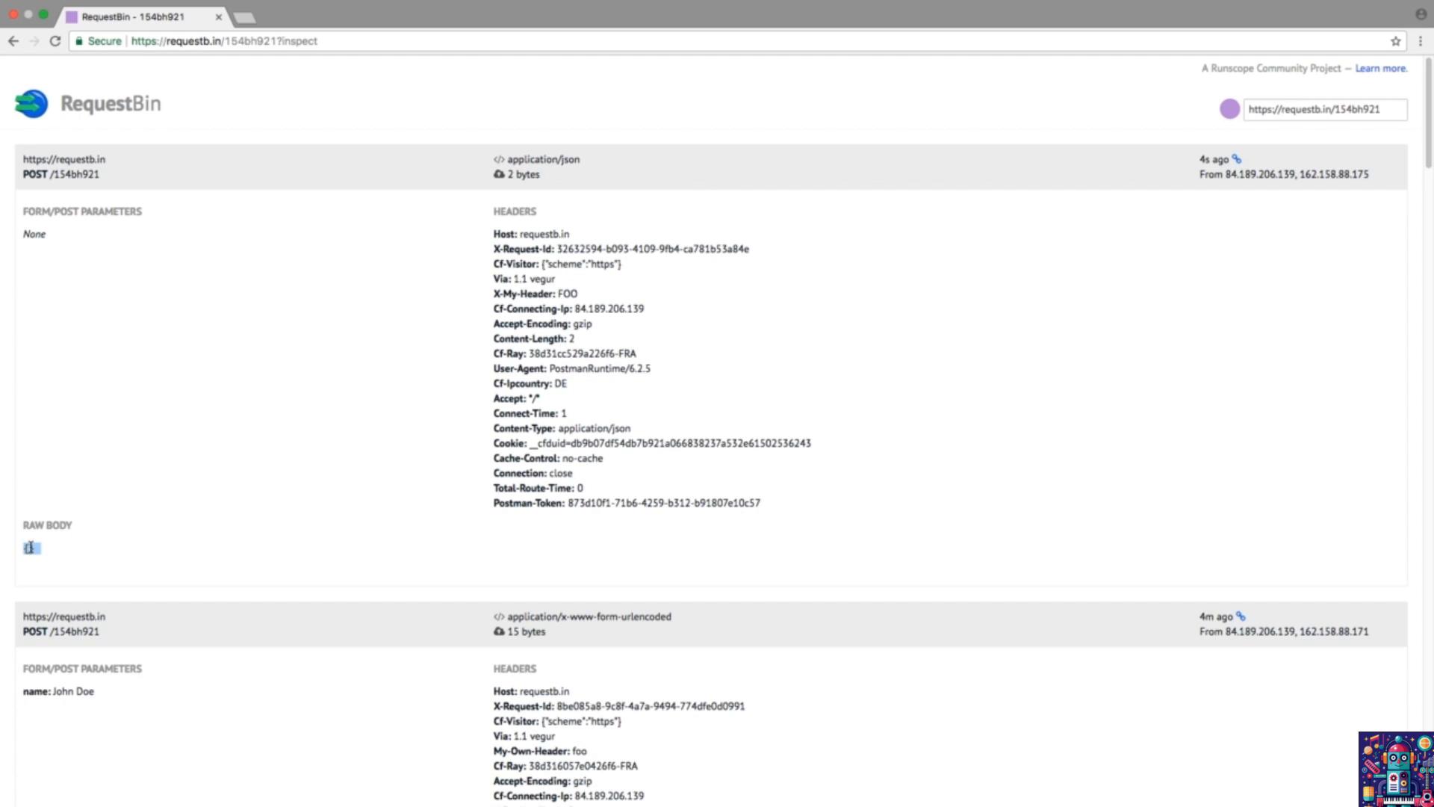
triple_click(520, 428)
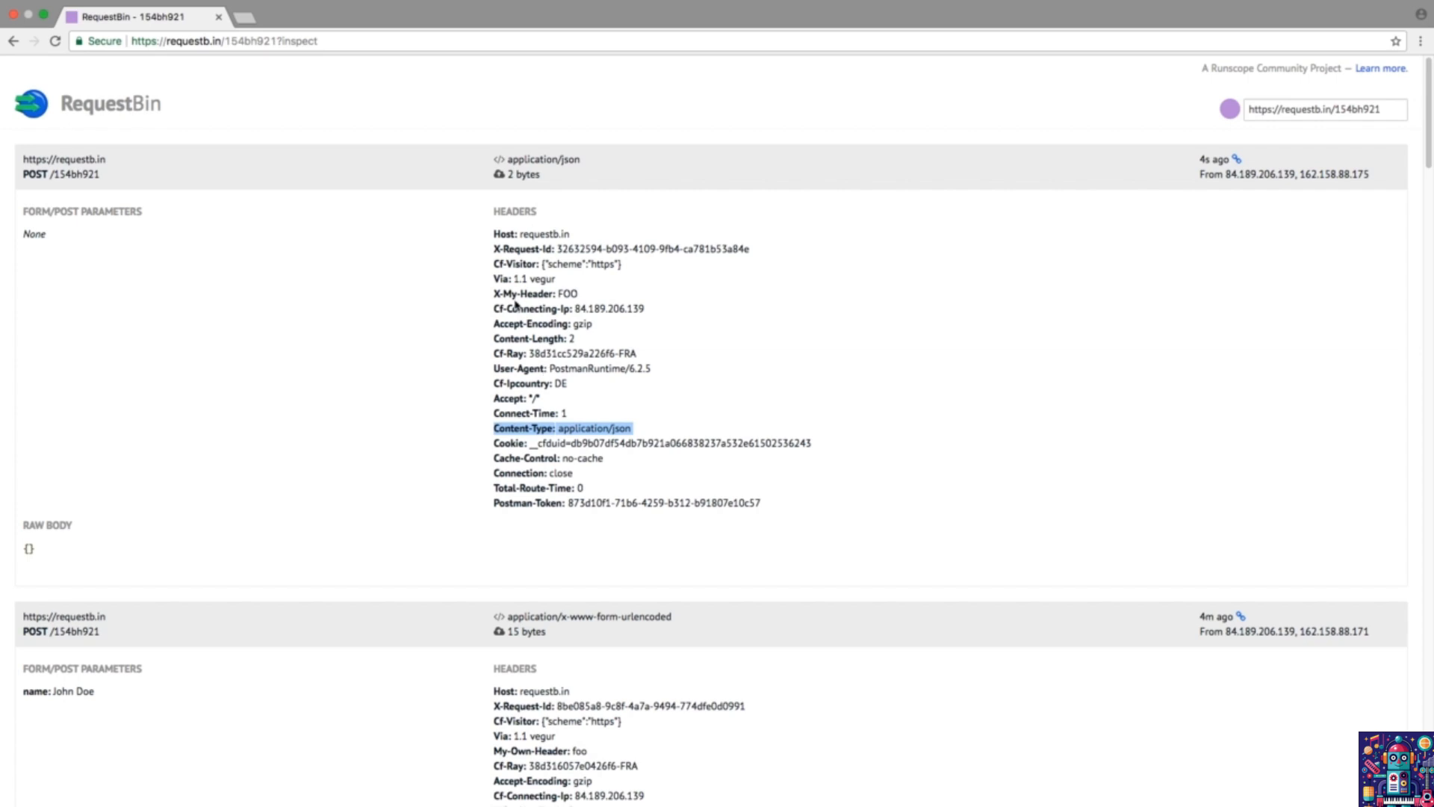
triple_click(513, 295)
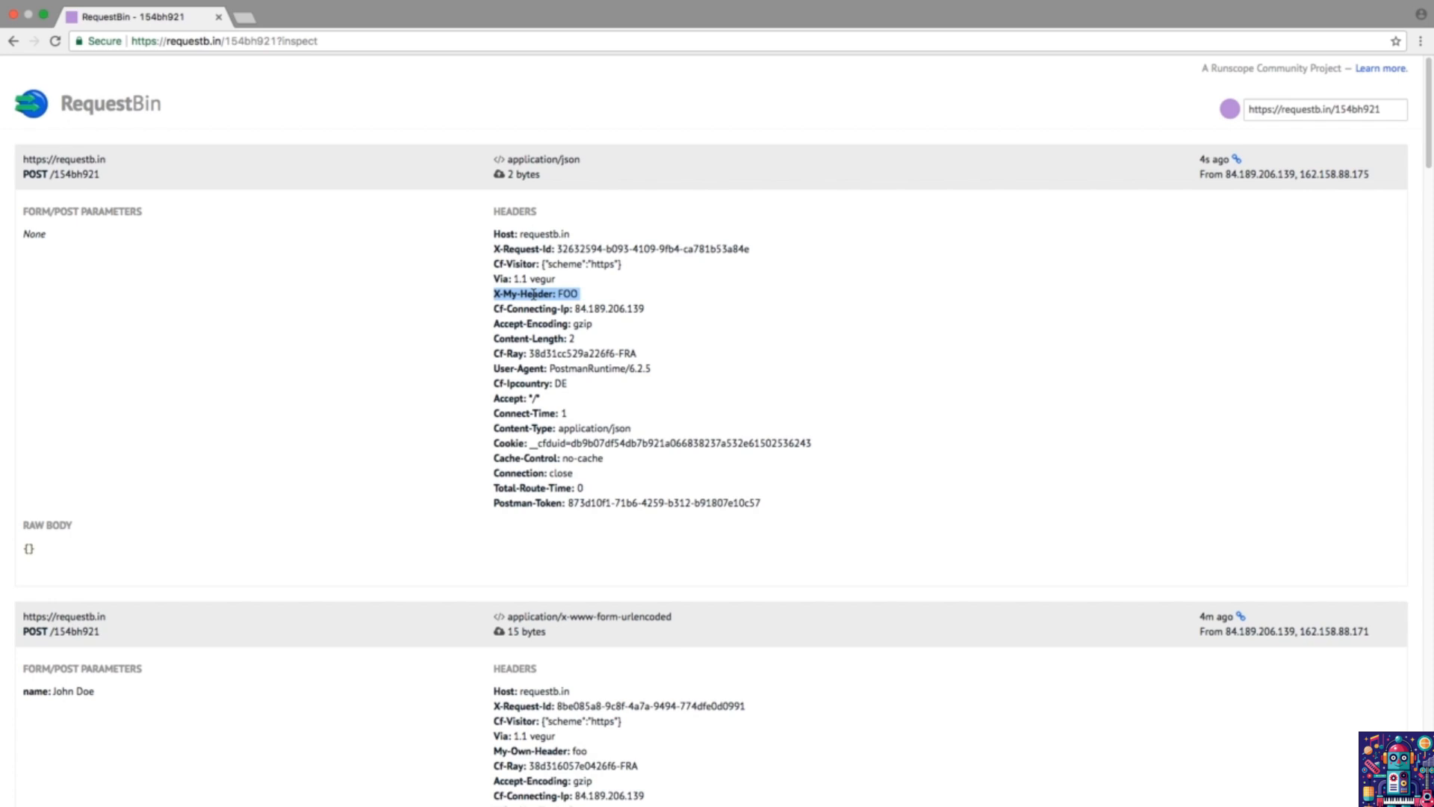
Return to Postman, set the body type to binary, attach the file "Screen Shot 2017-08-12 at 13.34.54" and send the request.
key("super+Tab")
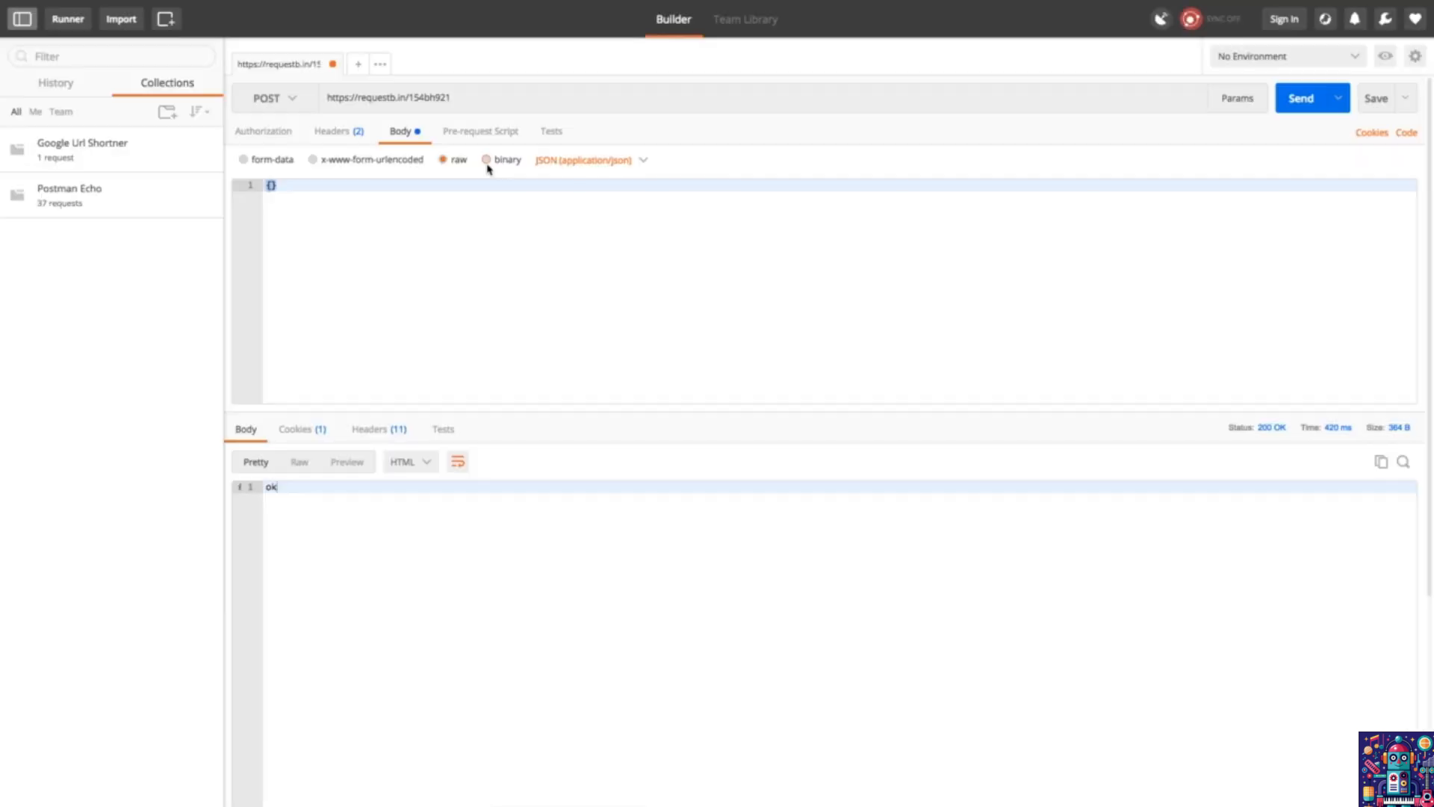
left_click(486, 160)
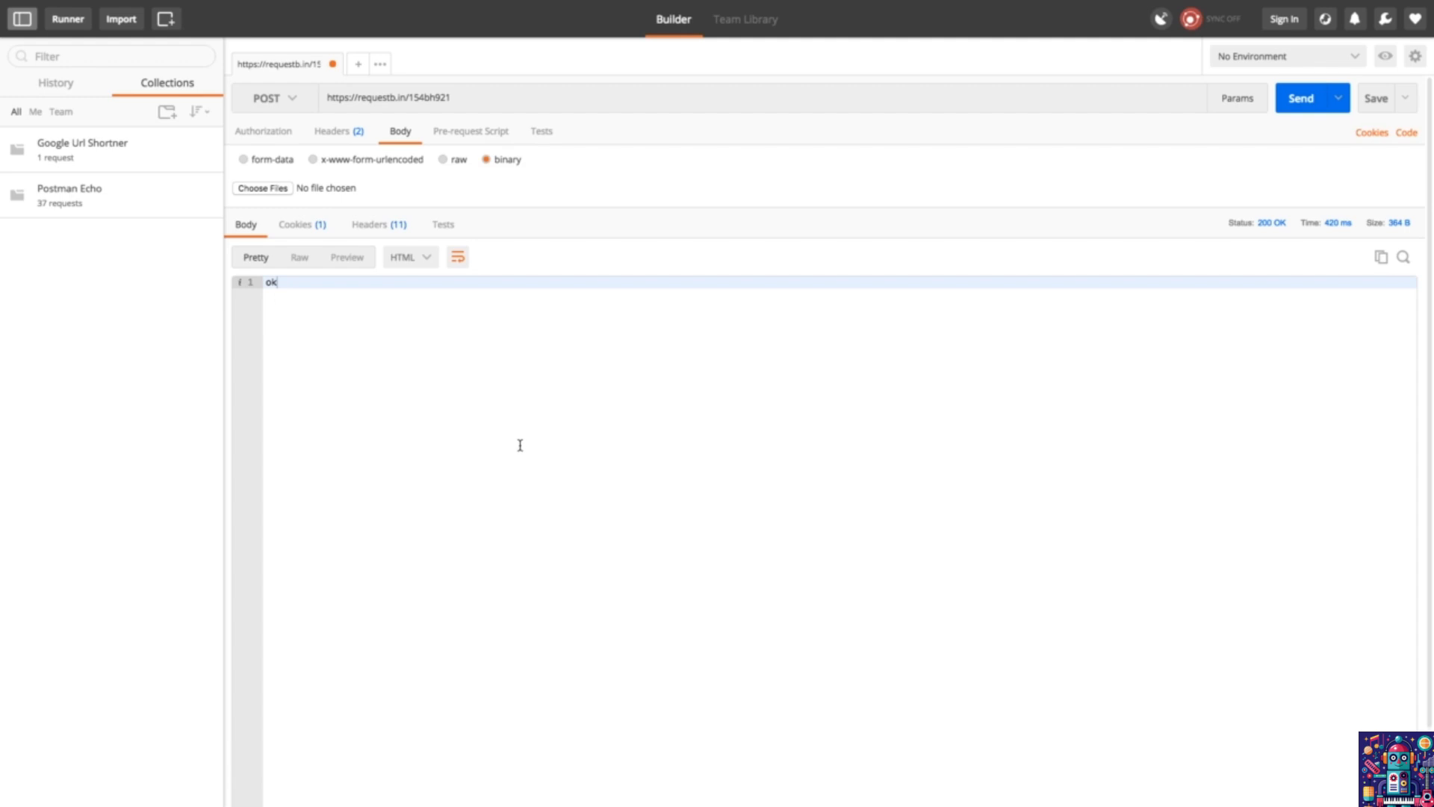
left_click(449, 161)
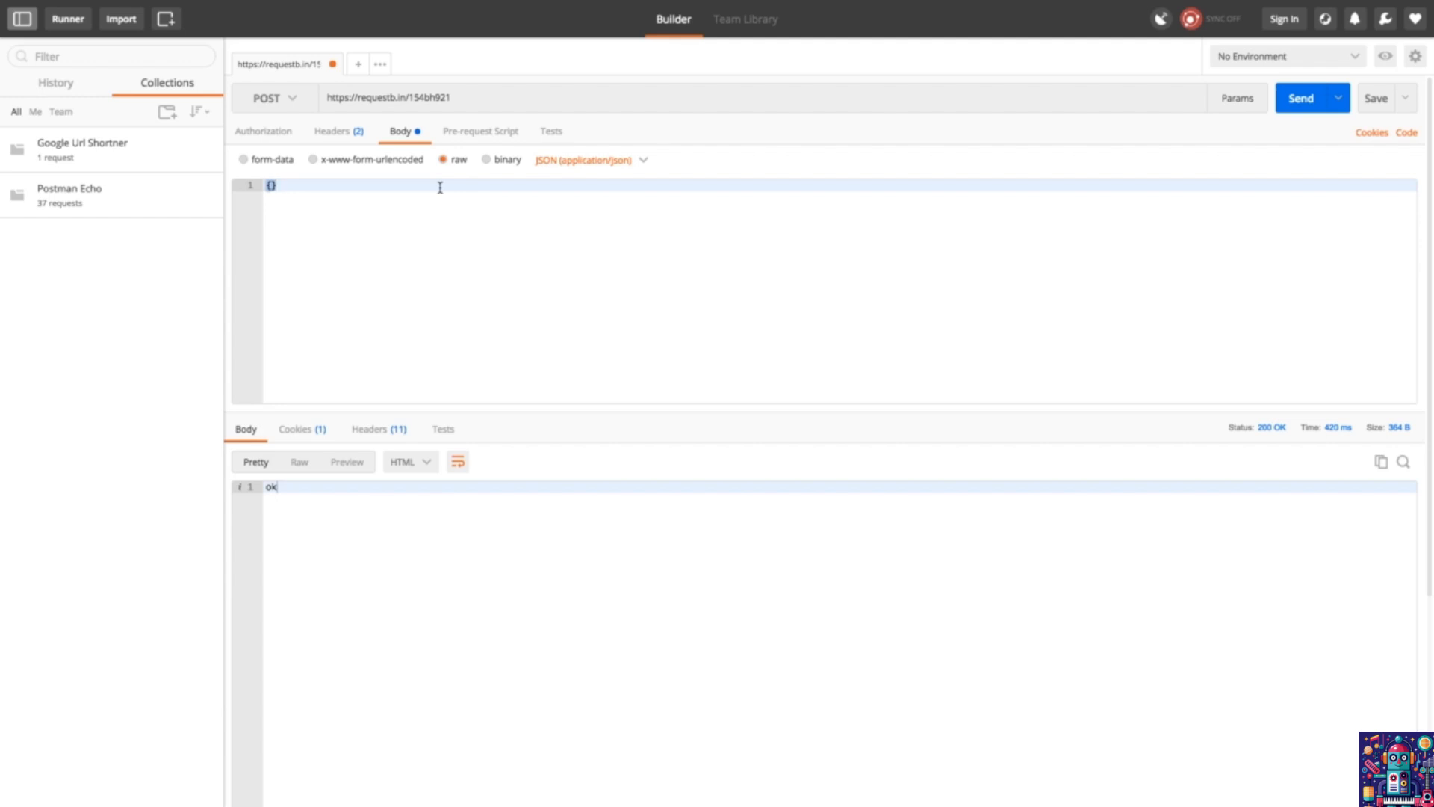
left_click(487, 160)
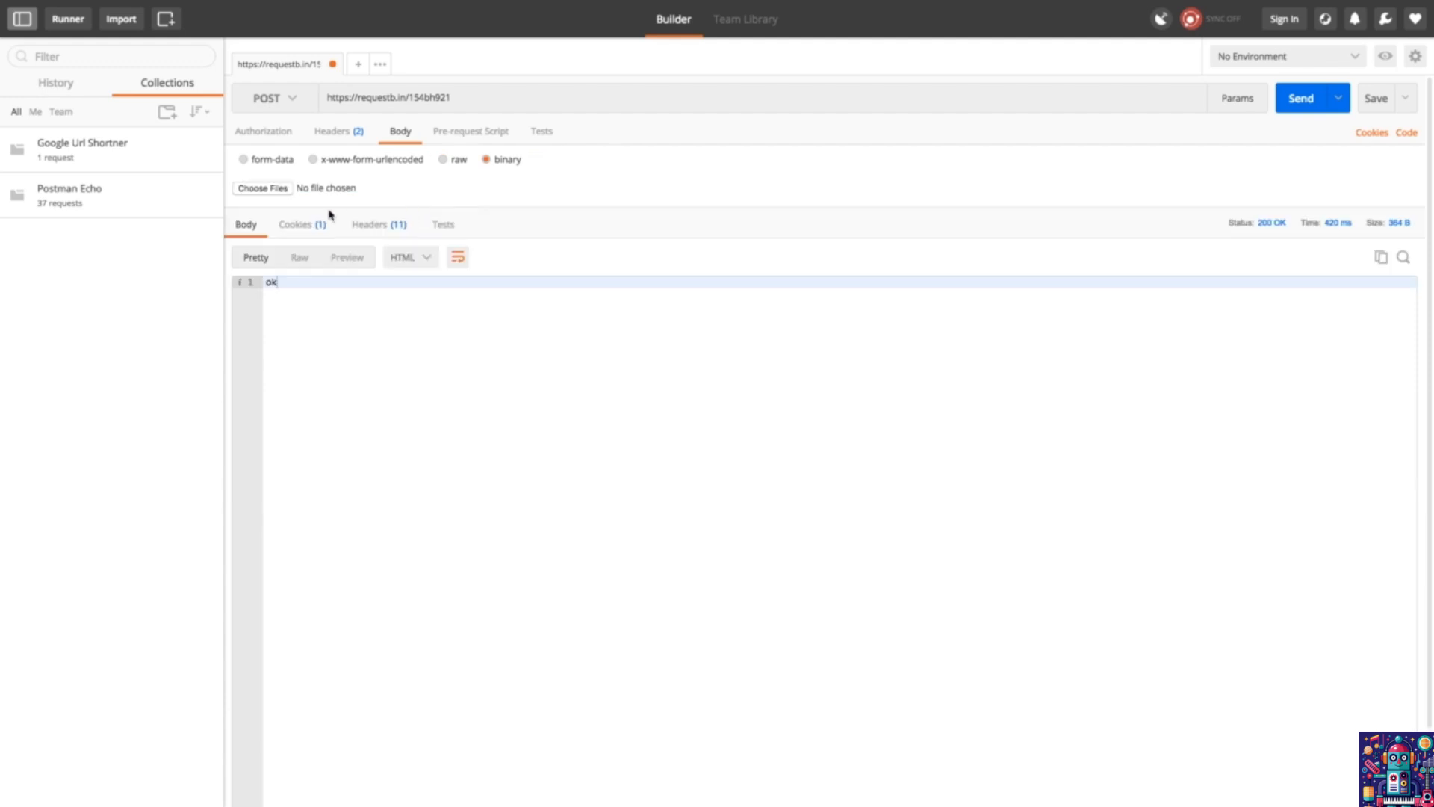
left_click(281, 190)
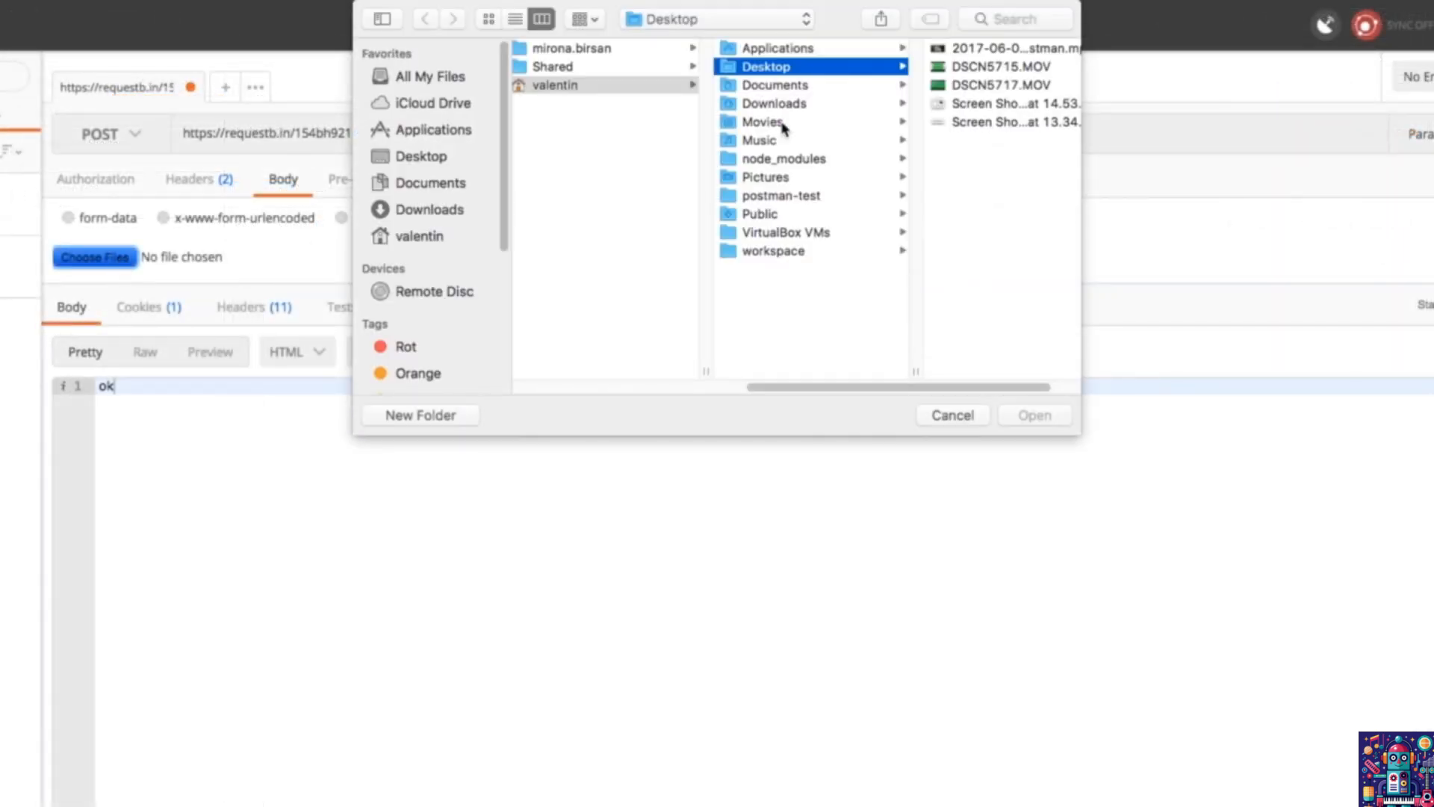
double_click(975, 121)
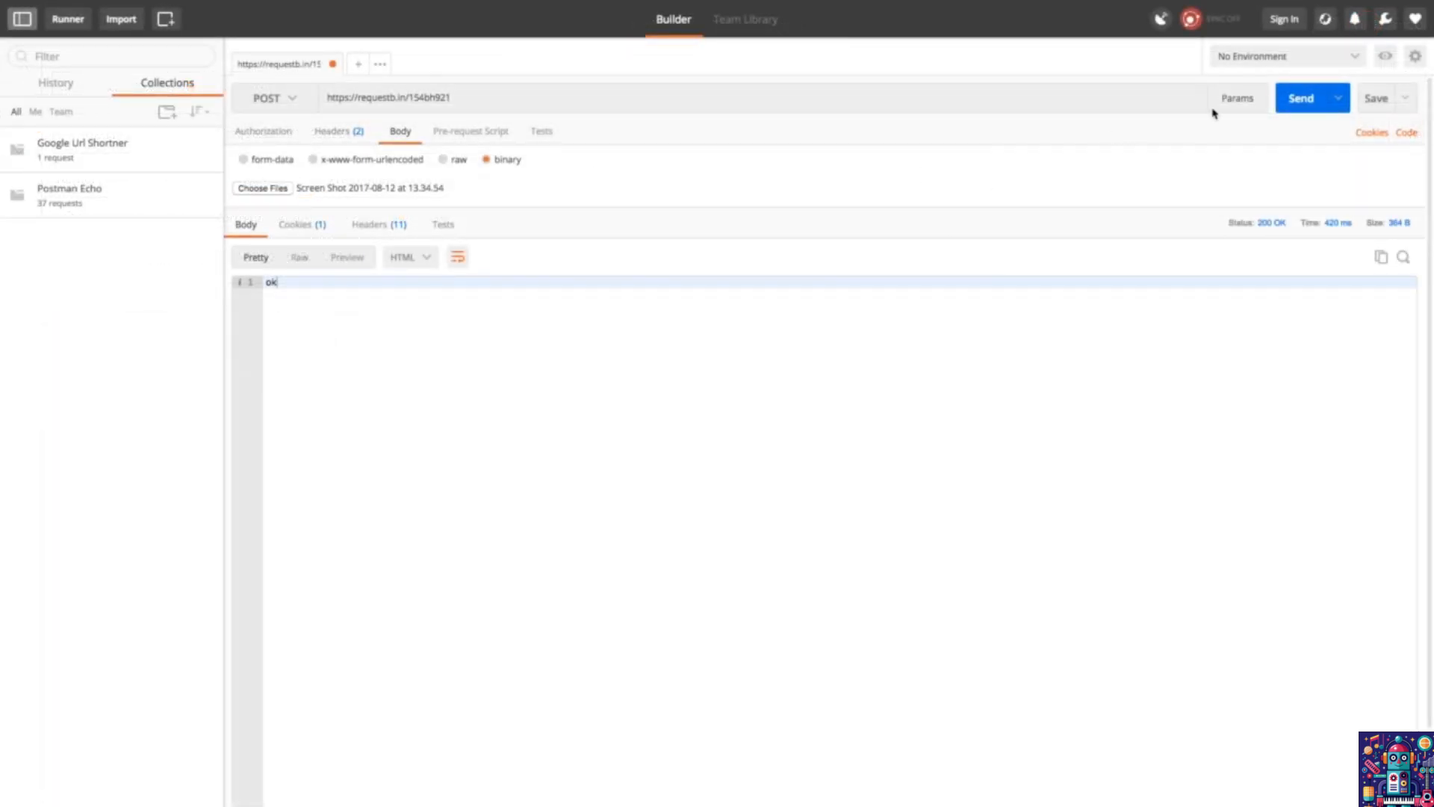
left_click(1293, 103)
Reload the RequestBin page in the browser and examine the raw body of the request with the binary file.
key("ctrl+Left")
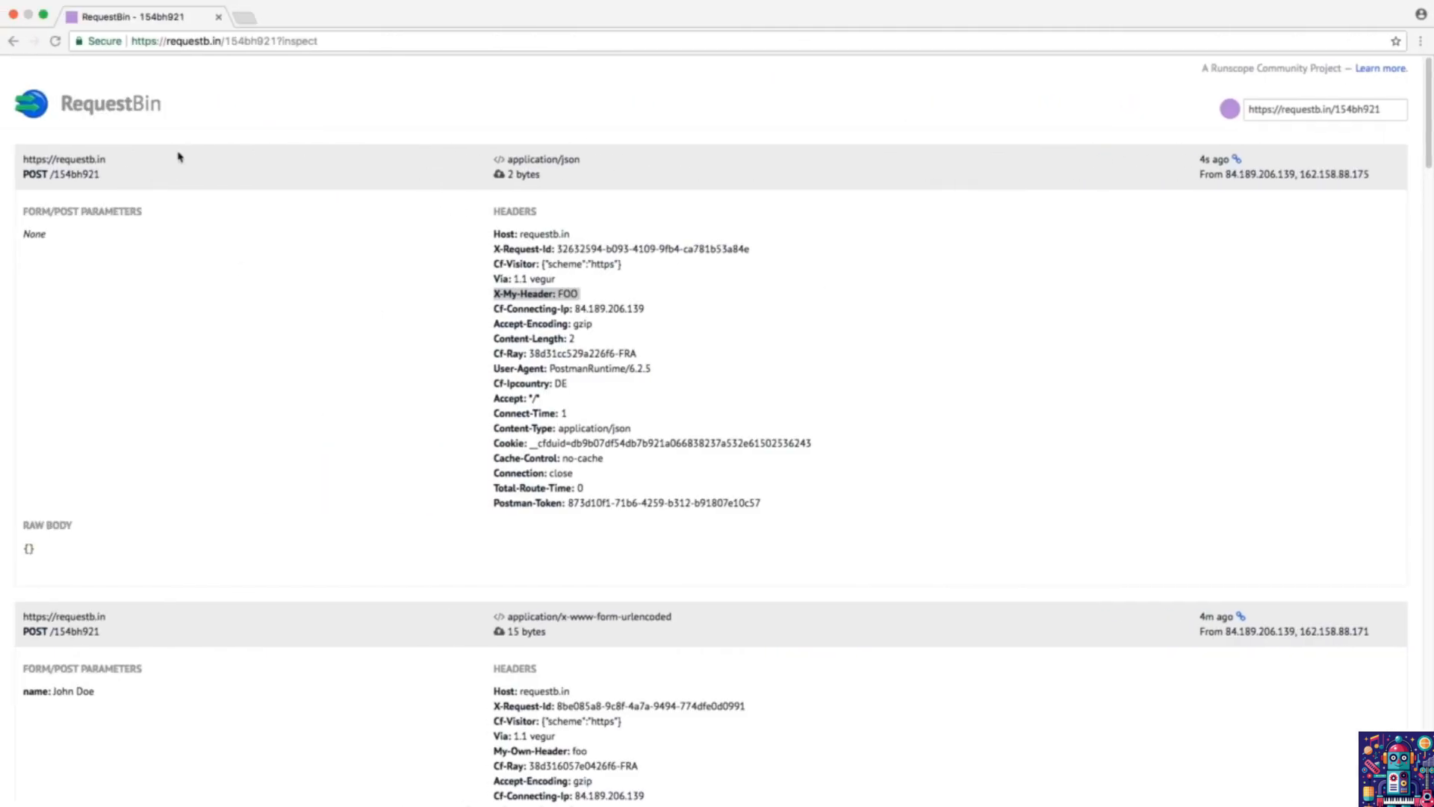
left_click(61, 49)
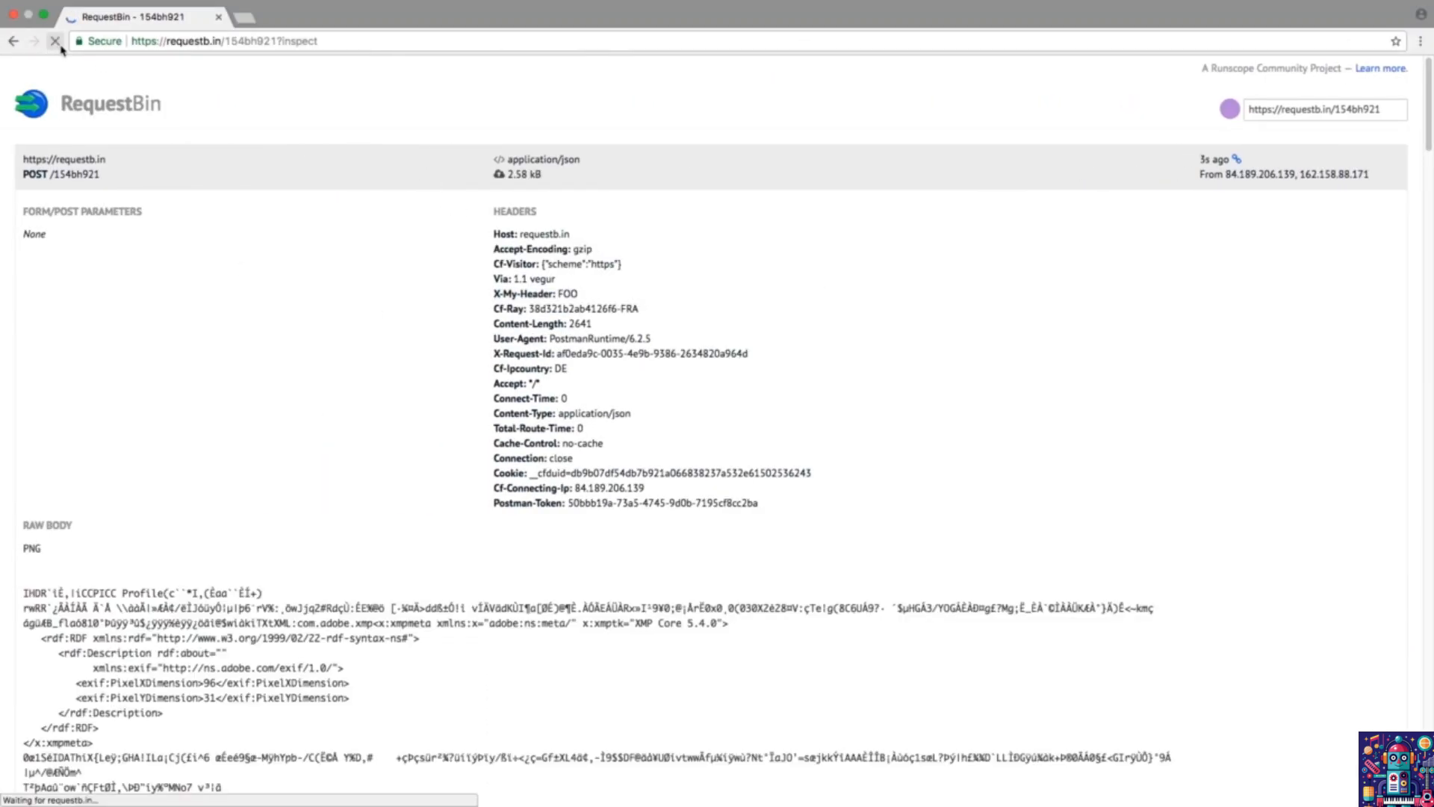
scroll(127, 407, "down", 2)
scroll(127, 407, "down", 2)
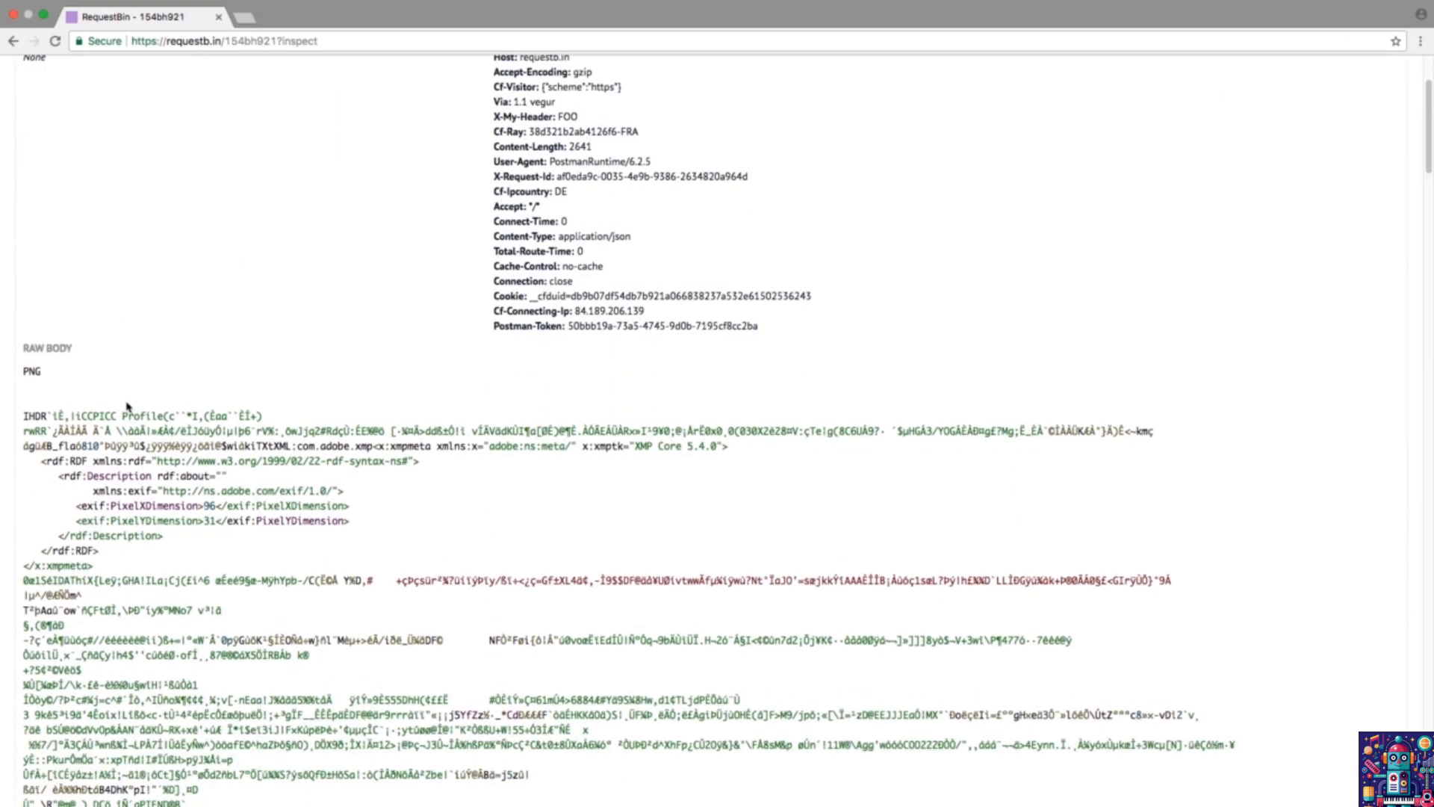
double_click(31, 371)
scroll(84, 471, "down", 3)
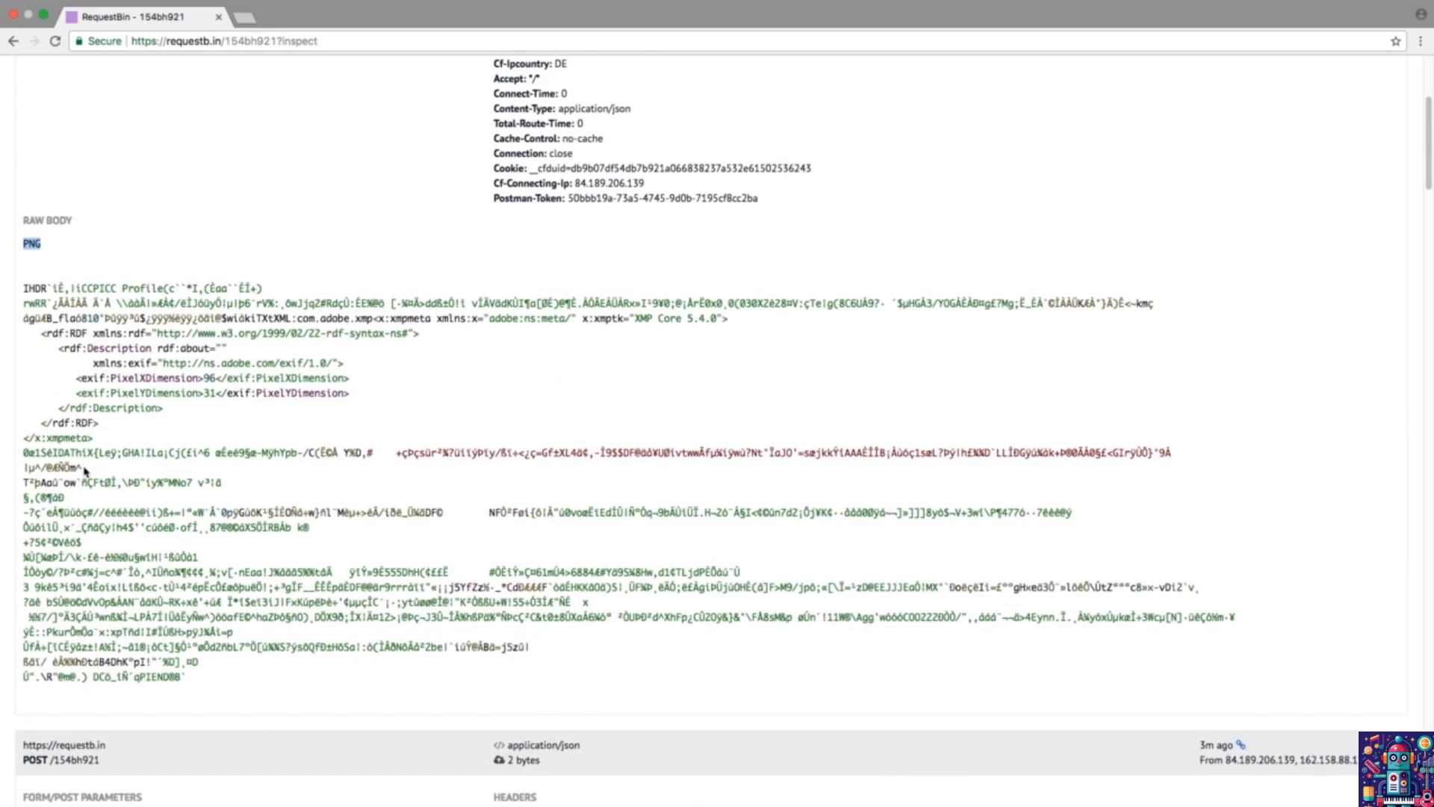
scroll(85, 471, "up", 7)
Return to Postman, switch the body to form-data, add a "file" key of type File, and open its file chooser without selecting a file.
key("super+Tab")
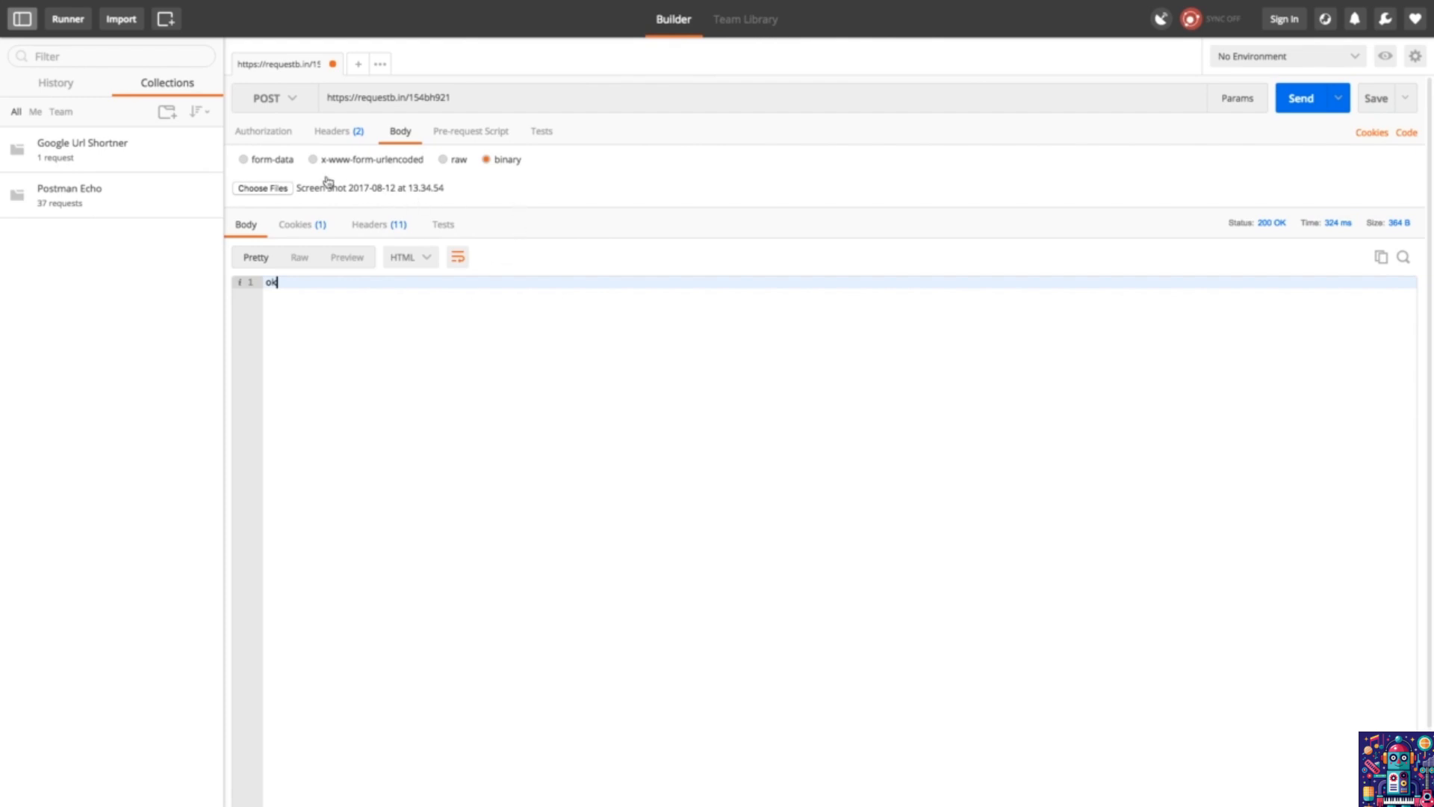
left_click(285, 168)
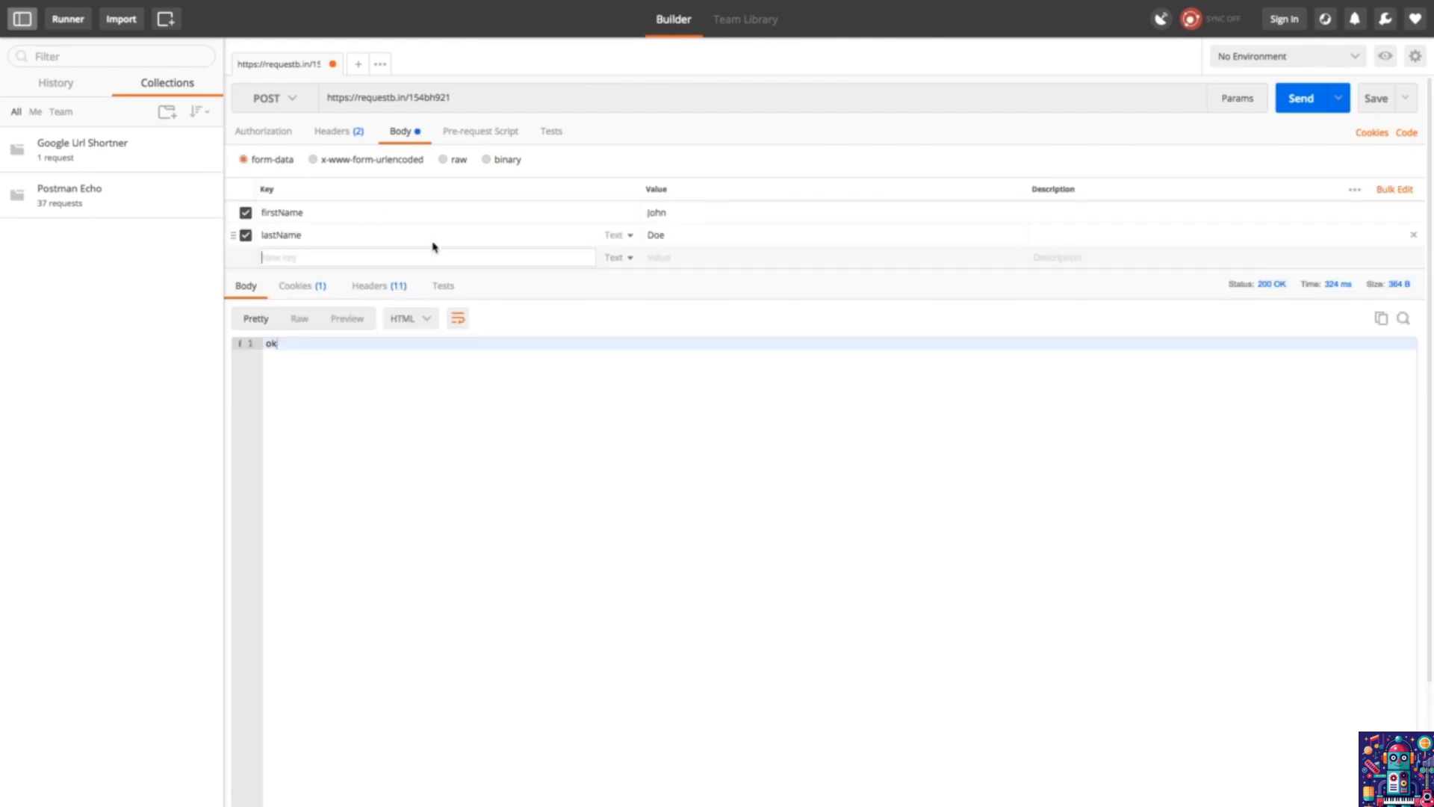
left_click(385, 255)
type("file")
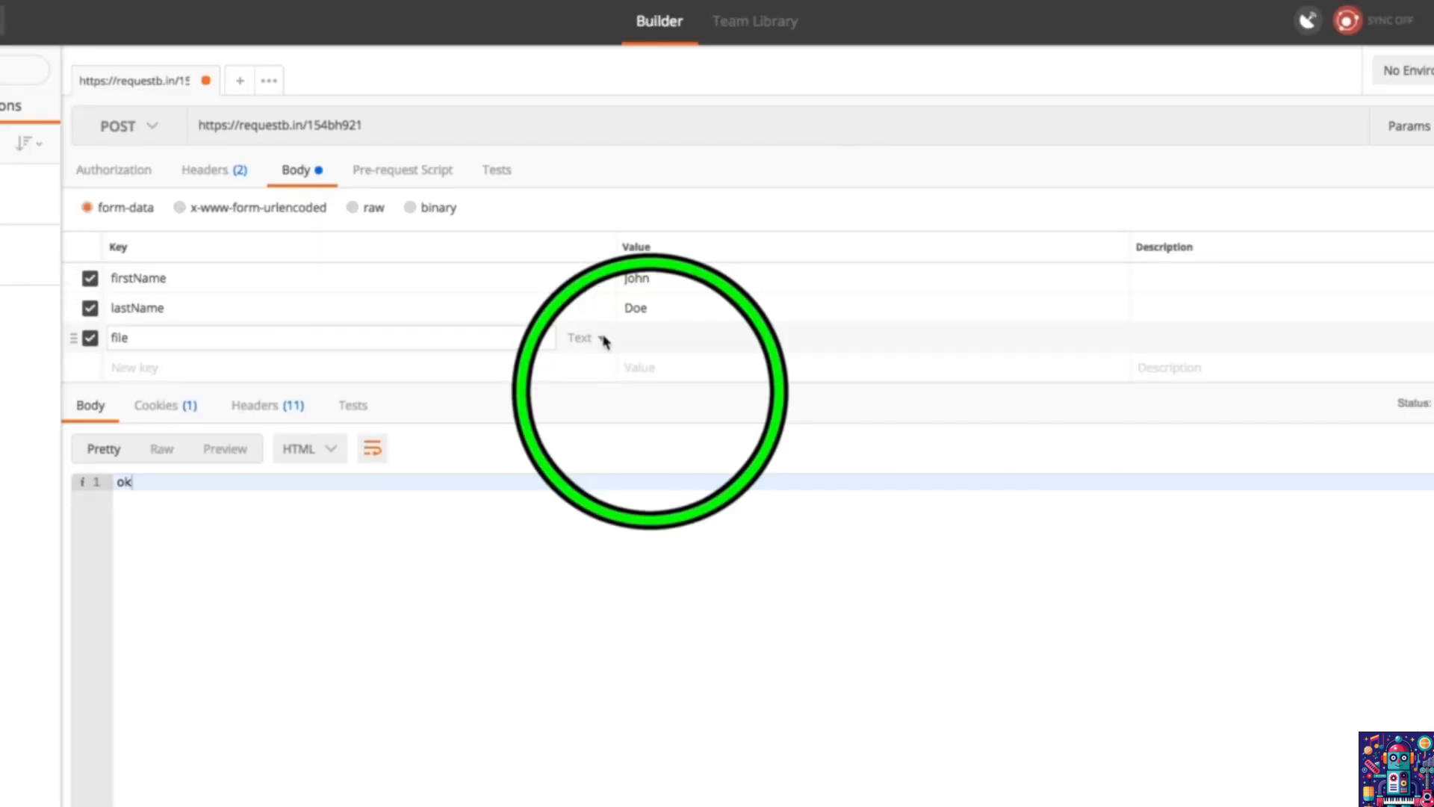
left_click(601, 338)
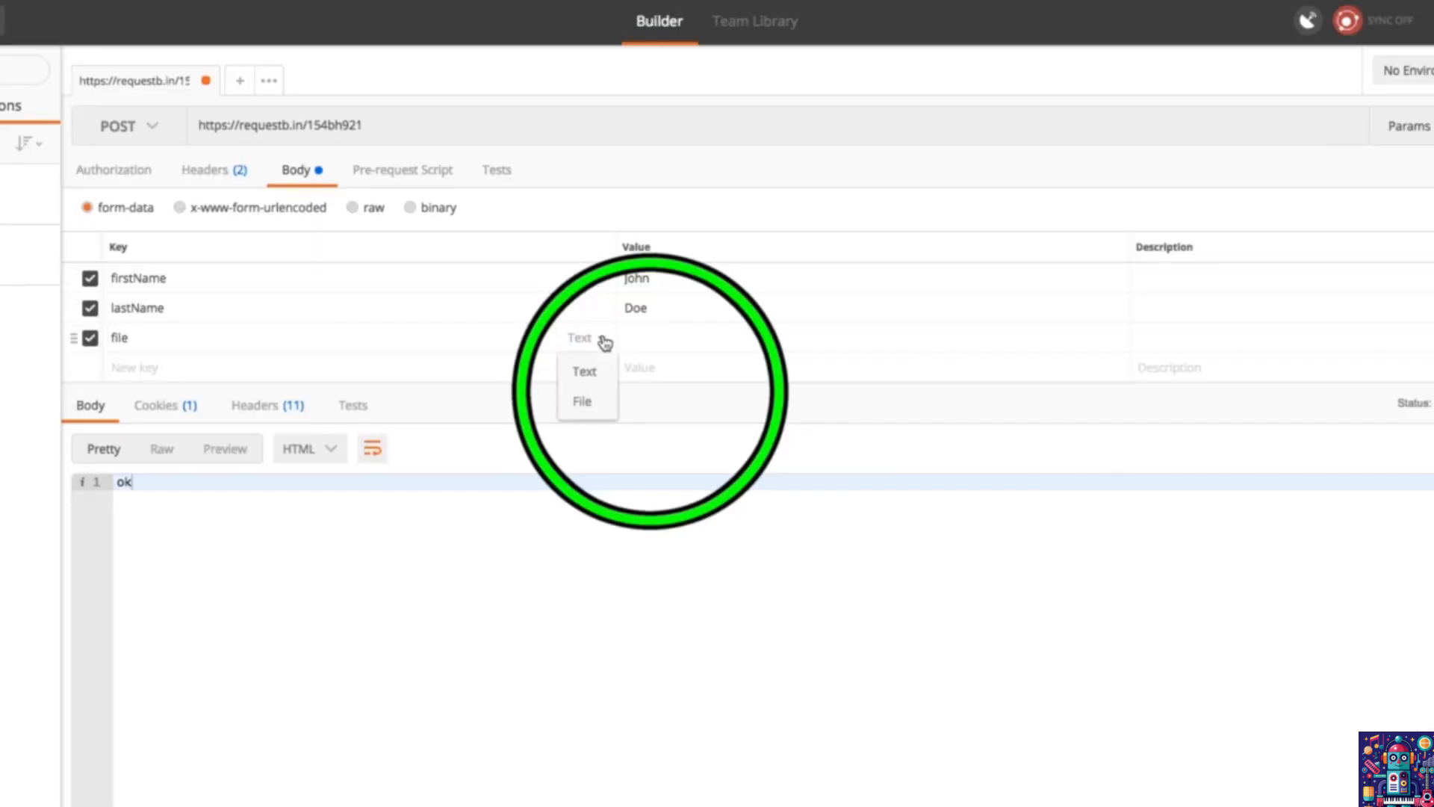
left_click(599, 408)
left_click(659, 338)
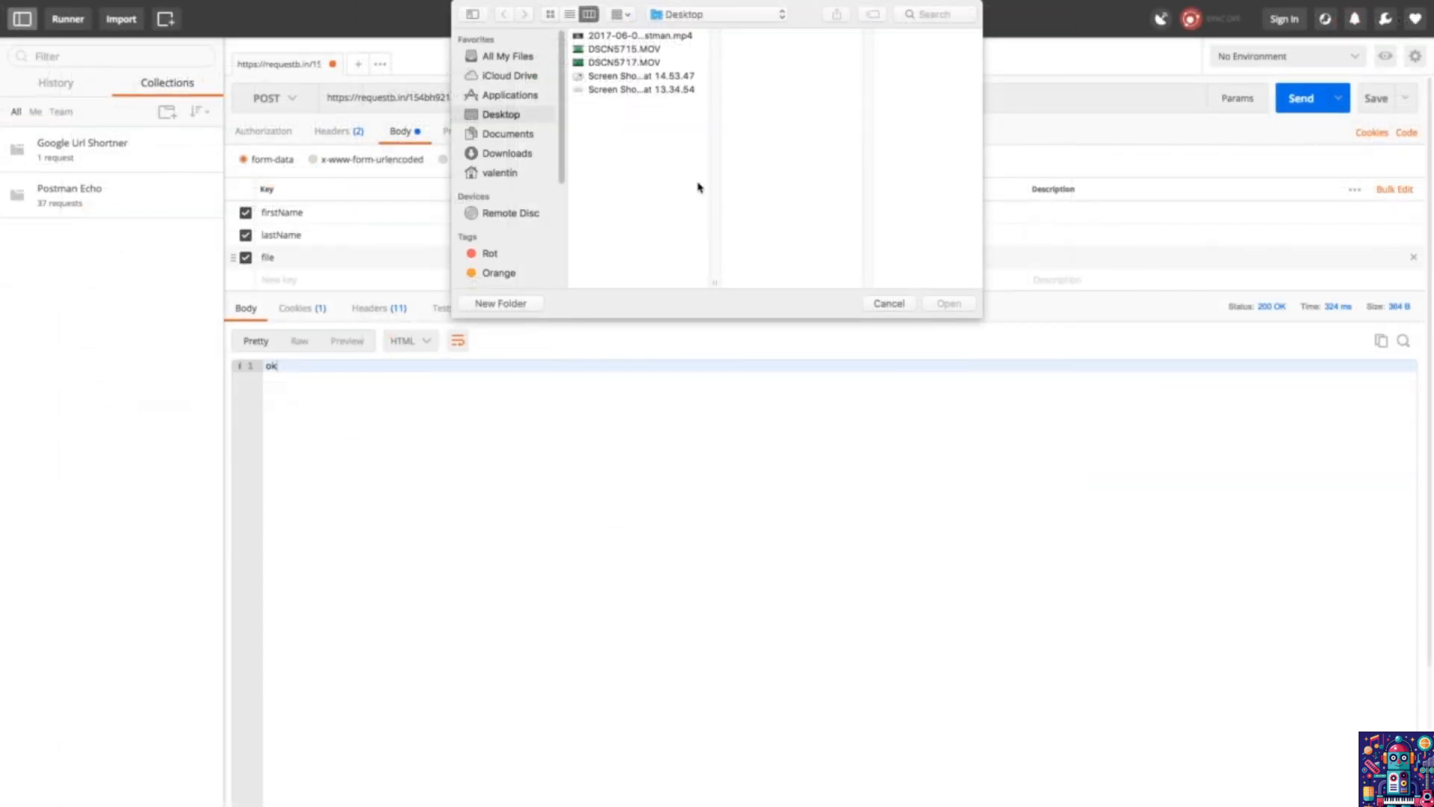
left_click(872, 302)
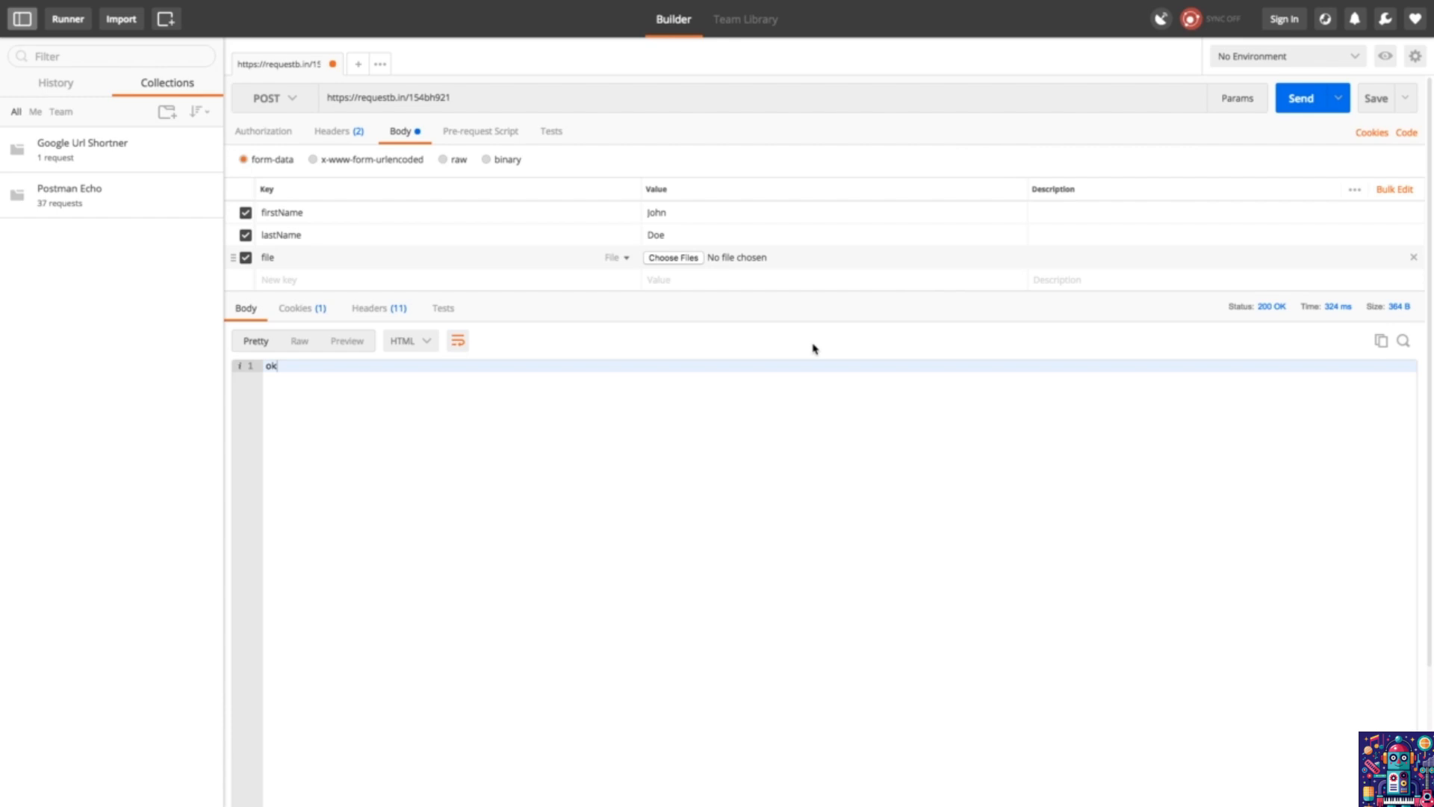
Switch the body to raw JSON, enter an object with a "name" key and a sample first name, and beautify it over three lines.
left_click(465, 170)
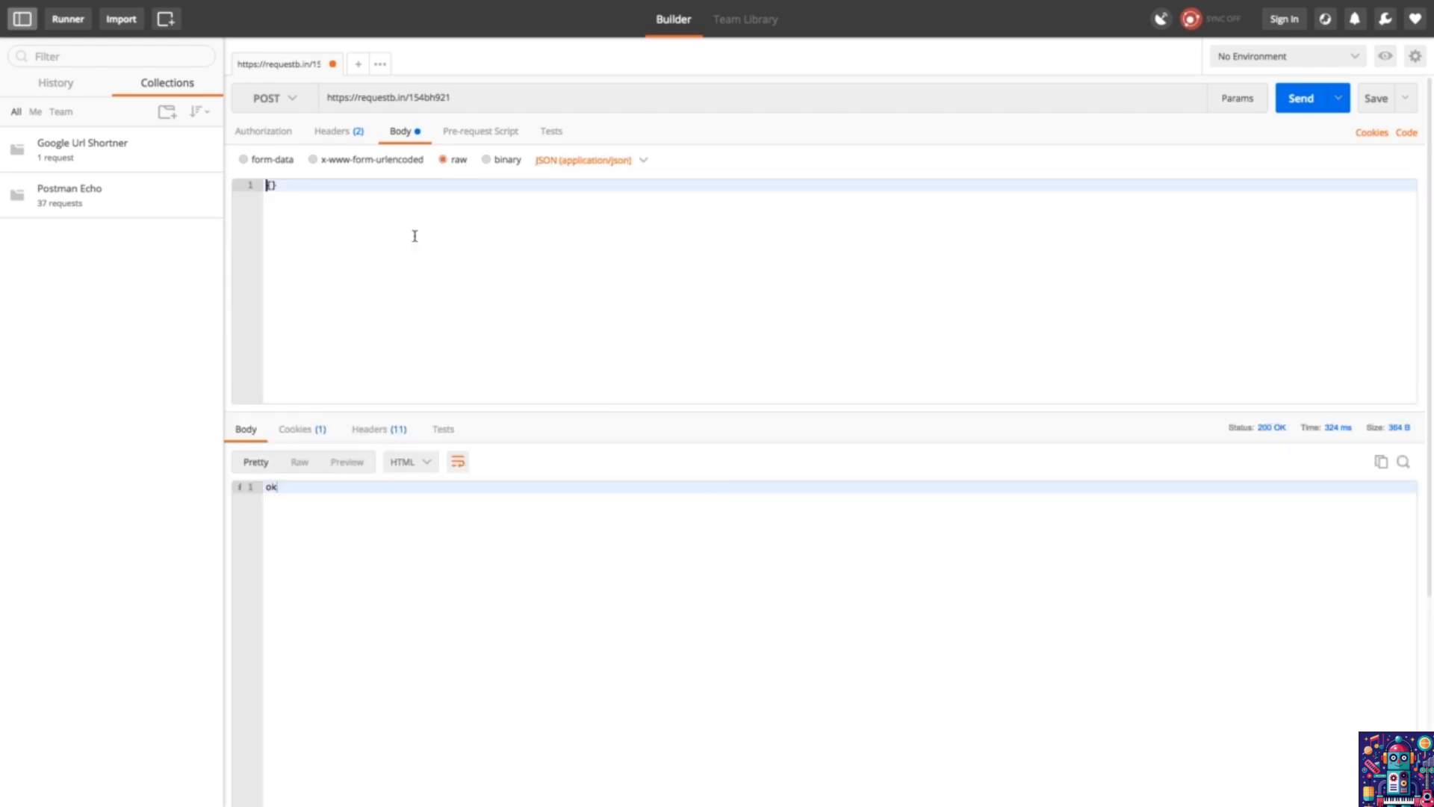
left_click(272, 185)
type("{\"name\":\"John")
left_click(418, 290)
key("ctrl+b")
left_click(302, 197)
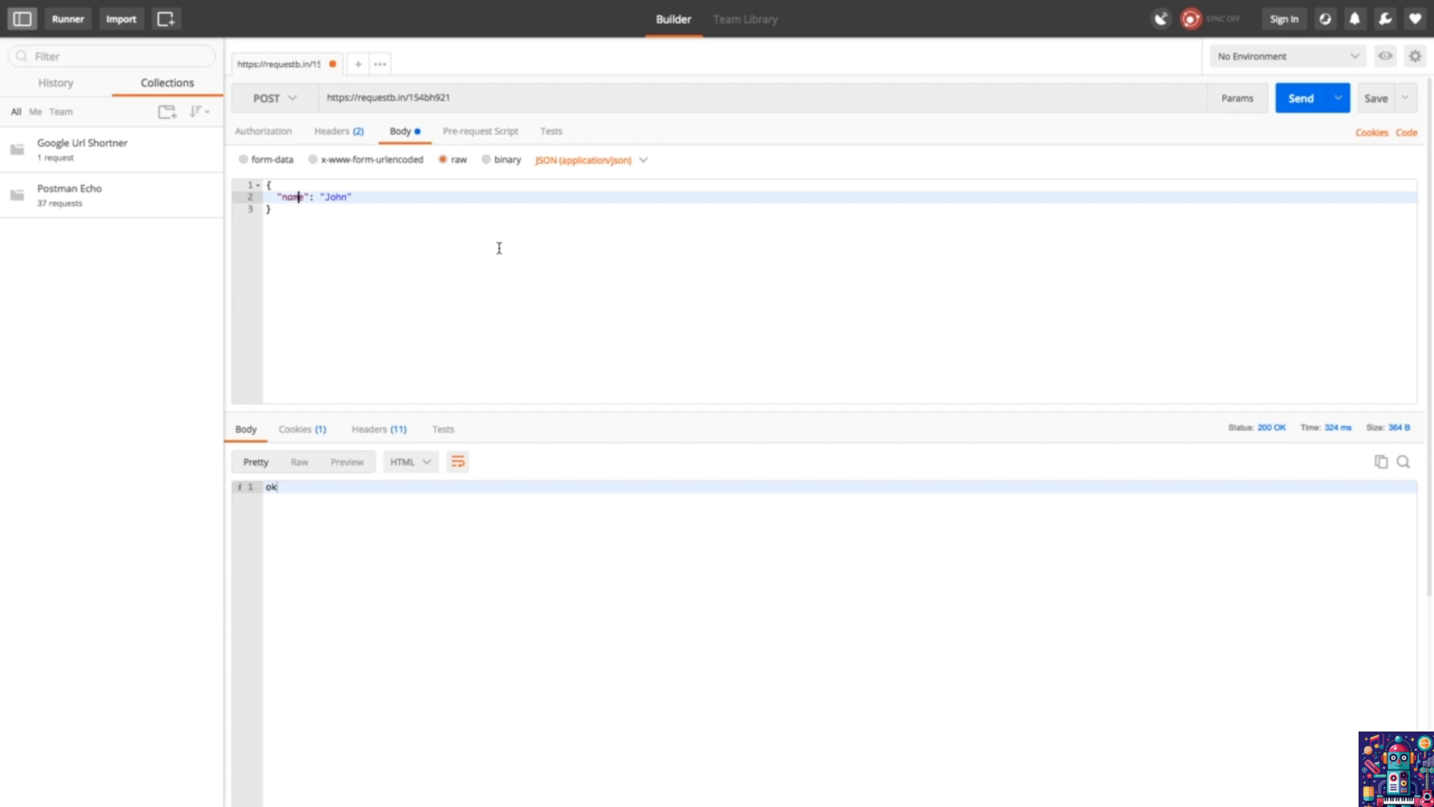
Review the form-data fields and return to the raw JSON body of the request.
left_click(269, 166)
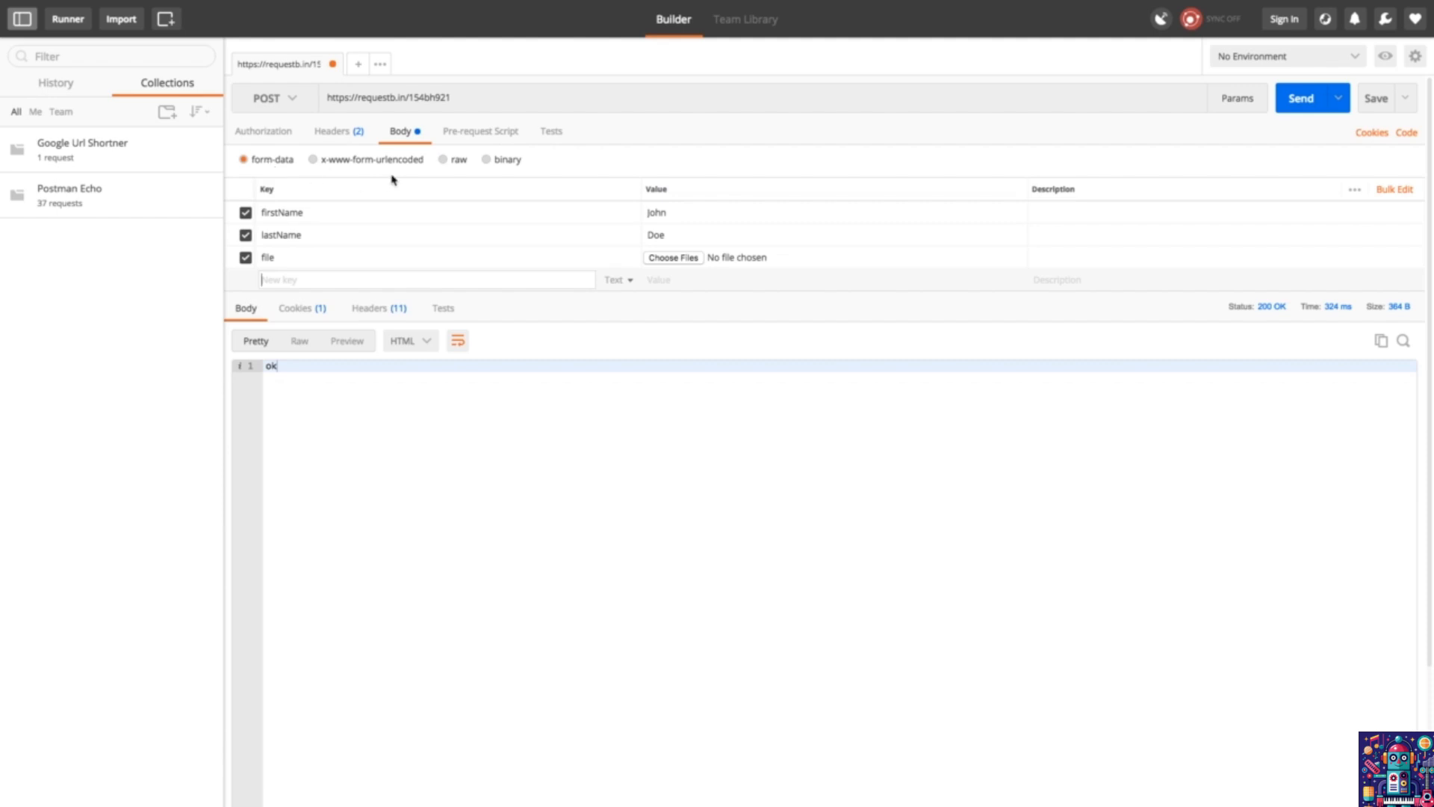
left_click(442, 160)
left_click(436, 216)
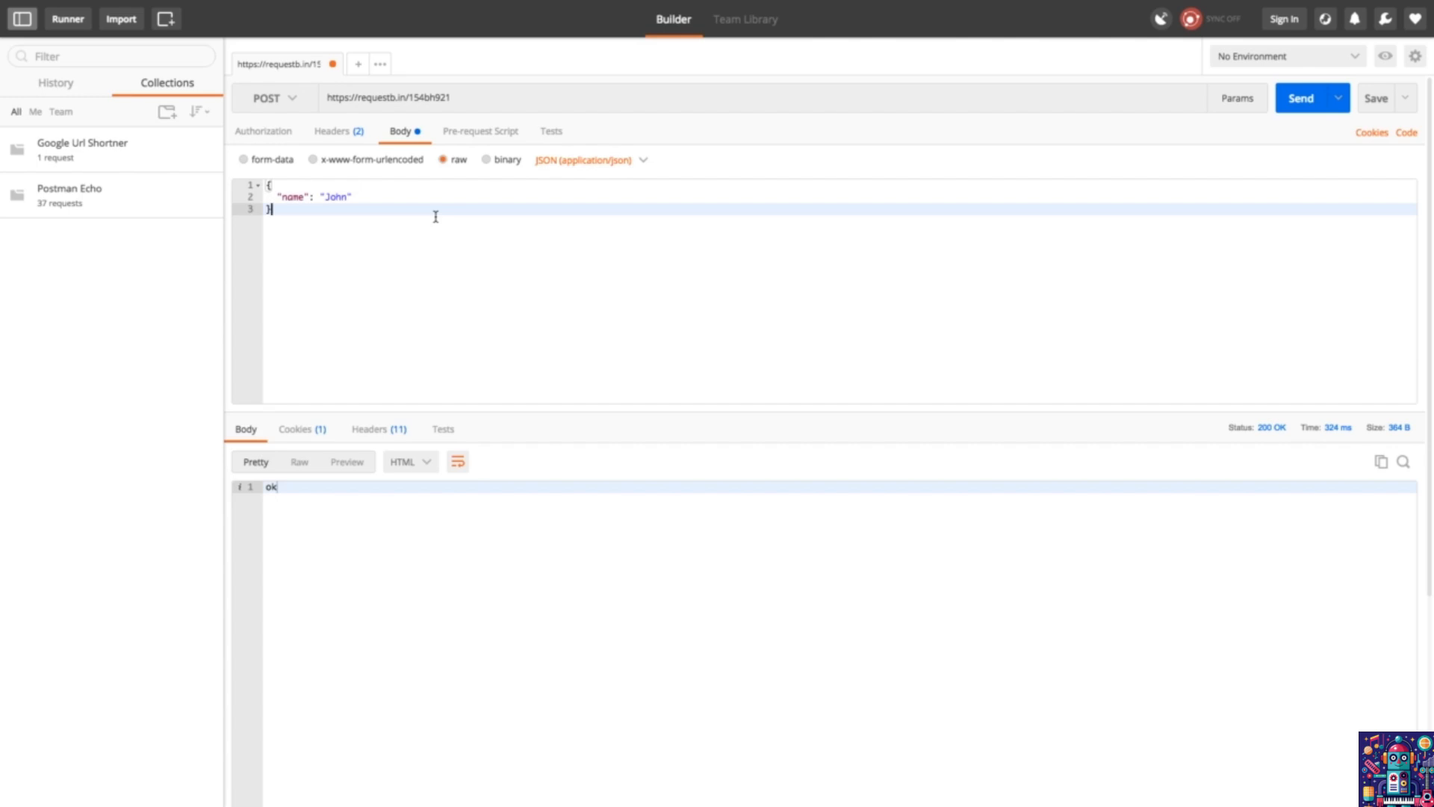